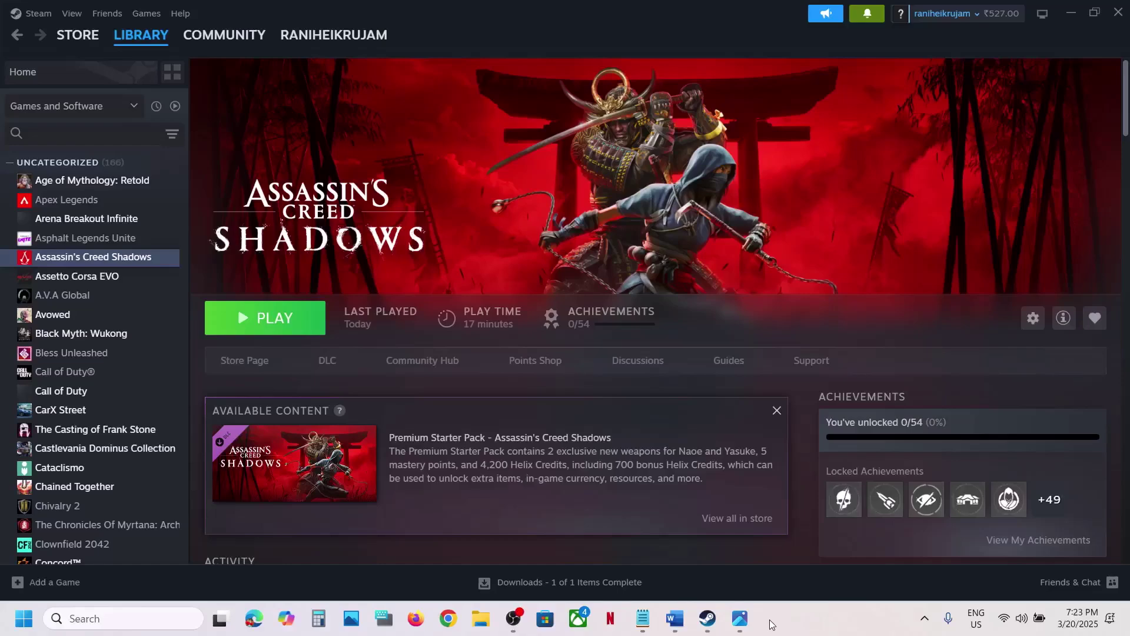
Highlight the step about running Ubisoft Connect in the fix-steps document.
left_click(674, 618)
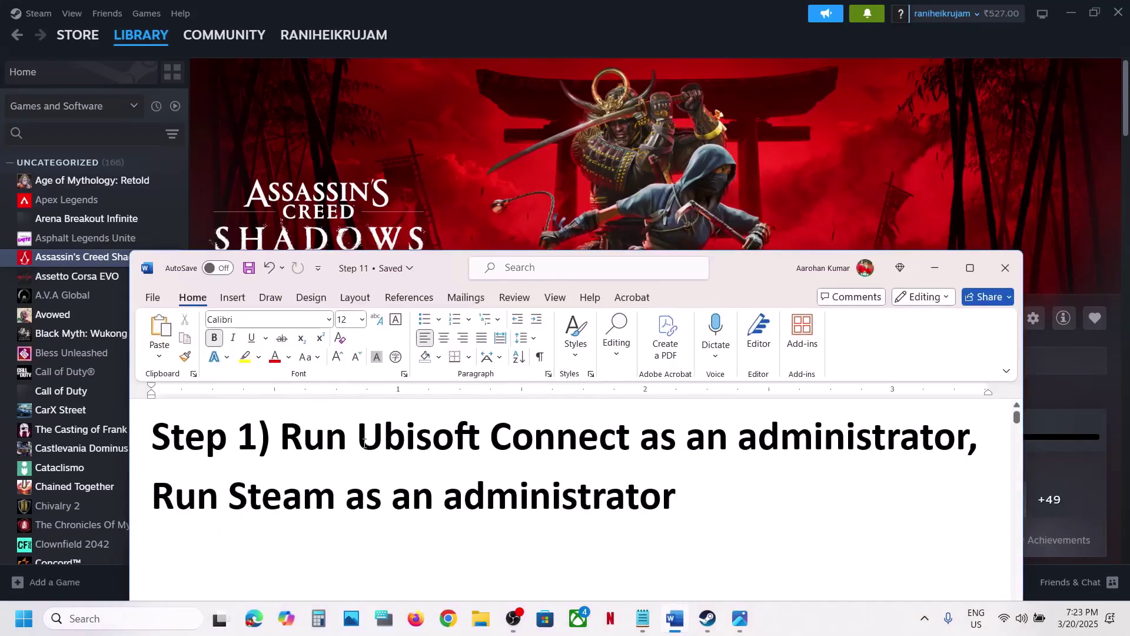
left_click_drag(365, 443, 977, 447)
left_click(535, 151)
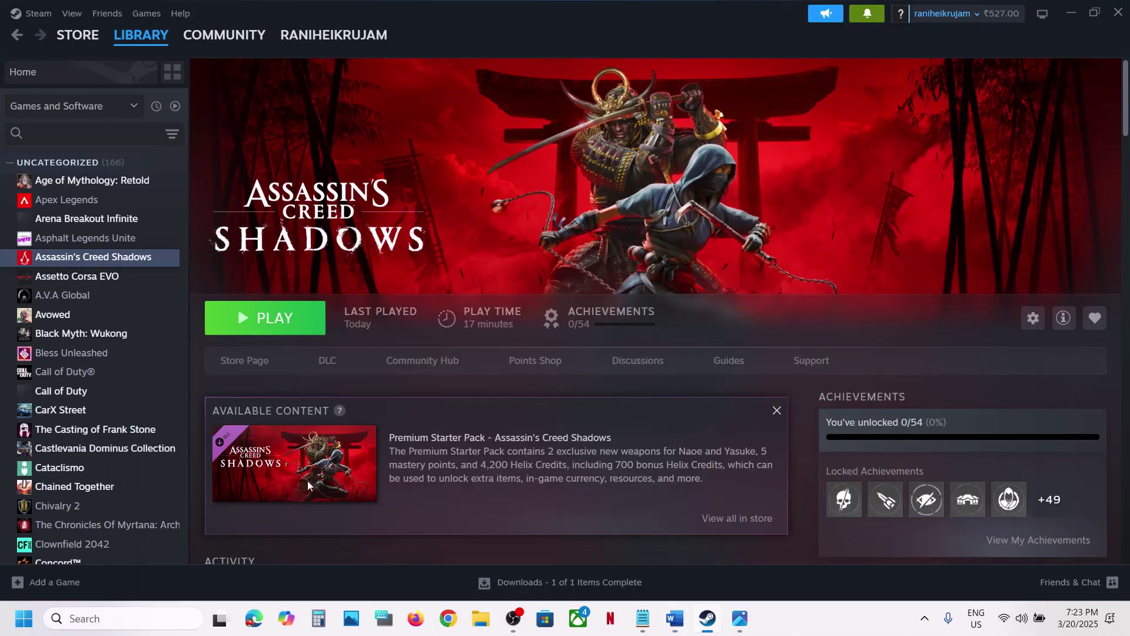
Search 'ubi' and run Ubisoft Connect as administrator.
left_click(139, 619)
type("bi")
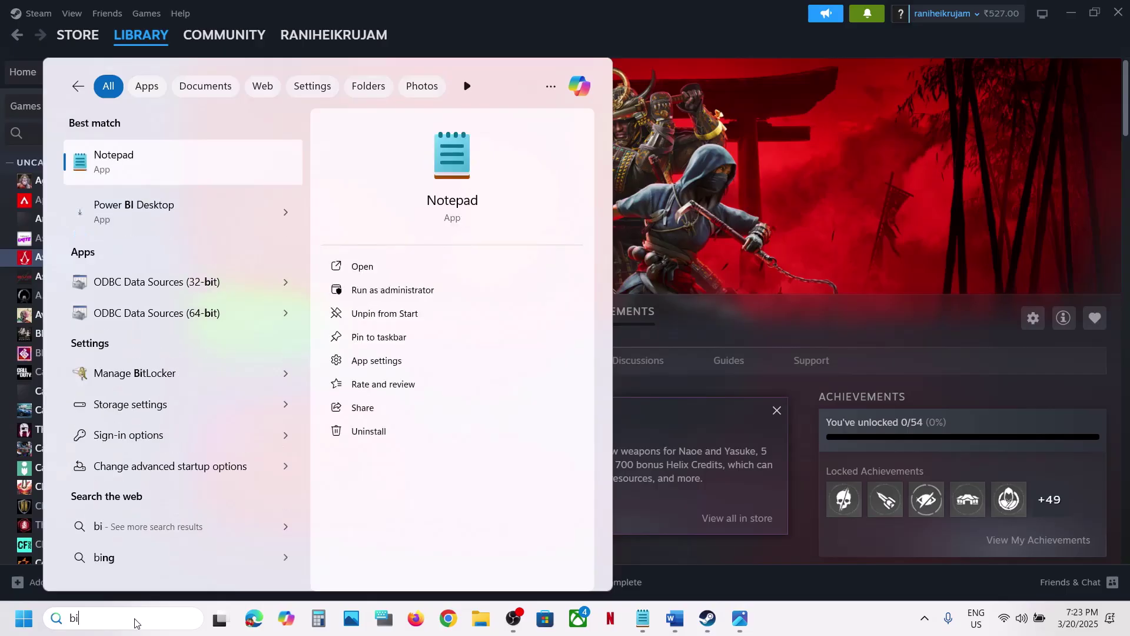
key("BackSpace")
key("BackSpace")
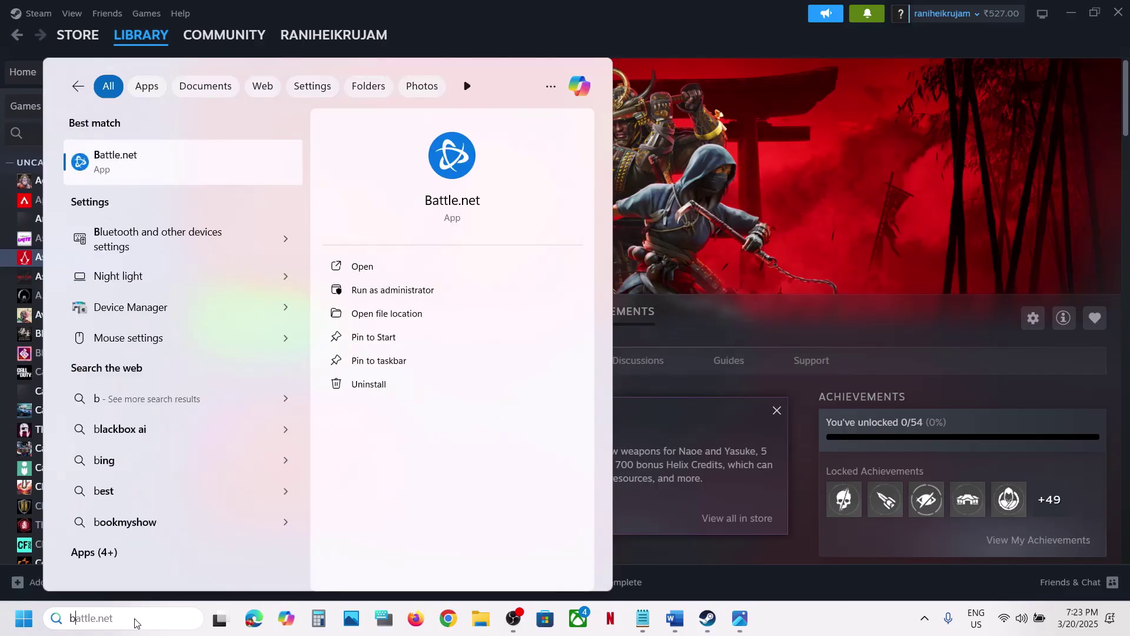
type("ubi")
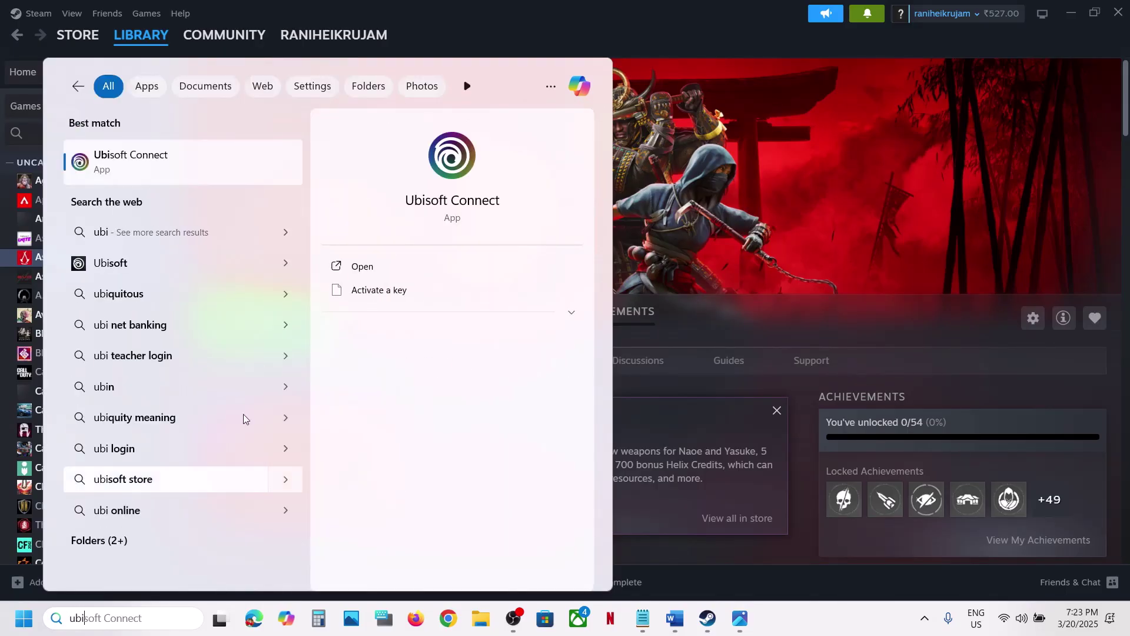
right_click(151, 170)
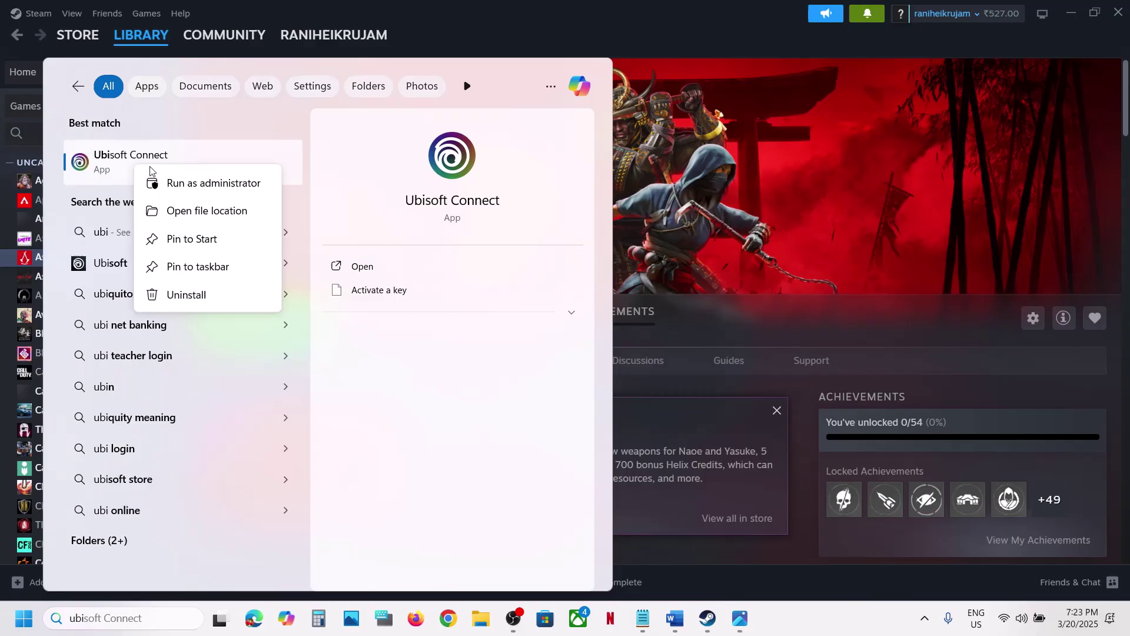
left_click(214, 187)
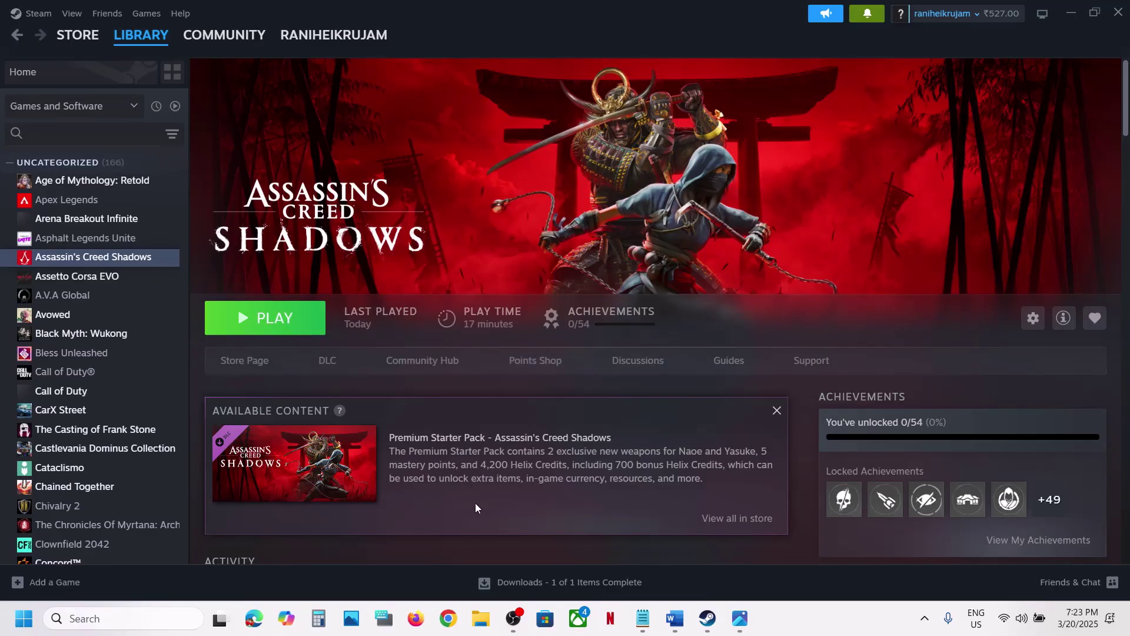
Highlight the 'Run Steam as an administrator' step in the fix-steps document.
left_click(677, 618)
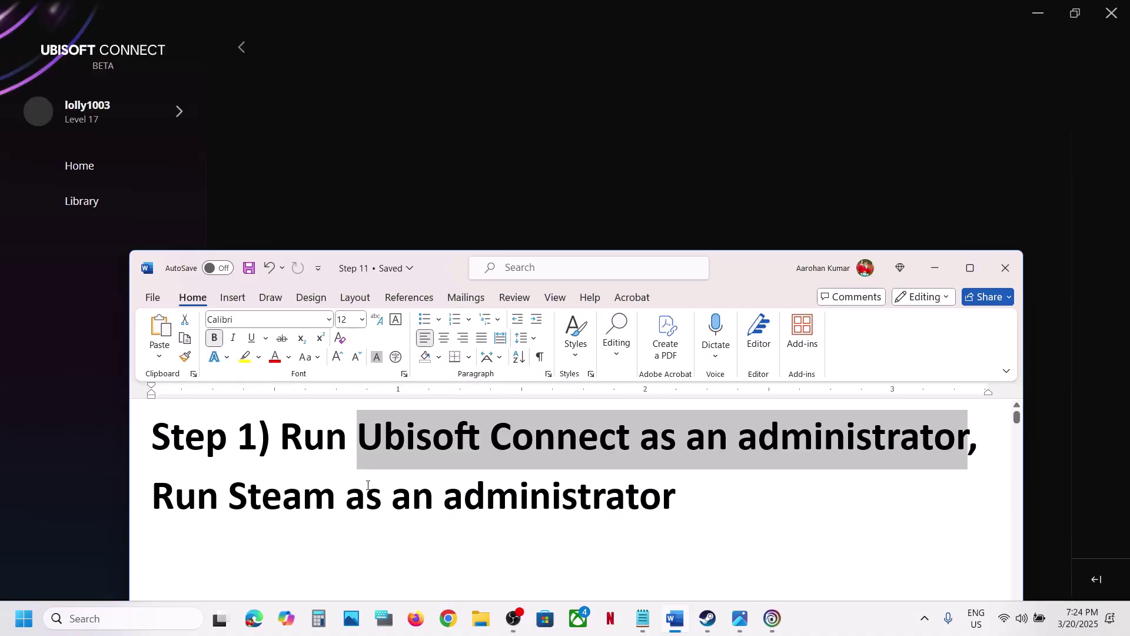
triple_click(213, 501)
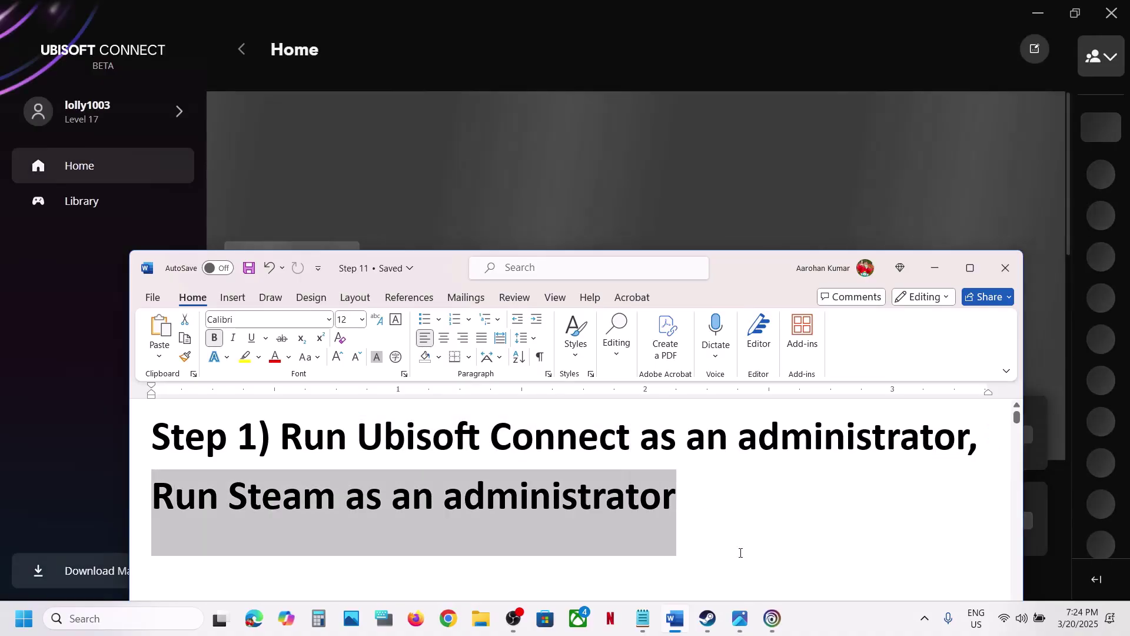
left_click(703, 625)
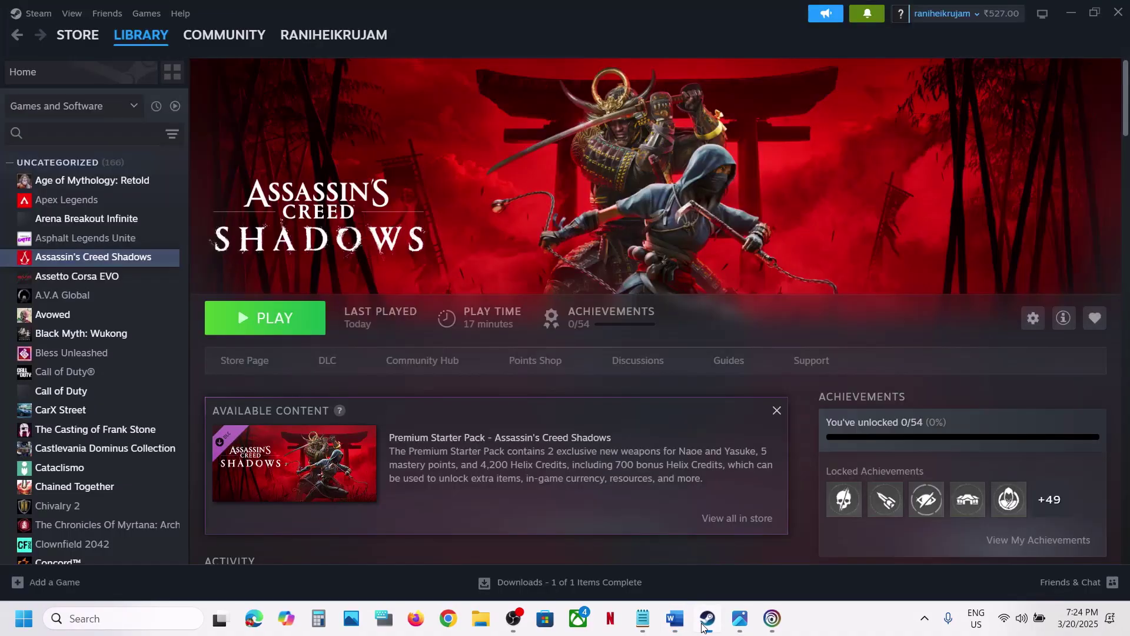
Exit Steam and relaunch it as administrator through a 'steam' Windows search.
left_click(39, 15)
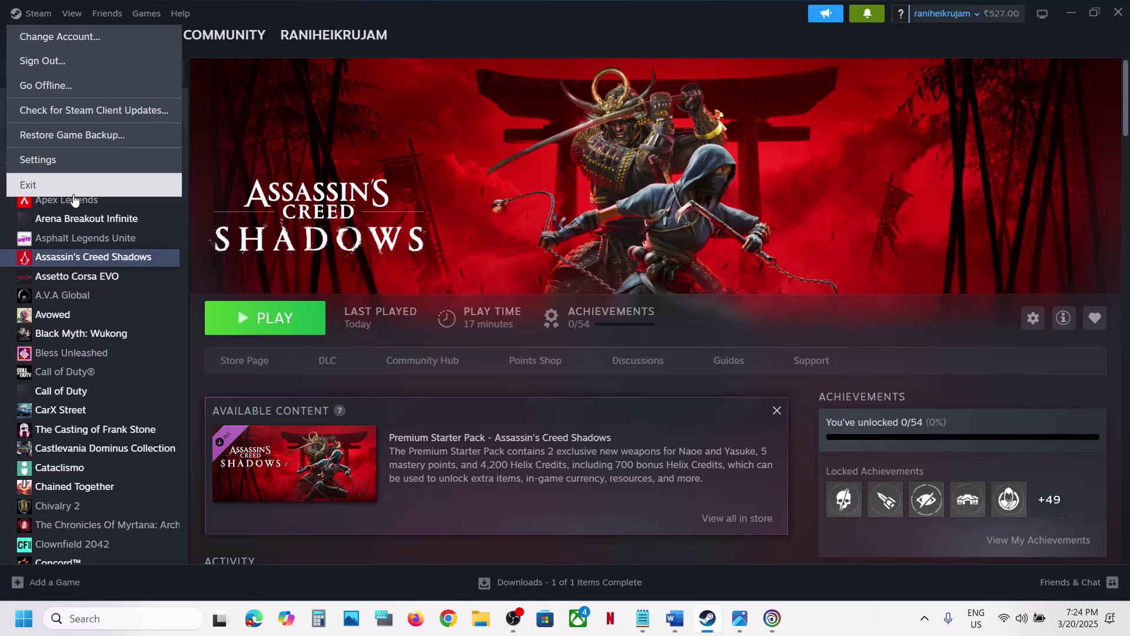
left_click(108, 187)
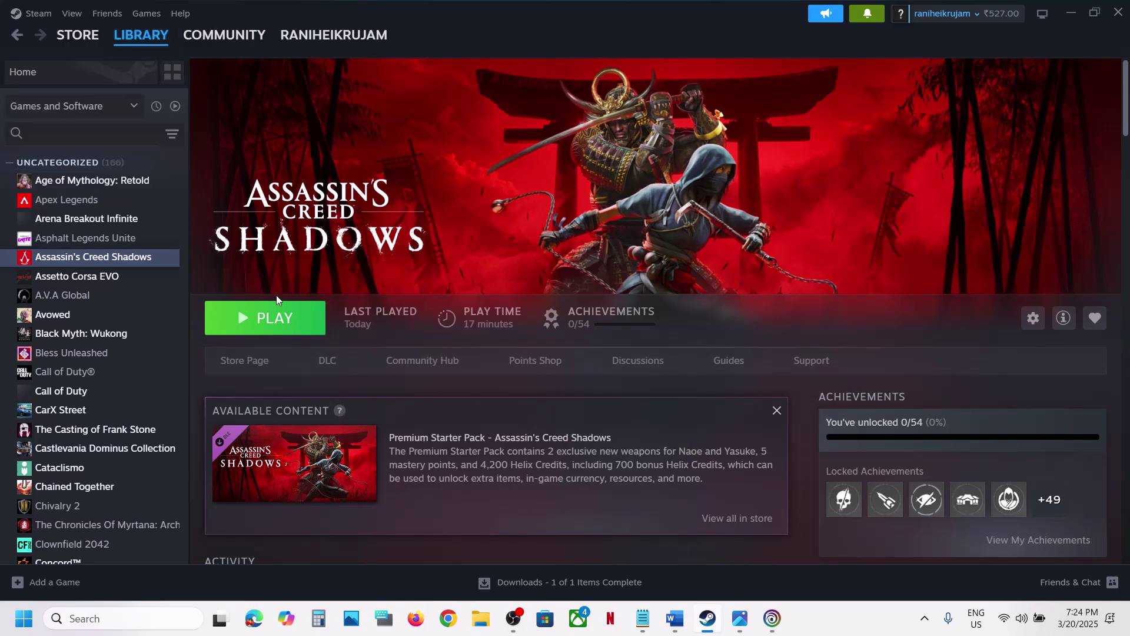
left_click(94, 620)
type("steam")
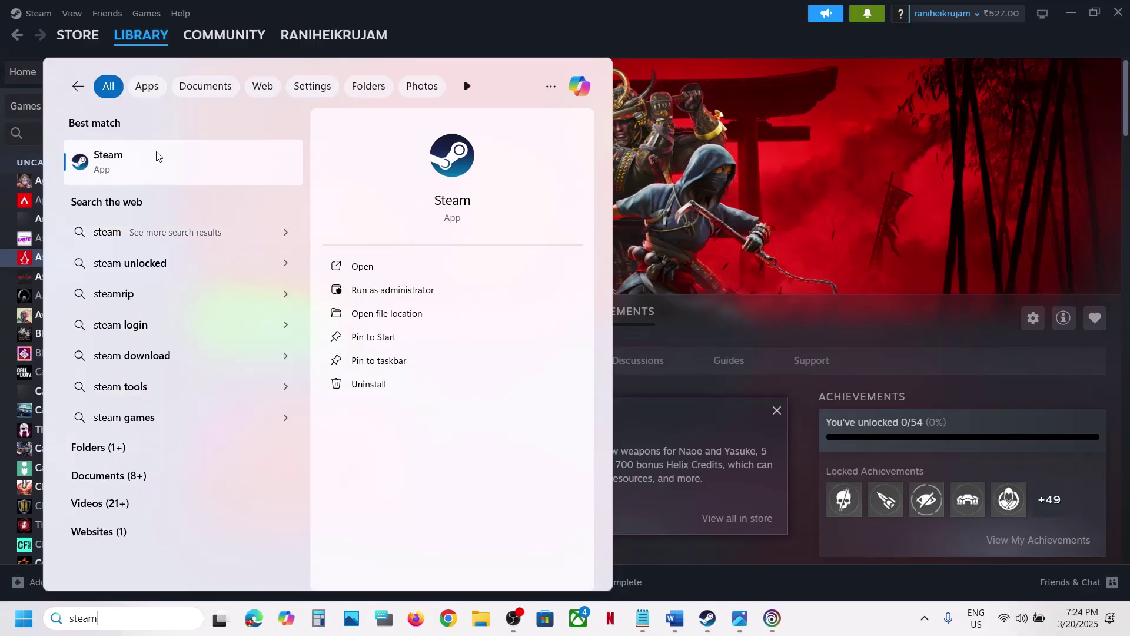
right_click(158, 156)
left_click(719, 194)
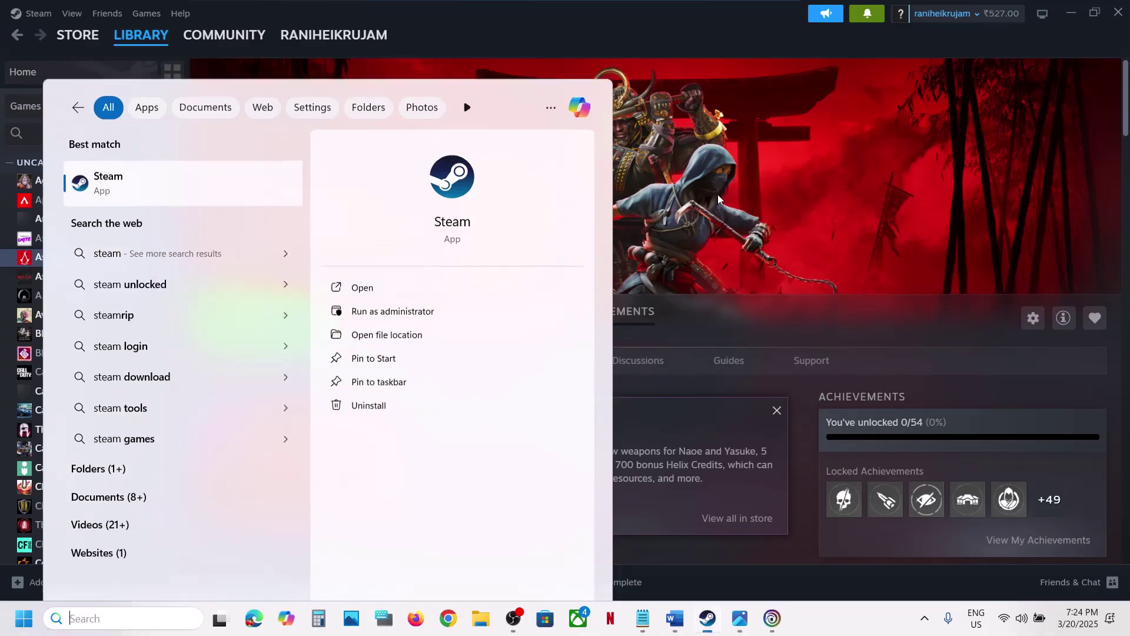
left_click(718, 194)
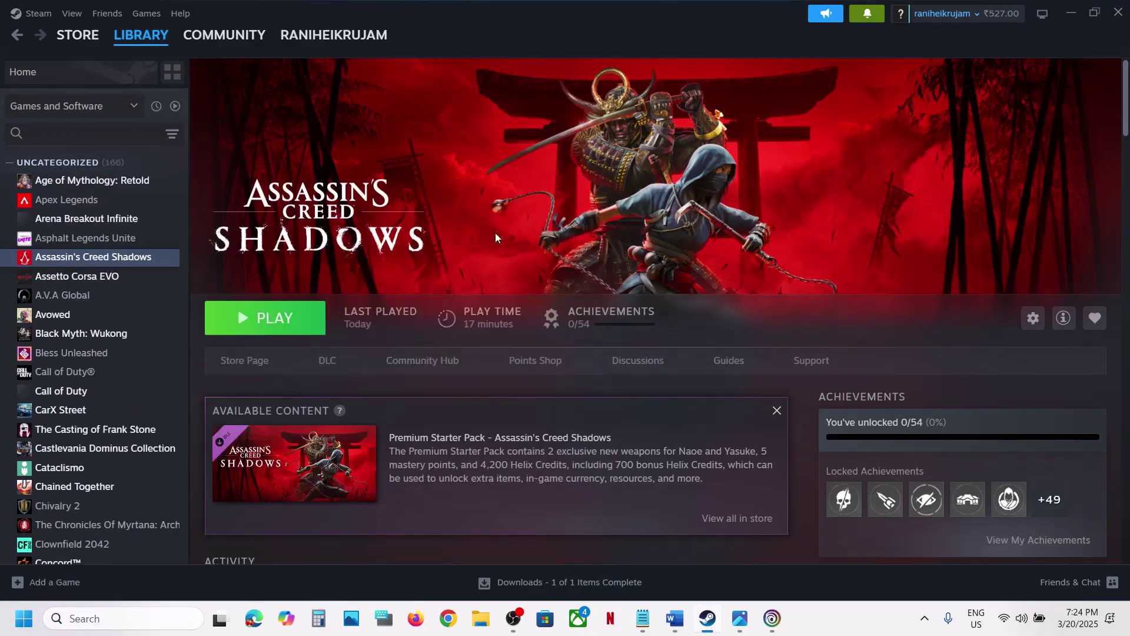
left_click(674, 618)
Highlight the 'Disable G-Sync in Nvidia Control Panel' step in the document.
scroll(530, 471, "down", 3)
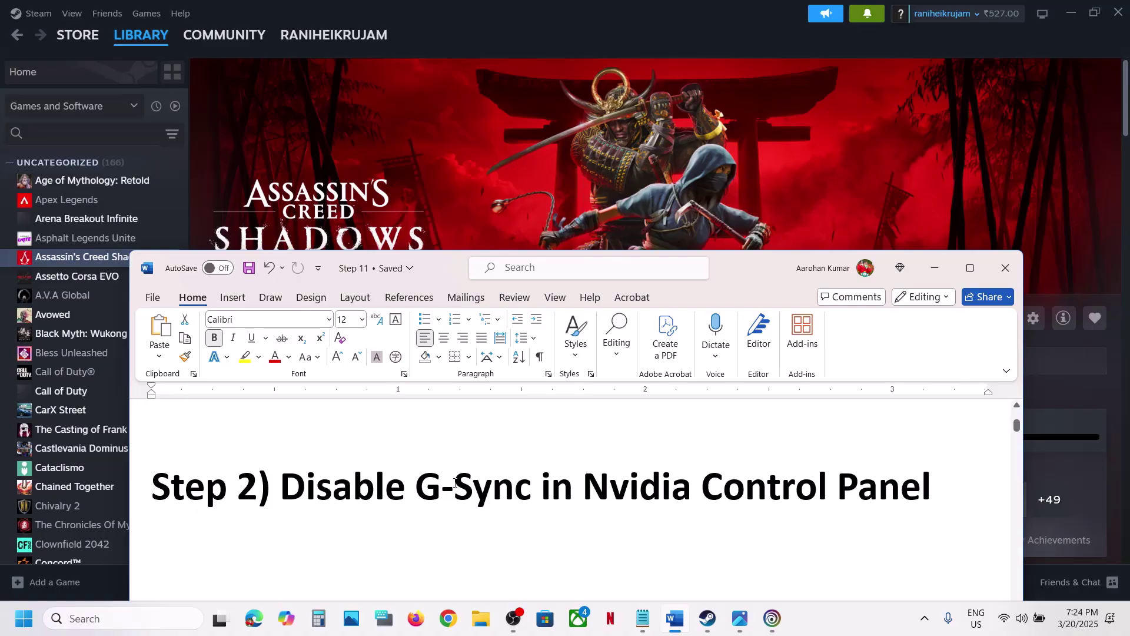
left_click_drag(292, 488, 930, 500)
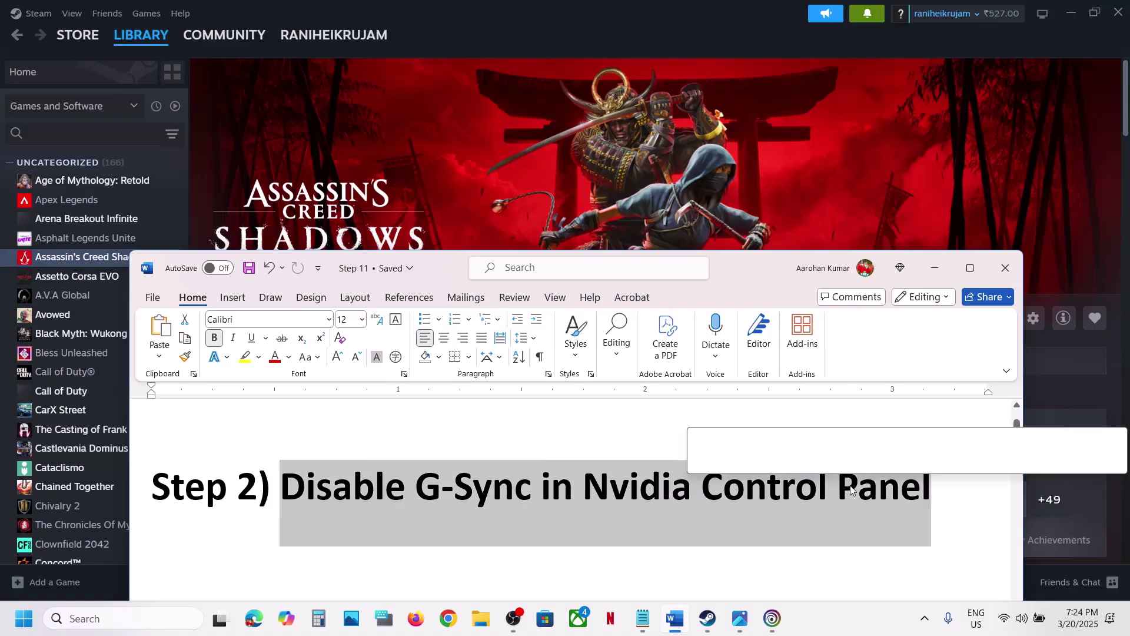
left_click(825, 618)
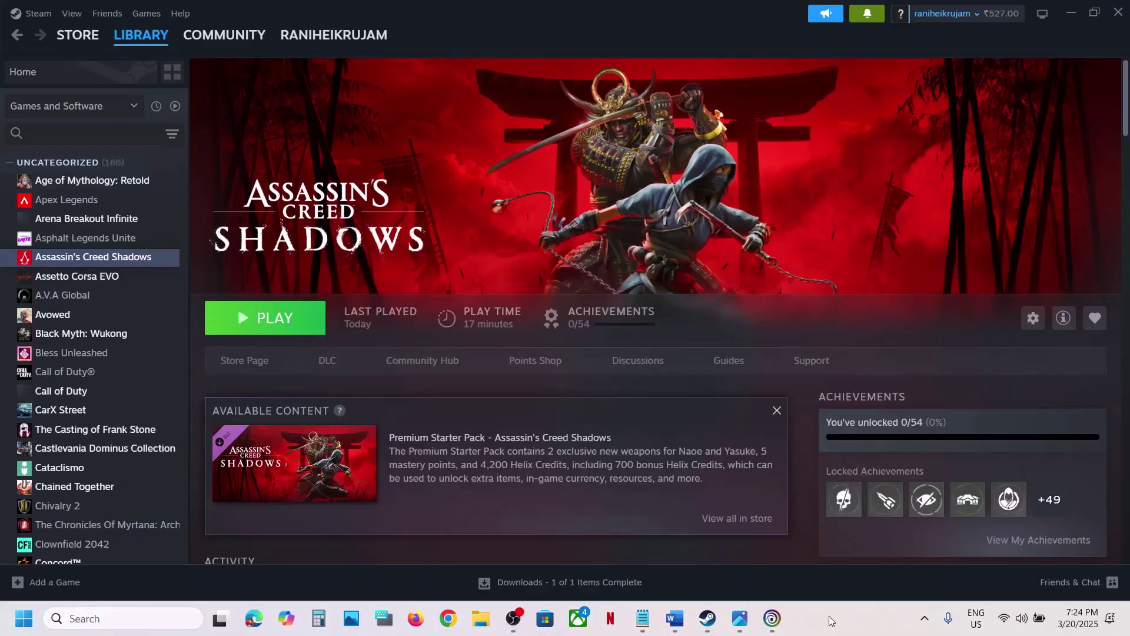
Minimise Steam and expand the desktop context menu to its full options.
left_click(829, 616)
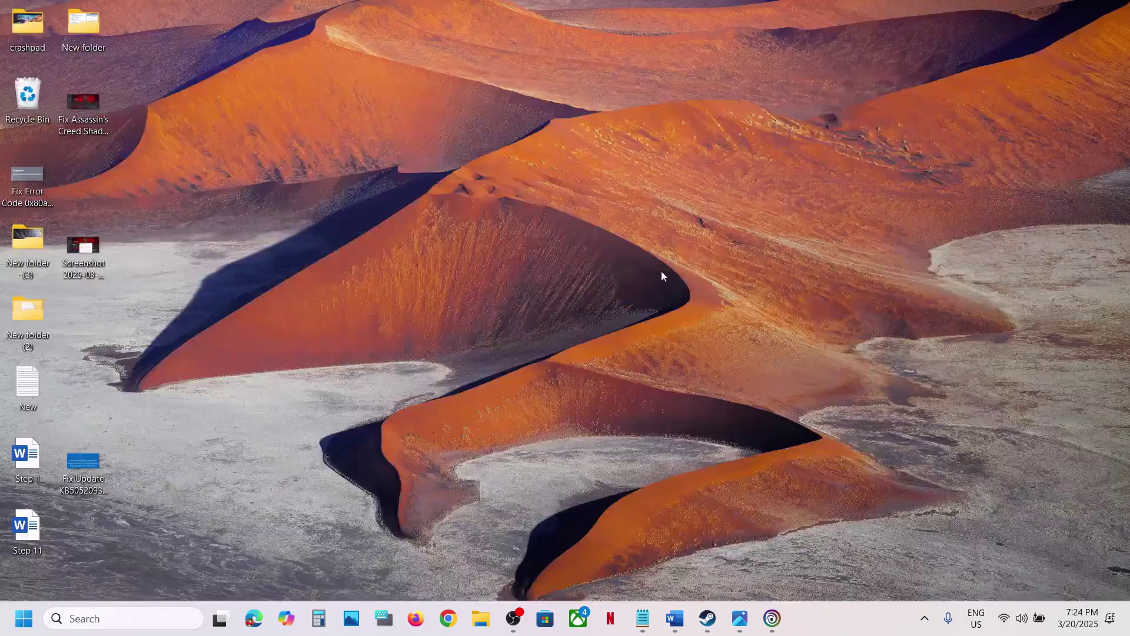
right_click(662, 271)
left_click(714, 505)
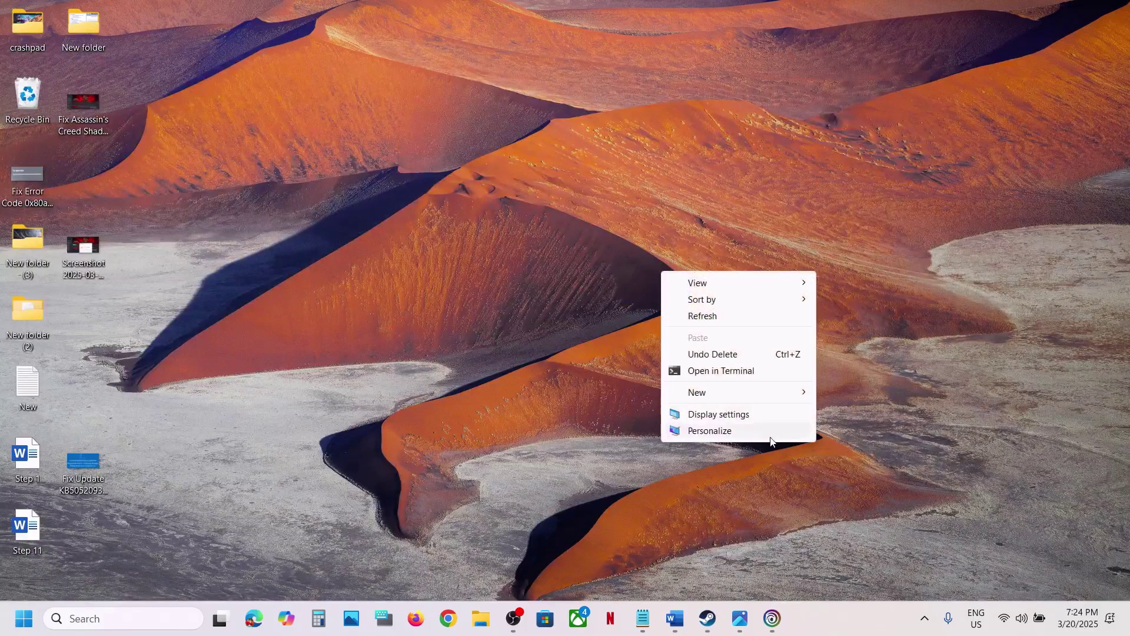
left_click(505, 458)
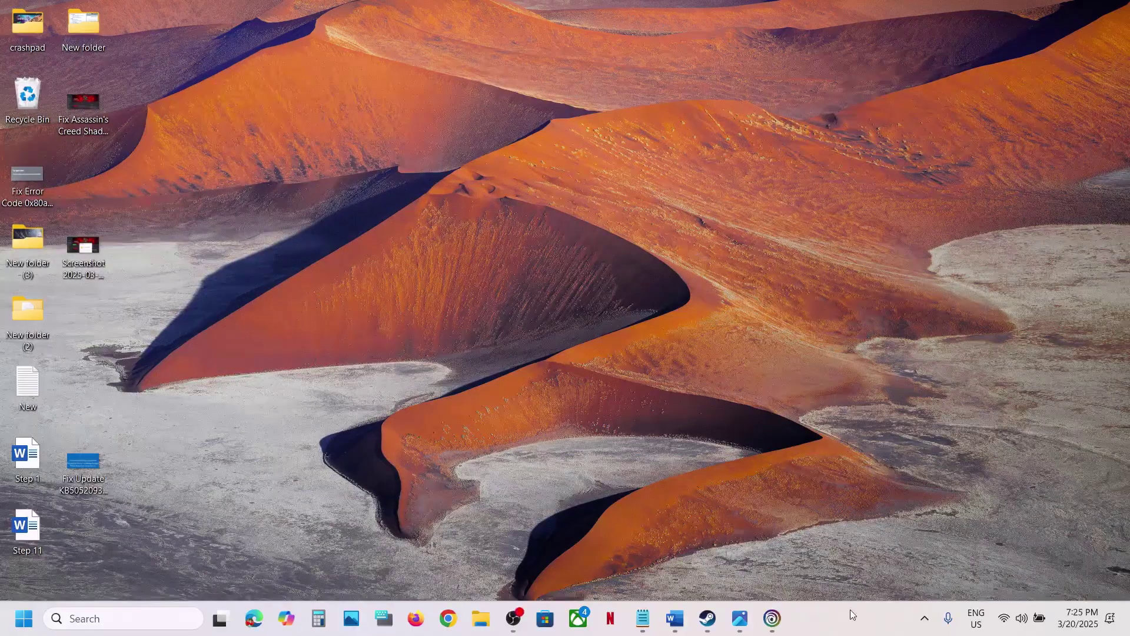
right_click(499, 344)
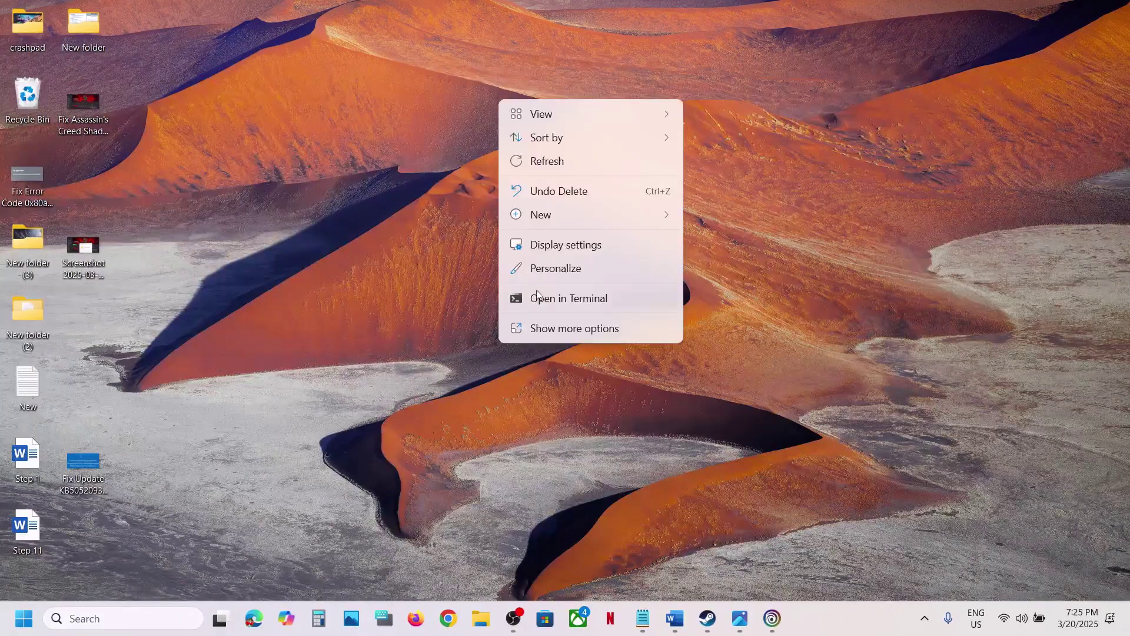
left_click(541, 327)
Launch the Services app by searching 'services'.
left_click(121, 619)
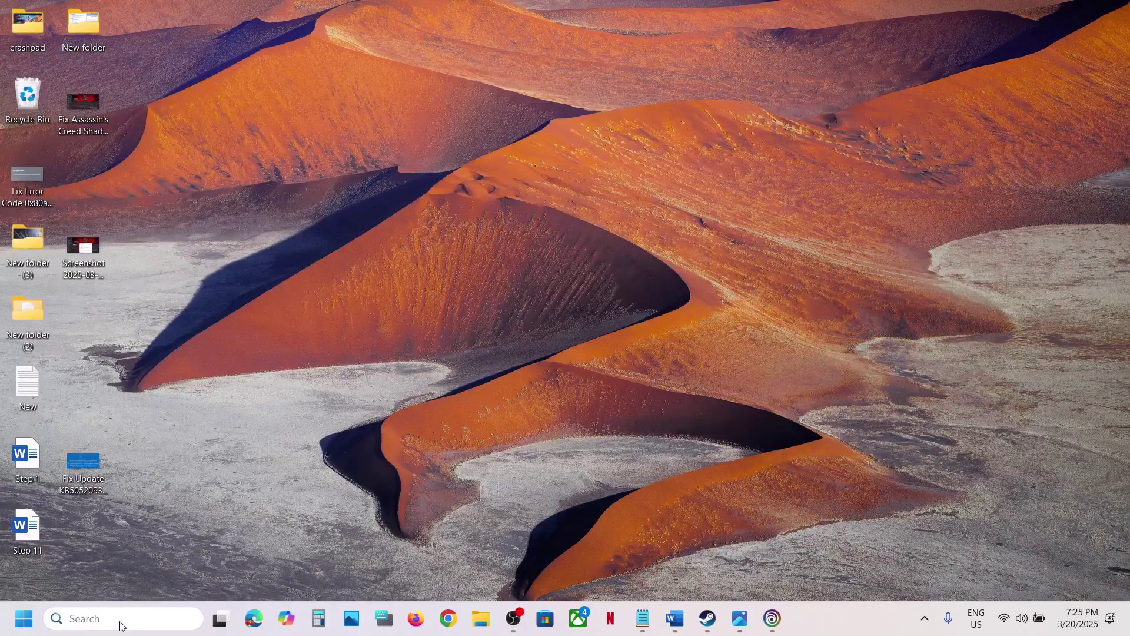
type("services")
key("Return")
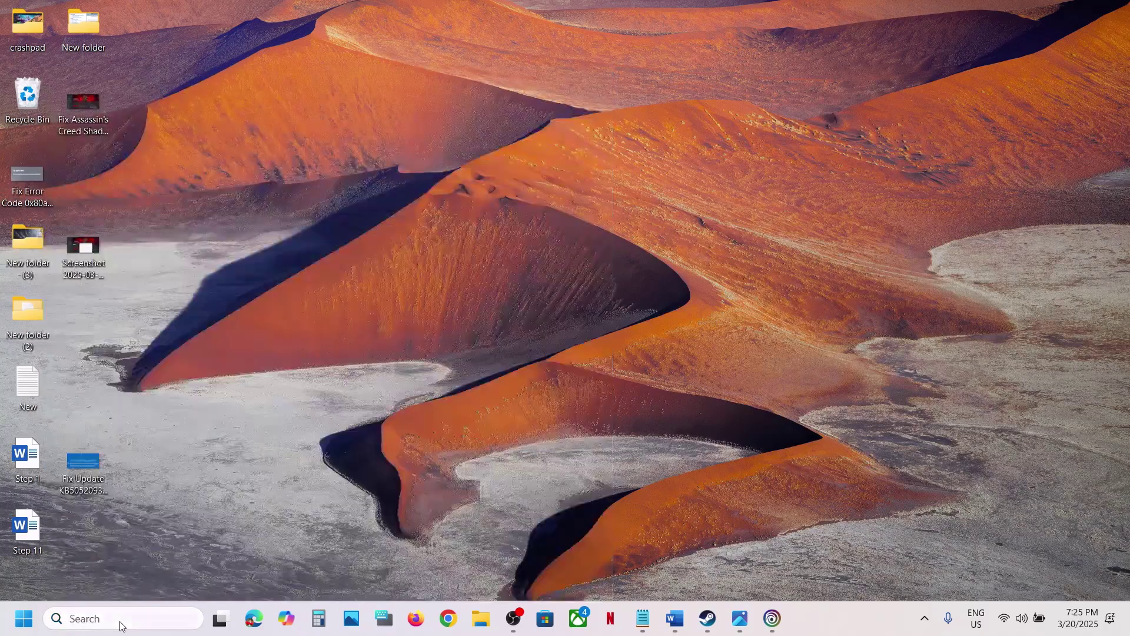
Set NVIDIA Display Container LS to Automatic startup and start the service.
left_click(518, 369)
key("n")
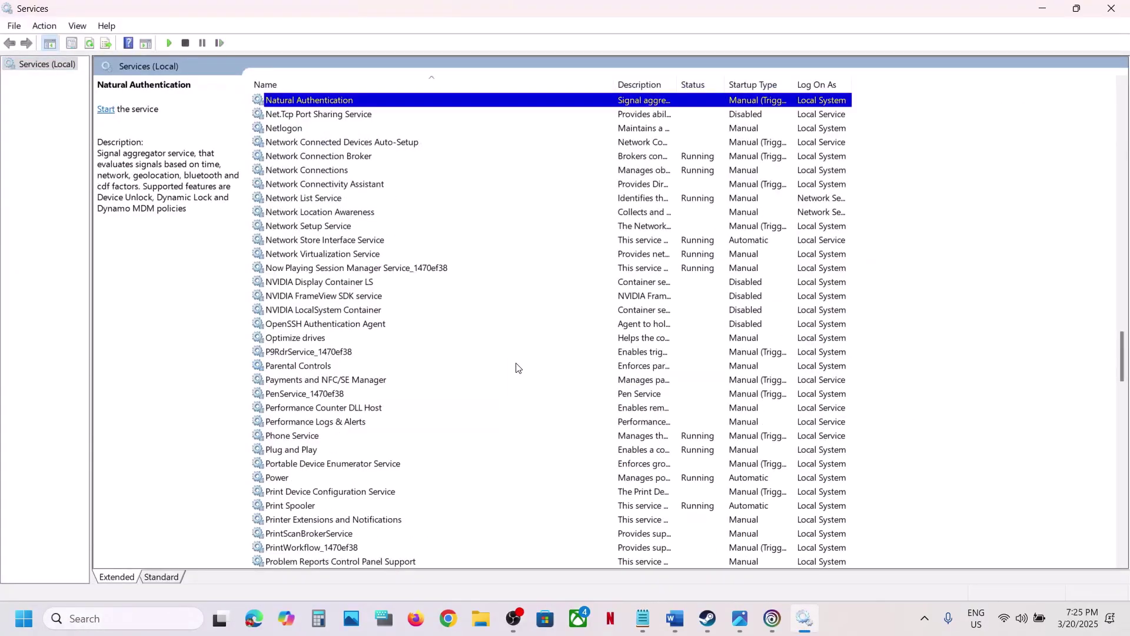
left_click(328, 286)
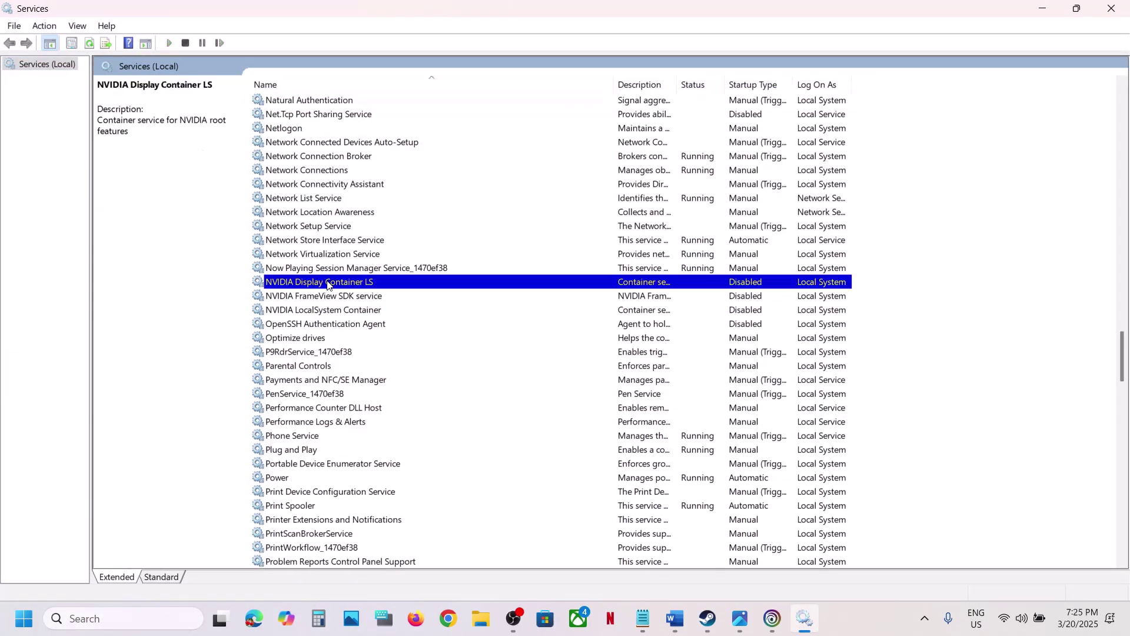
double_click(342, 285)
left_click(548, 291)
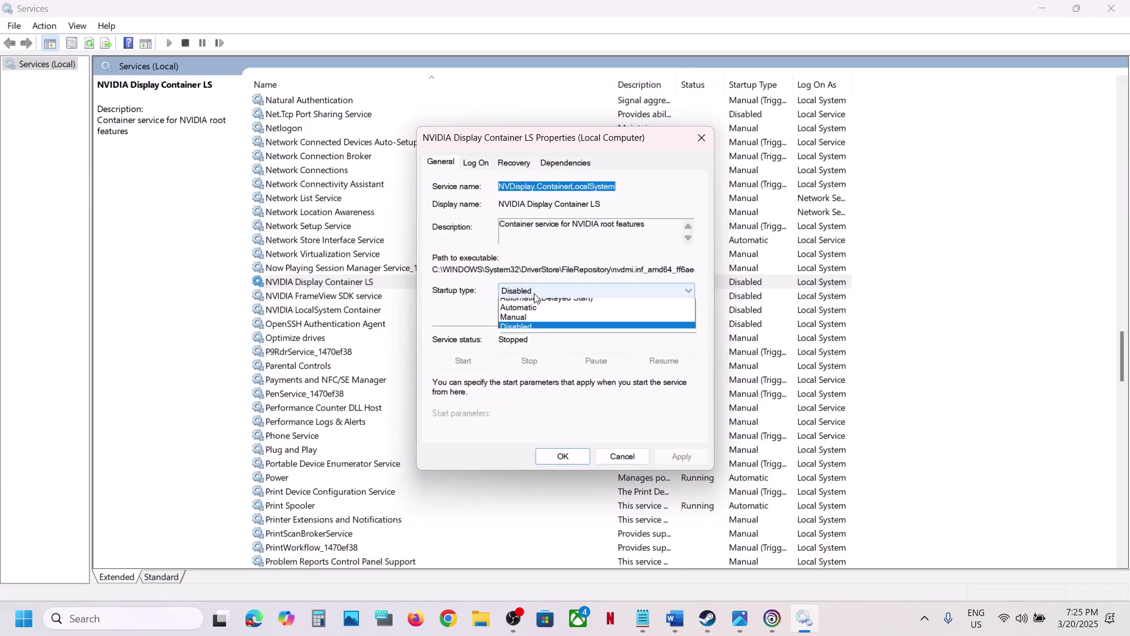
left_click(518, 313)
left_click(683, 458)
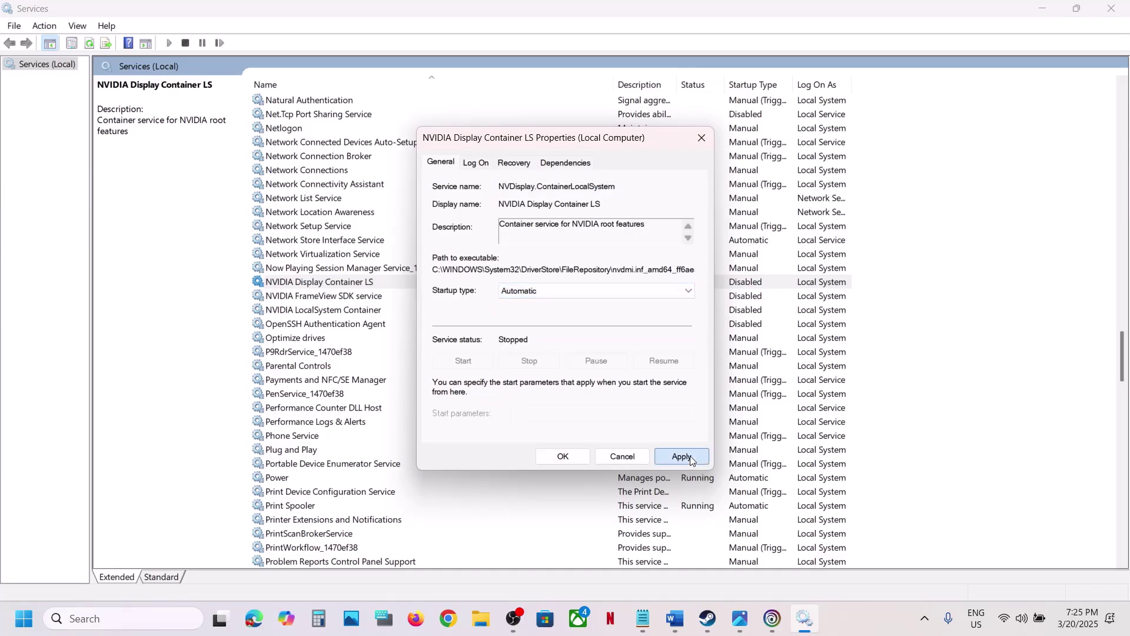
left_click(463, 359)
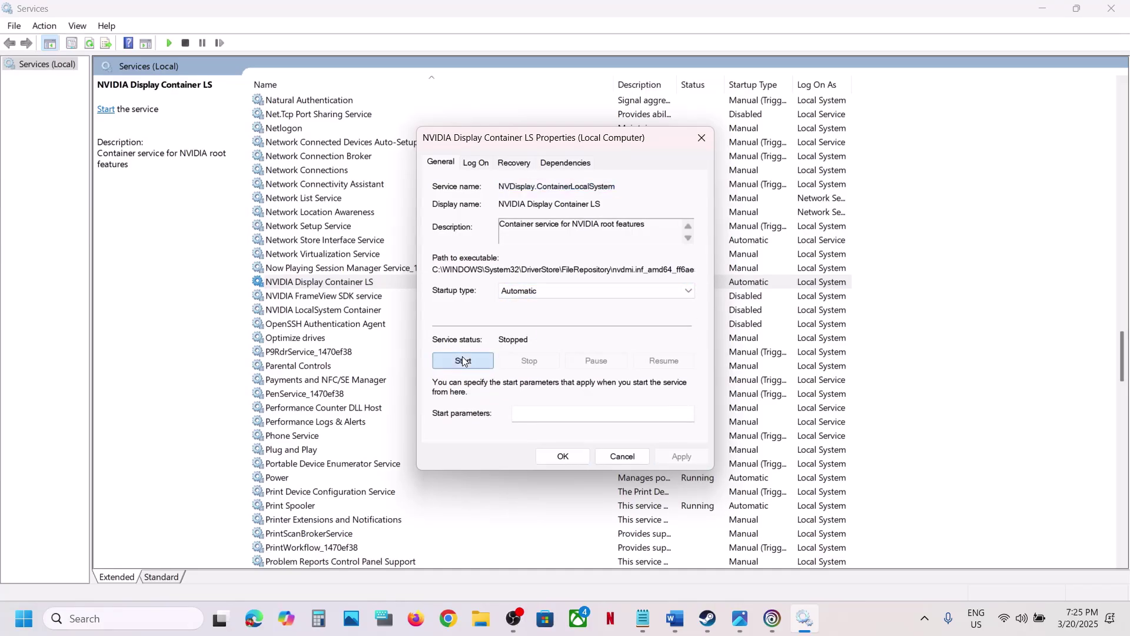
left_click(564, 457)
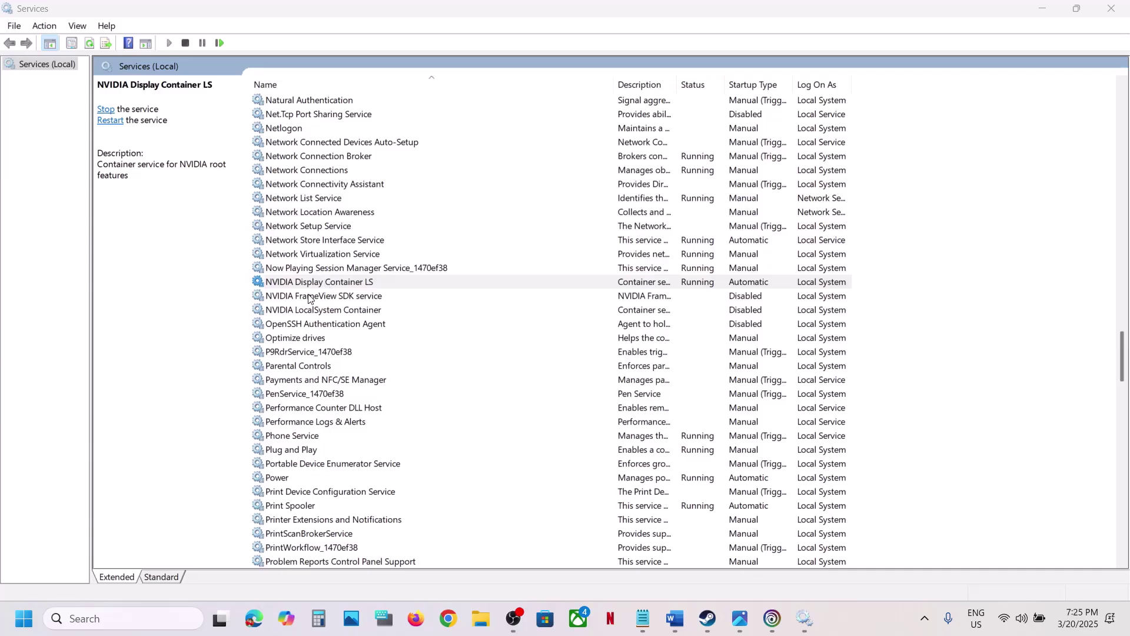
Set NVIDIA FrameView SDK to Automatic startup and start the service.
double_click(310, 296)
left_click(560, 291)
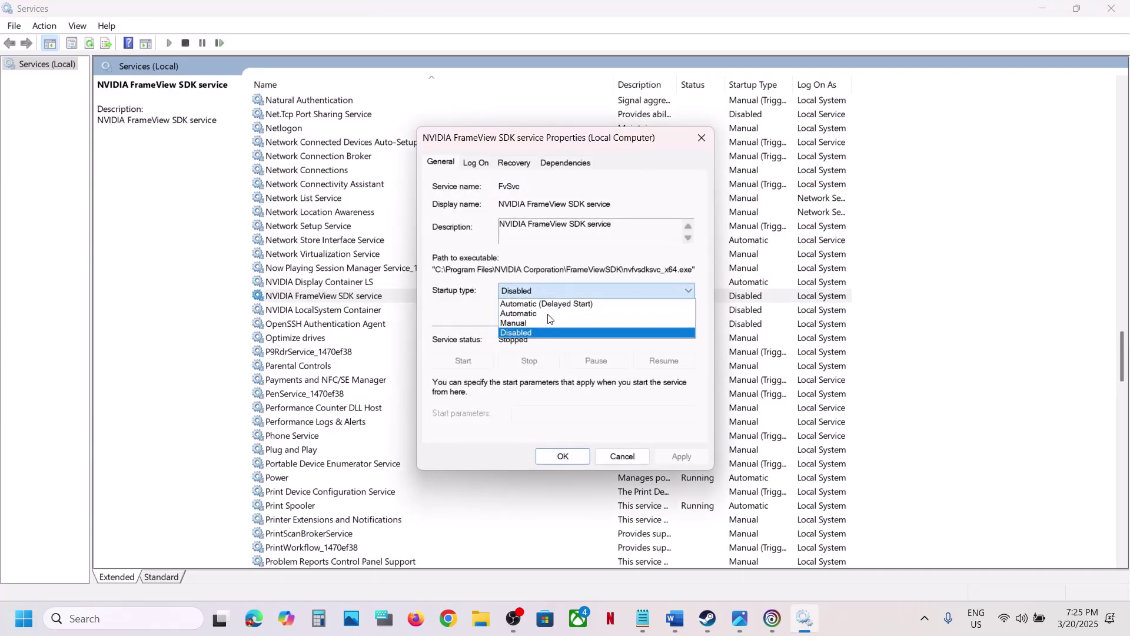
left_click(538, 314)
left_click(682, 457)
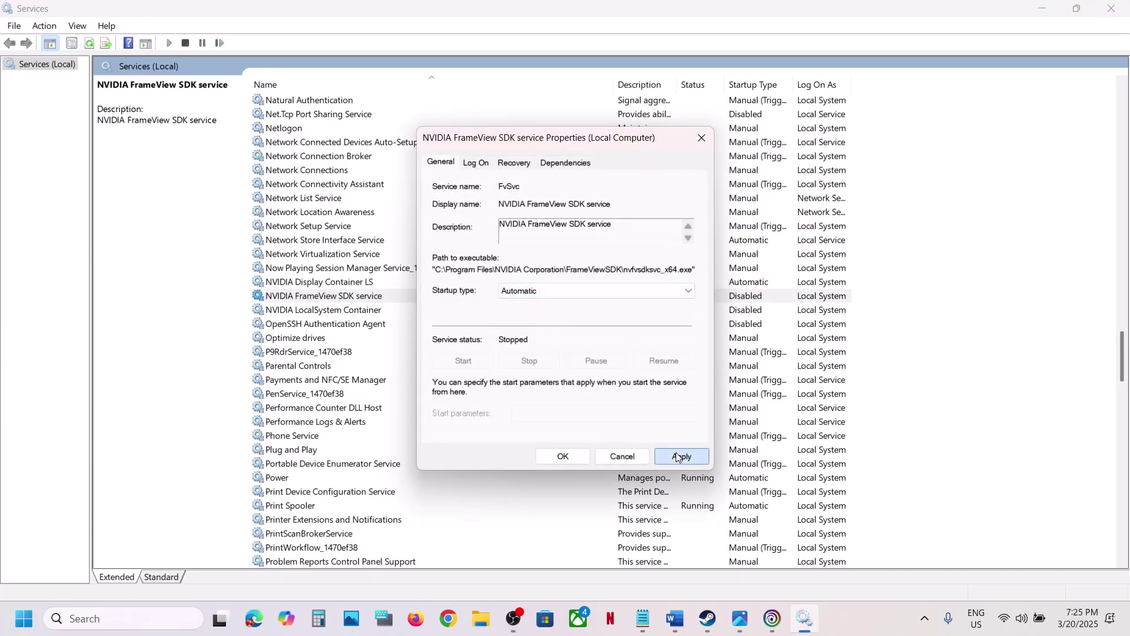
left_click(463, 360)
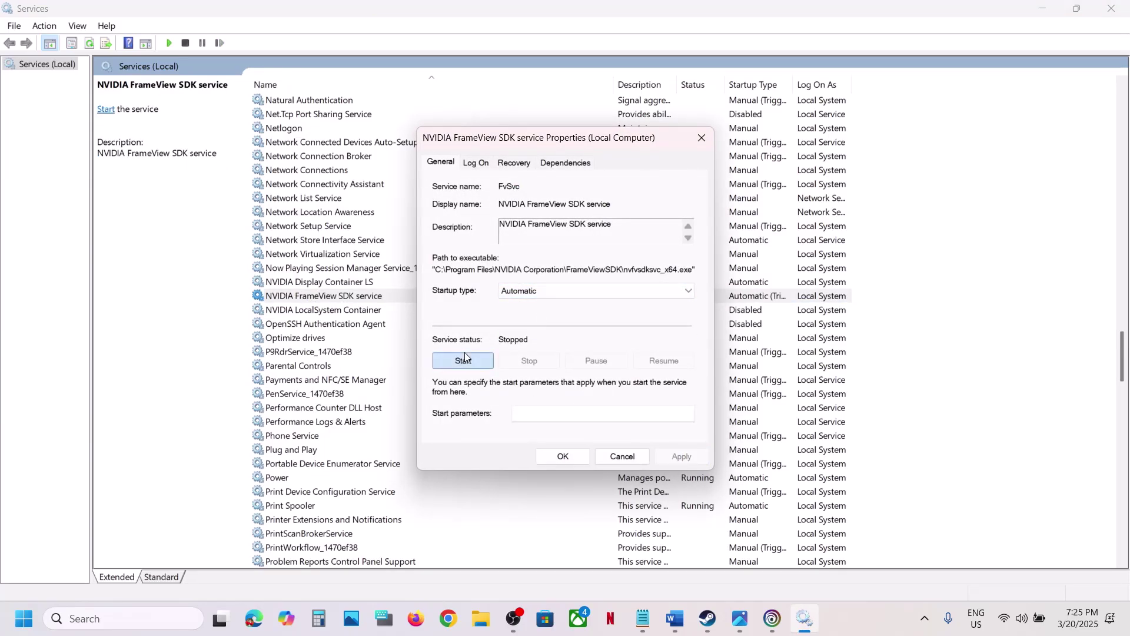
left_click(561, 456)
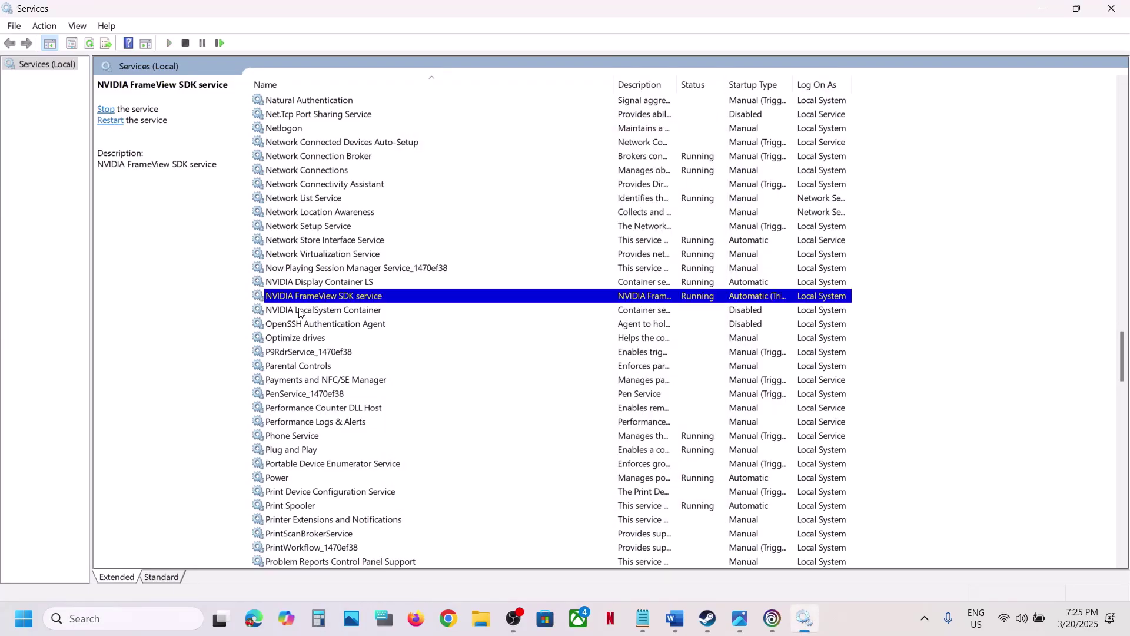
Set NVIDIA LocalSystem Container to Automatic startup and start the service.
double_click(300, 310)
left_click(567, 287)
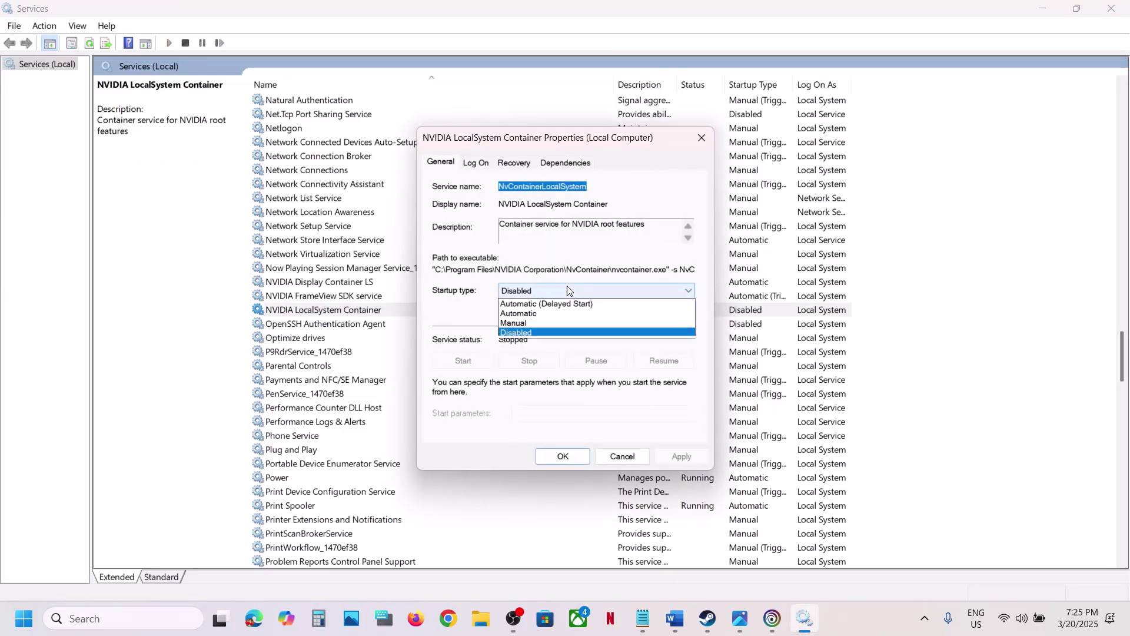
left_click(540, 314)
left_click(677, 455)
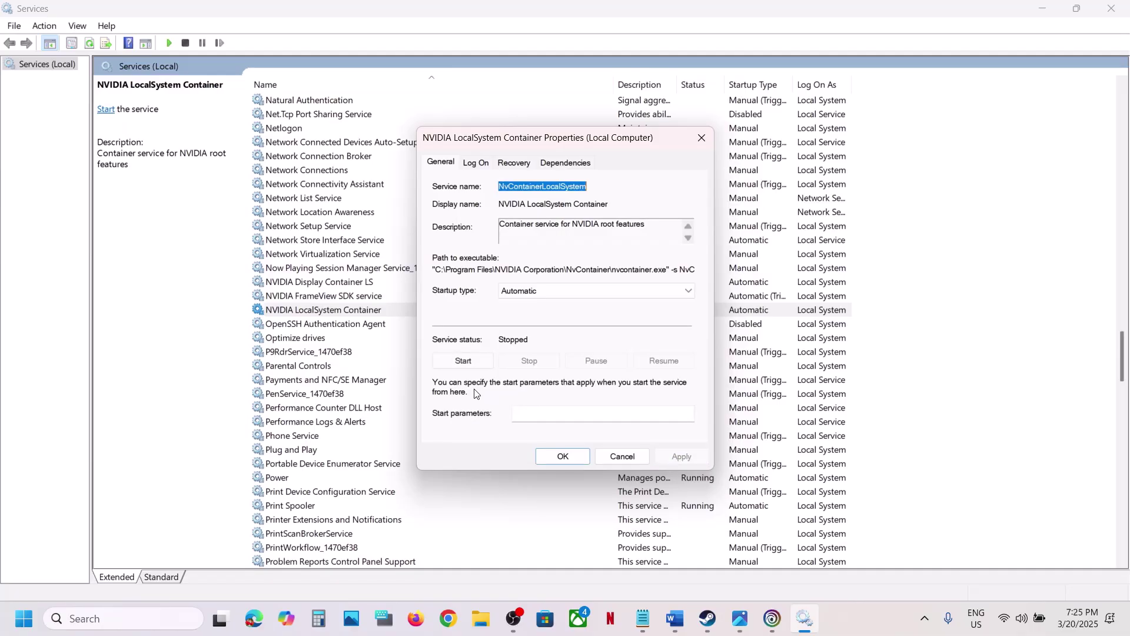
left_click(461, 362)
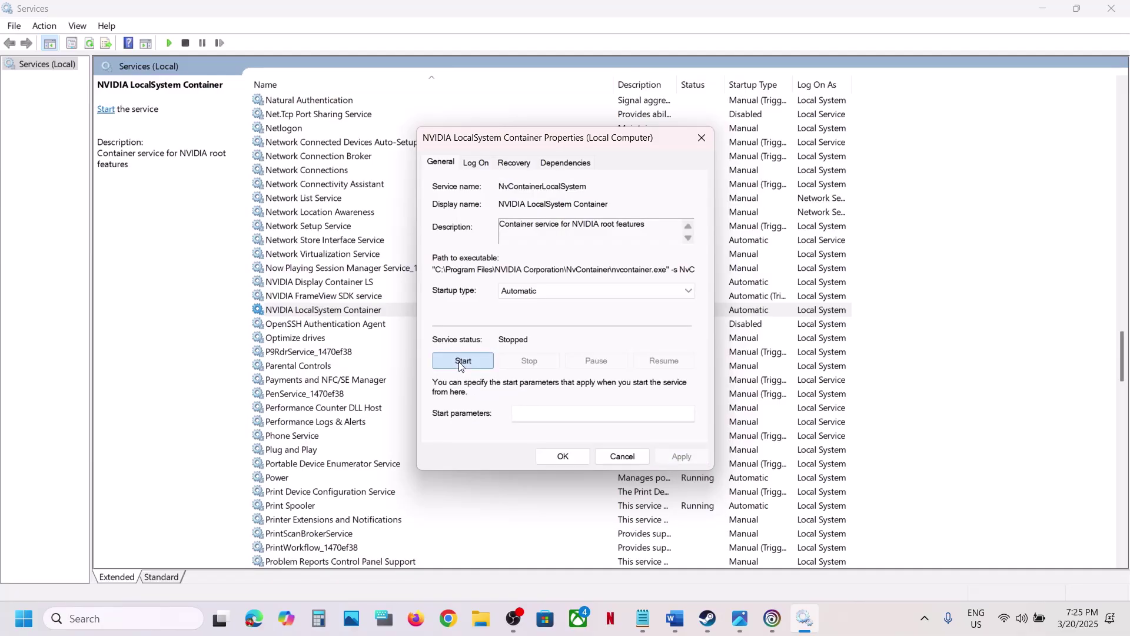
left_click(563, 458)
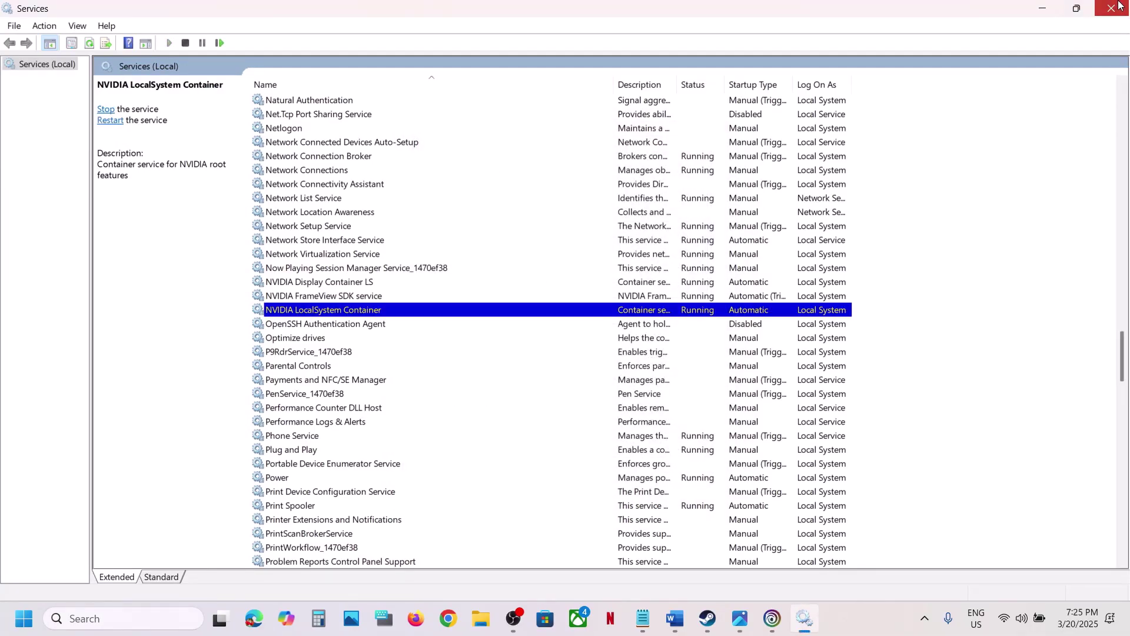
Close Services and launch the NVIDIA Control Panel from the desktop menu.
left_click(1112, 8)
right_click(683, 281)
left_click(734, 510)
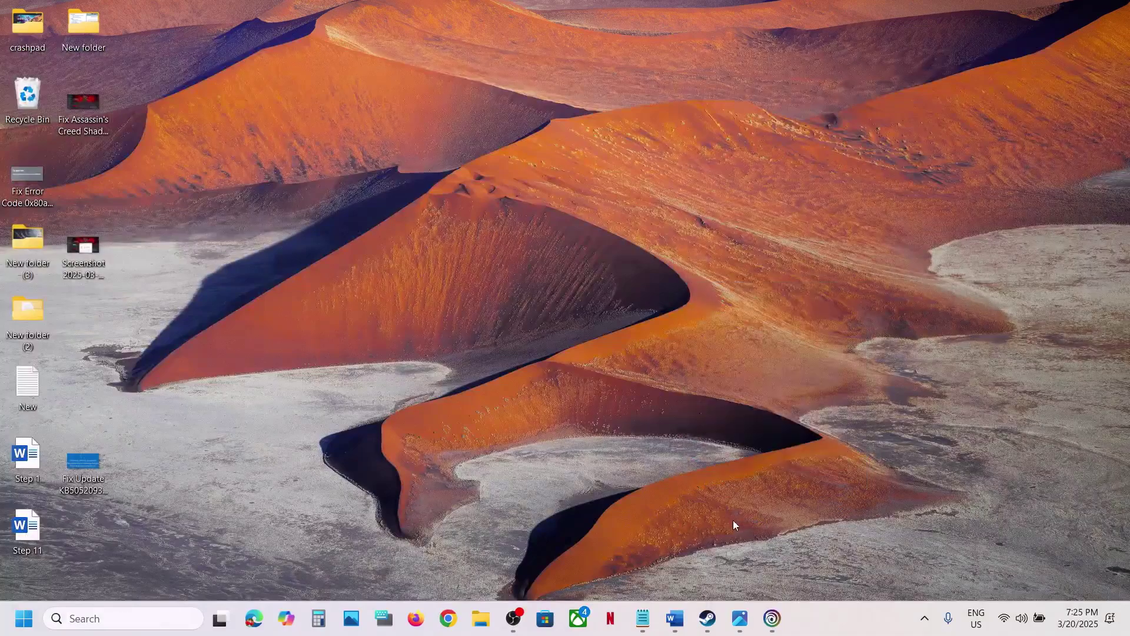
left_click(763, 405)
Open the Disable G Sync.jpg screenshot from the Photos taskbar preview.
mouse_move(740, 629)
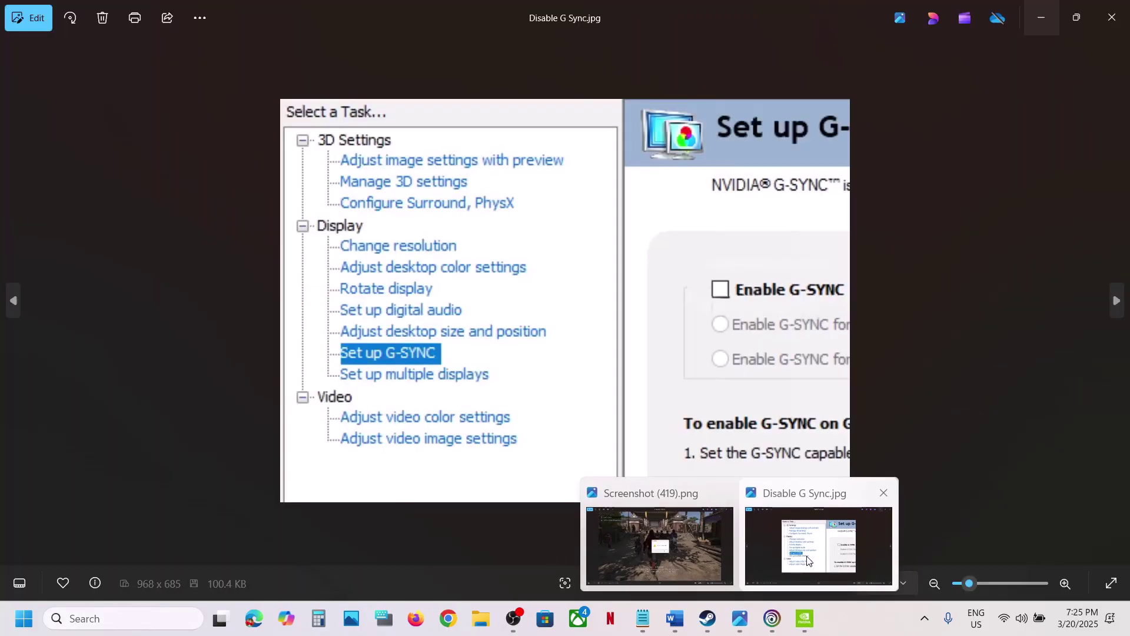
left_click(807, 560)
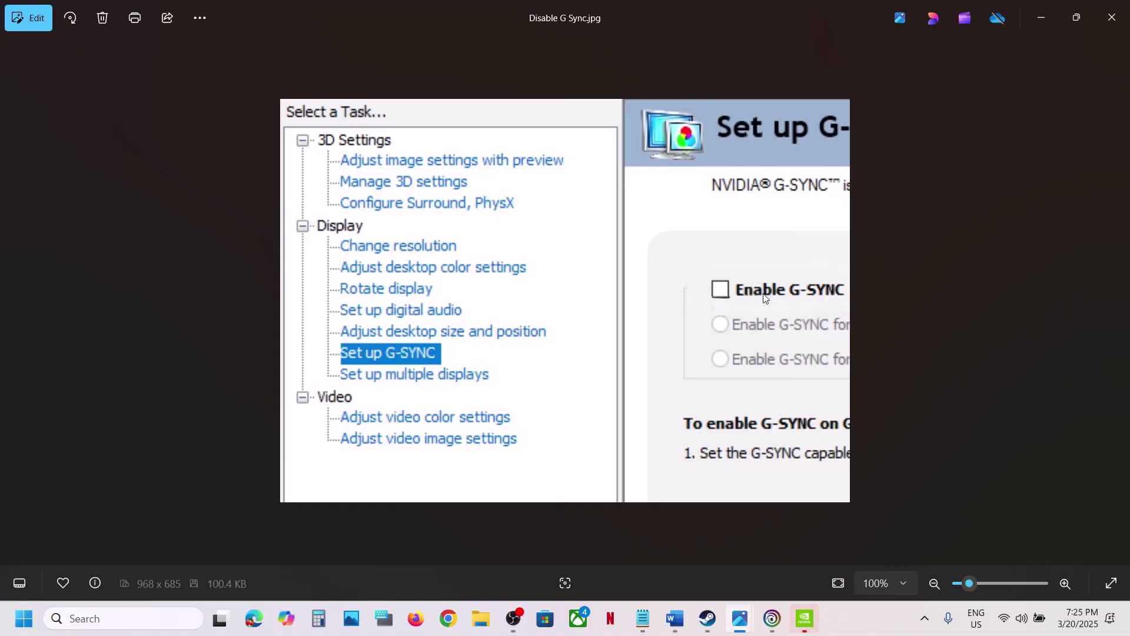
Close Photos and maximise the Step 11 notes document in Word.
left_click(1113, 17)
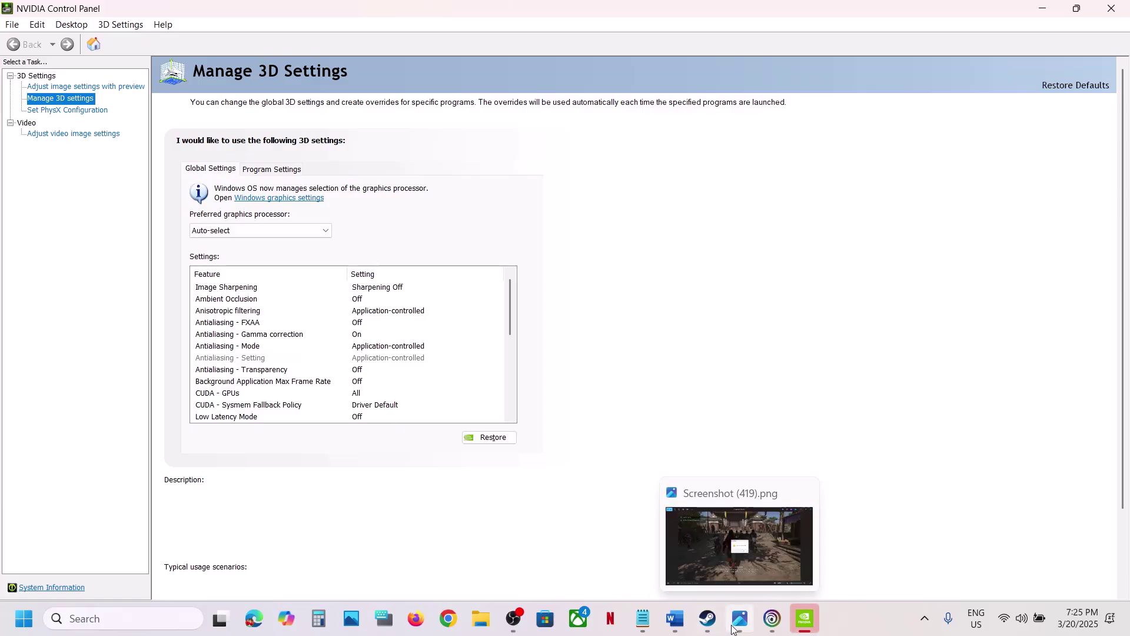
left_click(711, 630)
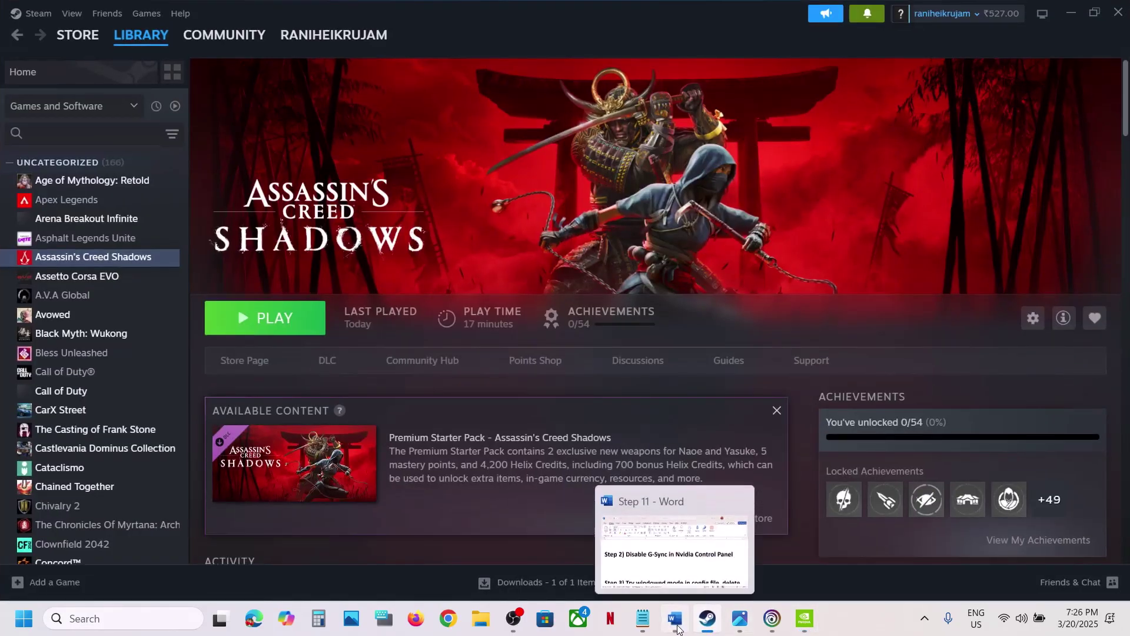
left_click(675, 618)
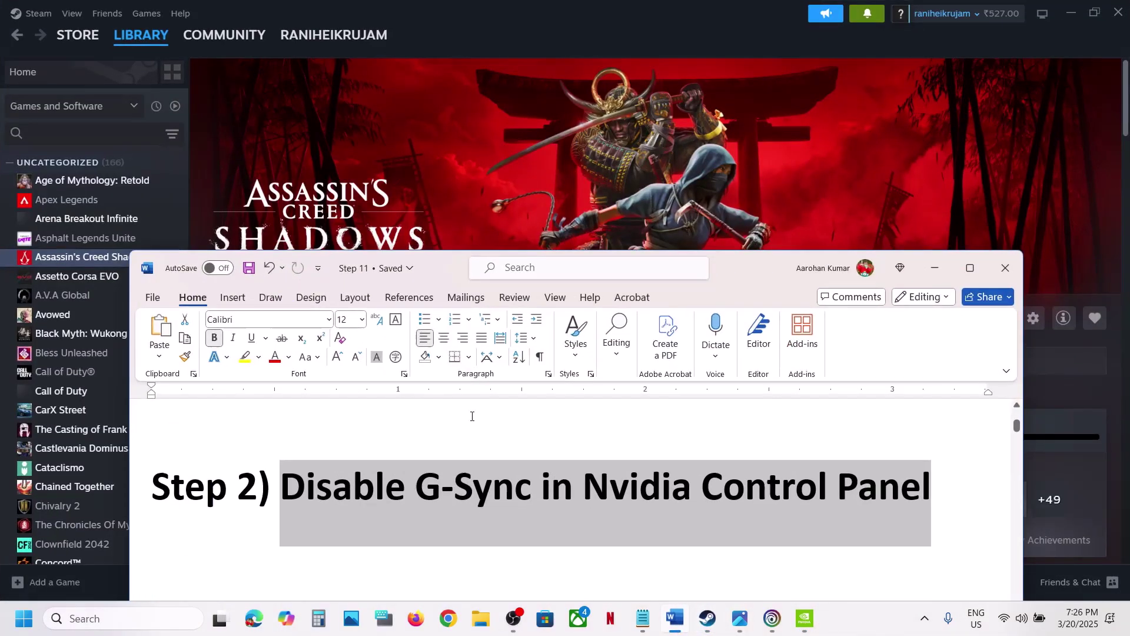
left_click(970, 268)
scroll(489, 473, "down", 1)
scroll(489, 473, "up", 1)
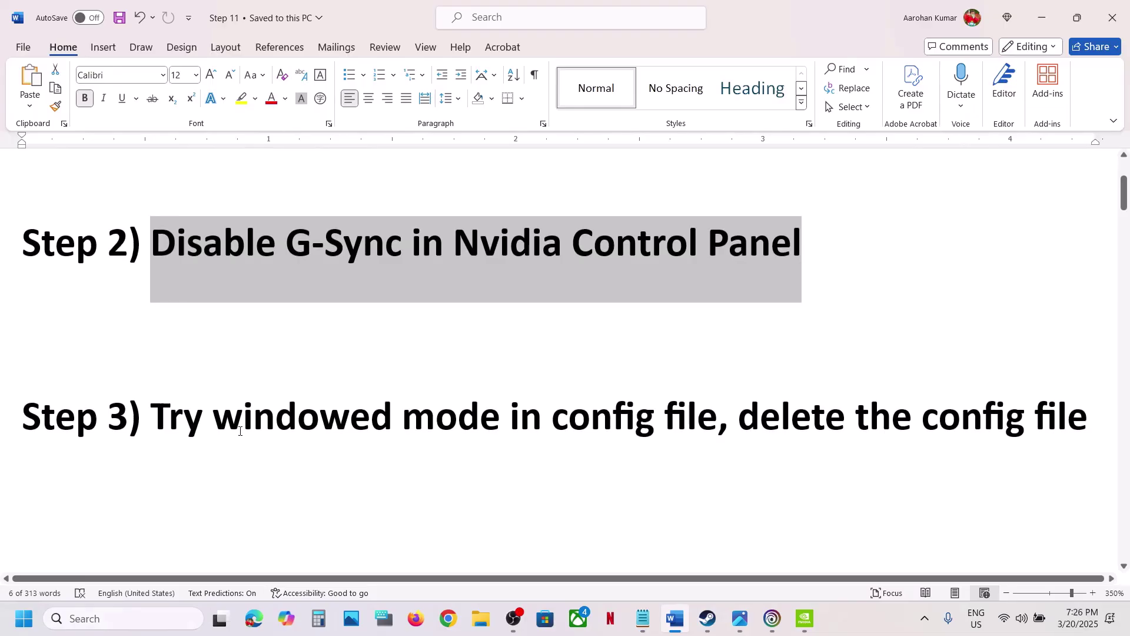
left_click_drag(242, 432, 740, 428)
Open ACShadows.ini from Documents > Assassin's Creed Shadows in Notepad.
left_click(481, 618)
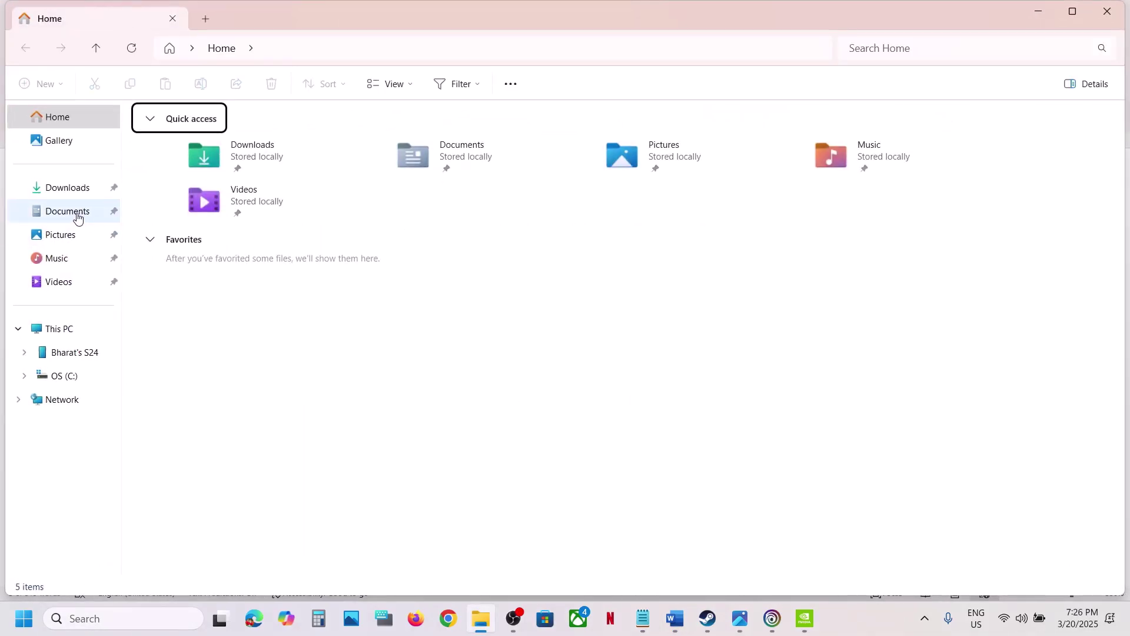
left_click(80, 216)
left_click(437, 187)
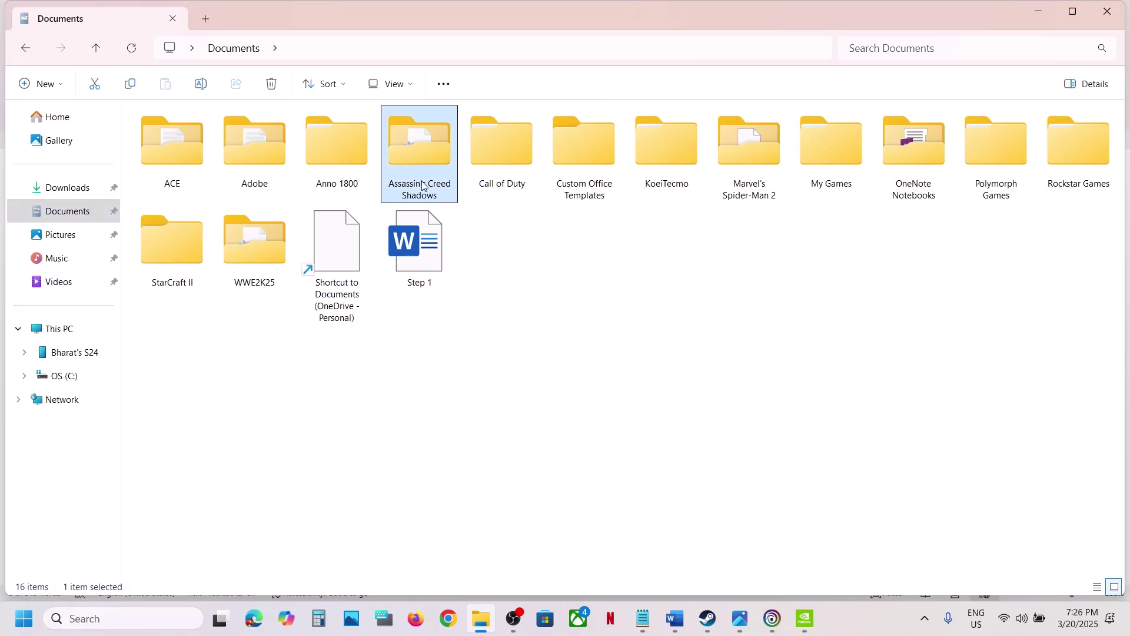
double_click(430, 183)
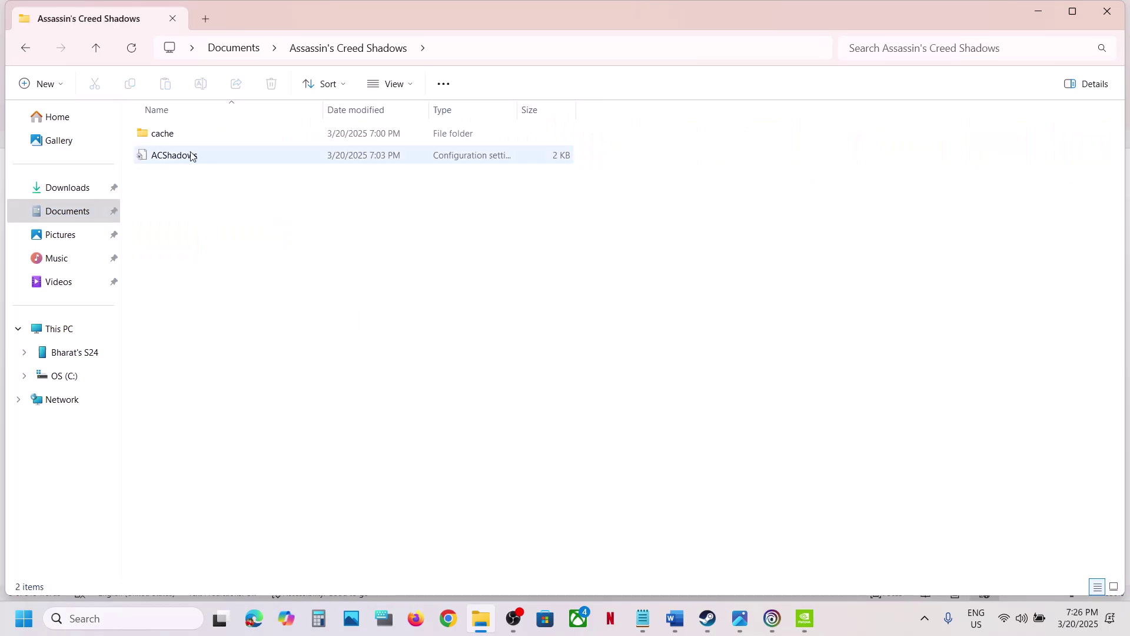
left_click(168, 154)
double_click(208, 156)
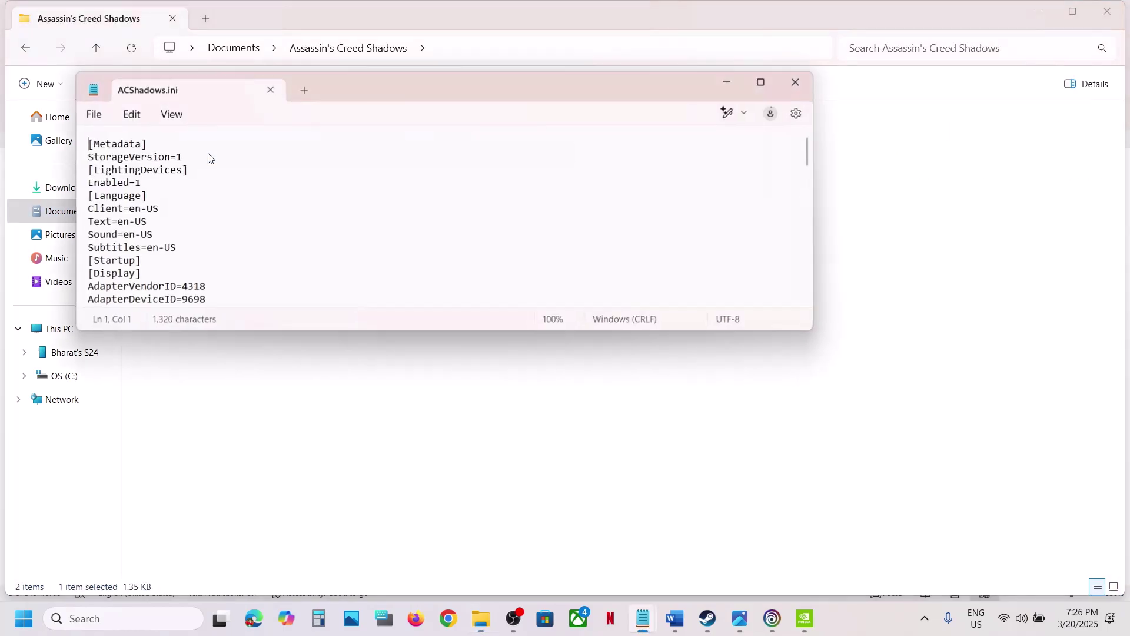
Change the WindowMode value from 2 to 1.
scroll(234, 228, "down", 2)
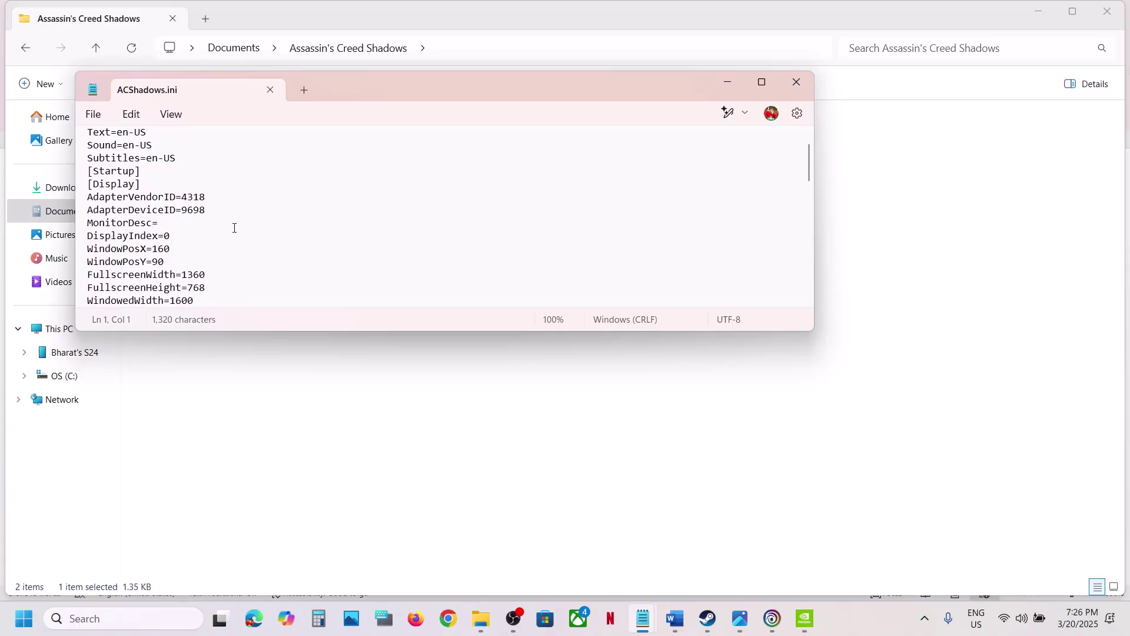
scroll(234, 228, "down", 1)
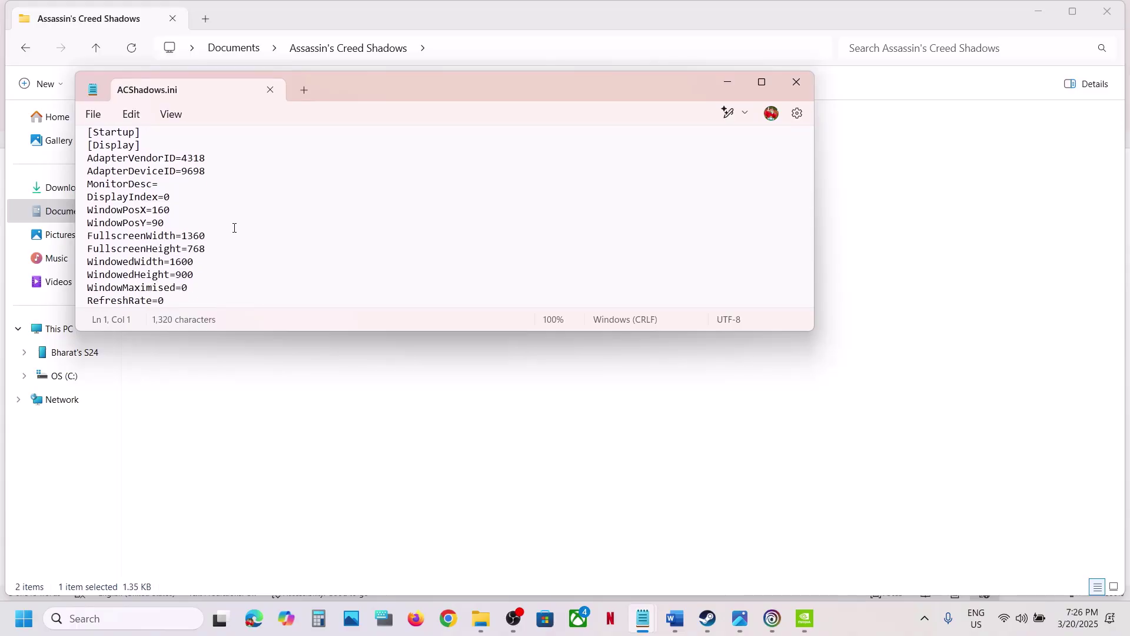
scroll(234, 228, "down", 1)
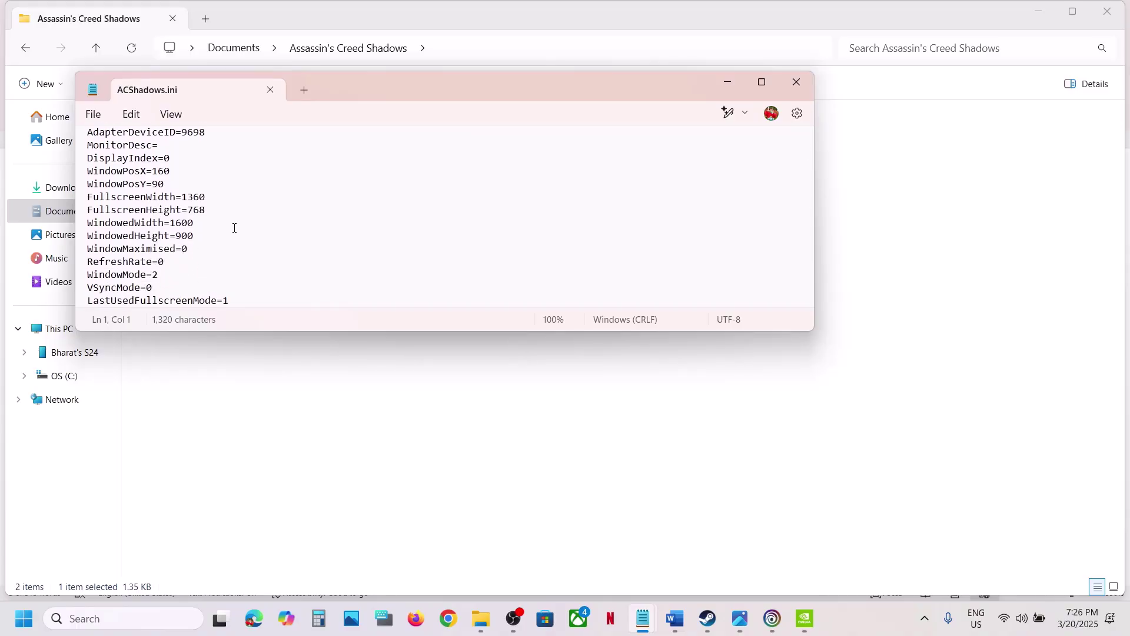
scroll(235, 228, "down", 1)
scroll(234, 228, "down", 1)
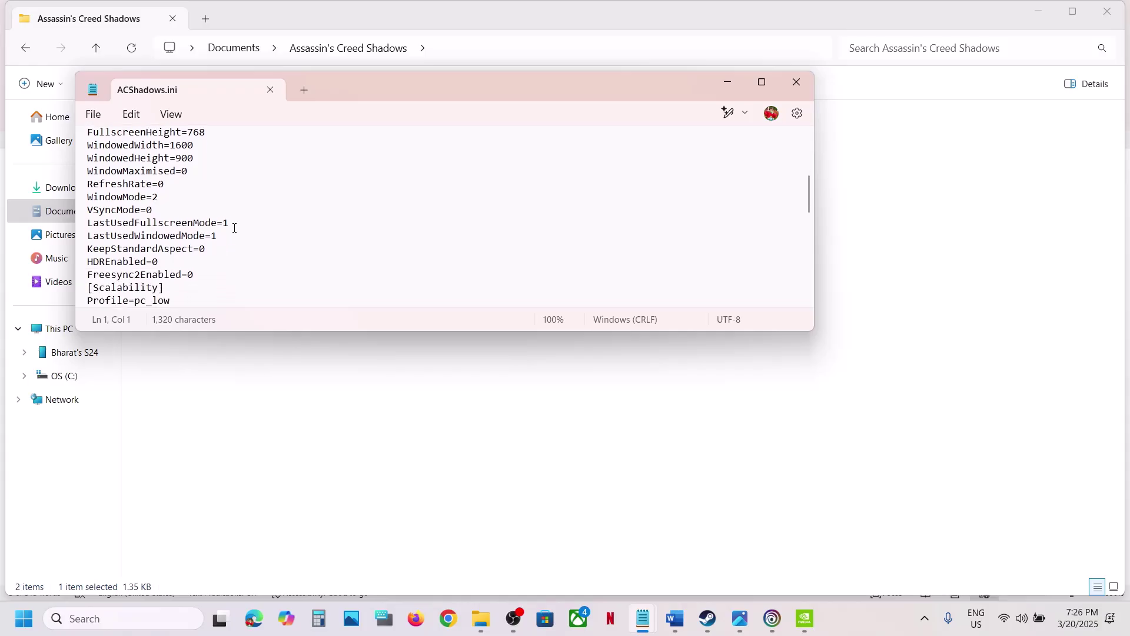
scroll(235, 228, "down", 4)
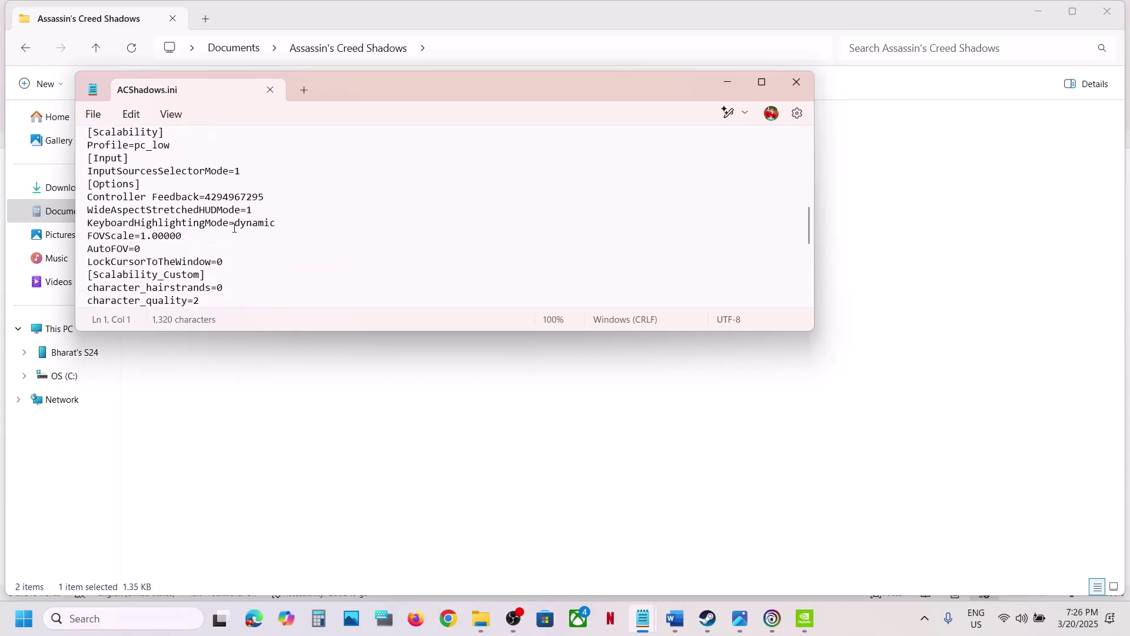
scroll(234, 228, "down", 3)
scroll(234, 228, "up", 13)
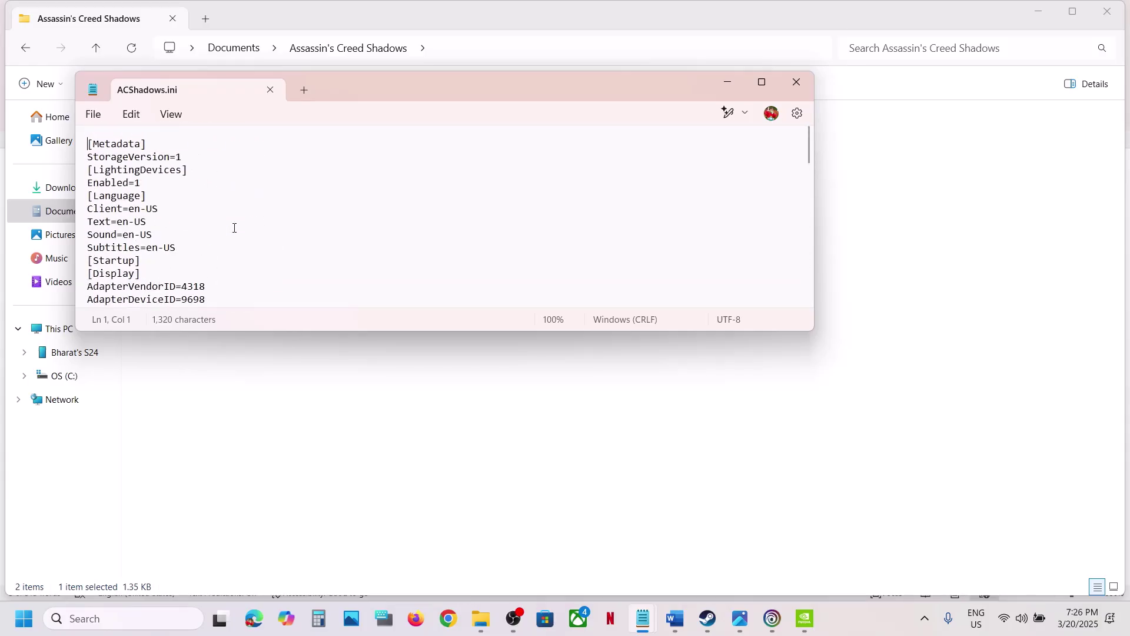
scroll(235, 227, "down", 2)
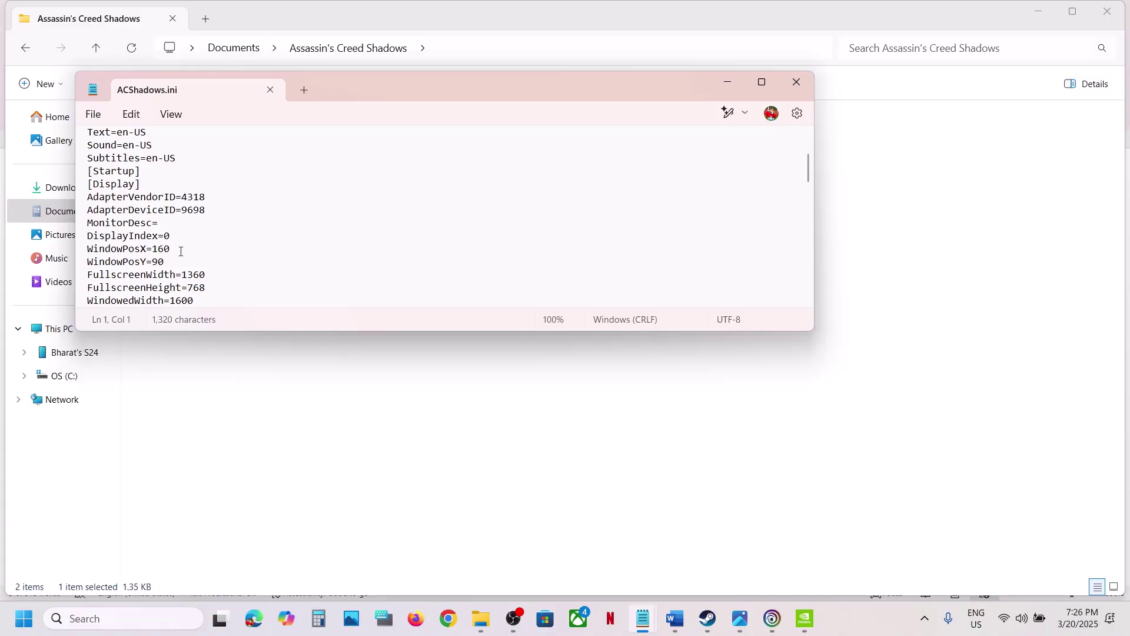
left_click(180, 252)
key("Down")
key("Down")
key("Down")
key("Down")
key("Down")
key("Down")
key("Down")
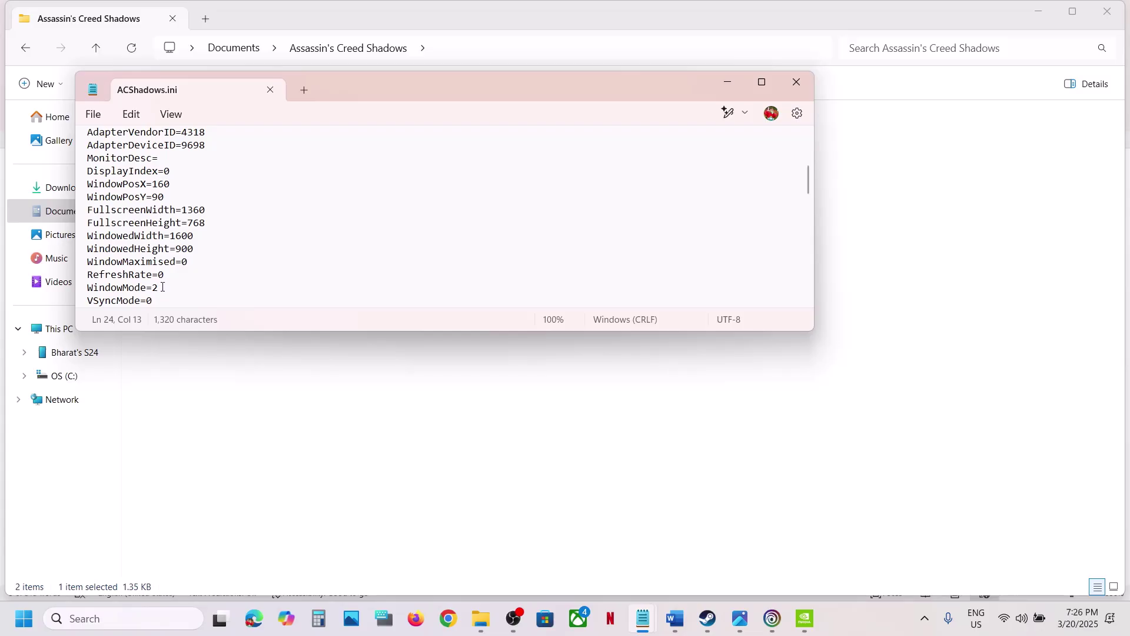
key("BackSpace")
type("1")
Save ACShadows.ini and close Notepad.
left_click(94, 115)
left_click(121, 210)
left_click(796, 82)
left_click(708, 618)
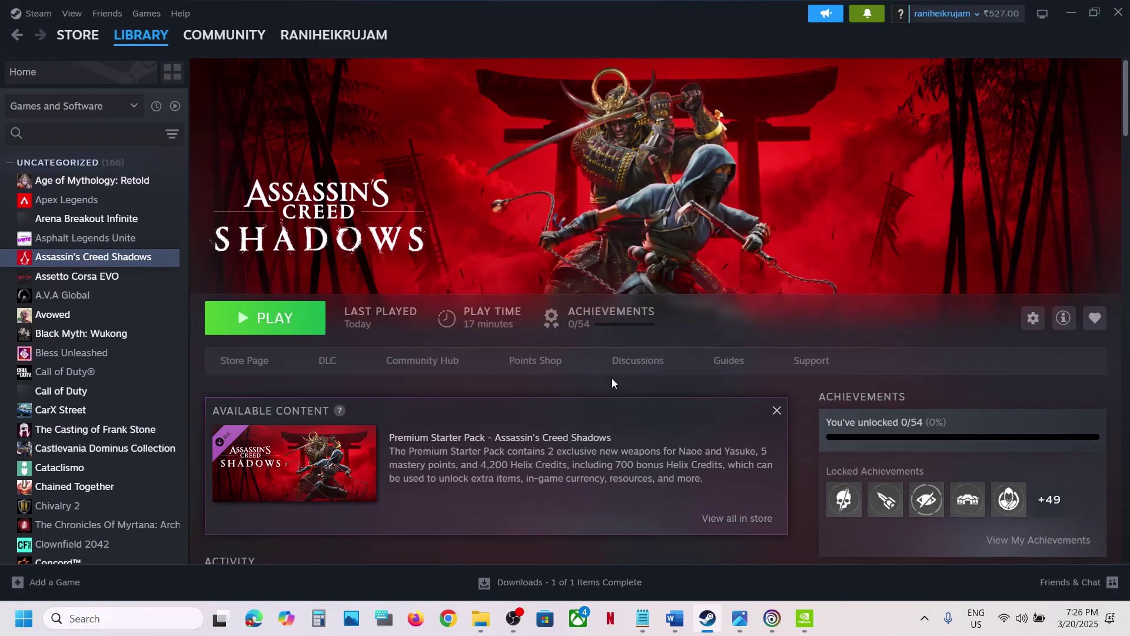
Copy the ACShadows config file and paste a backup onto the desktop.
left_click(675, 618)
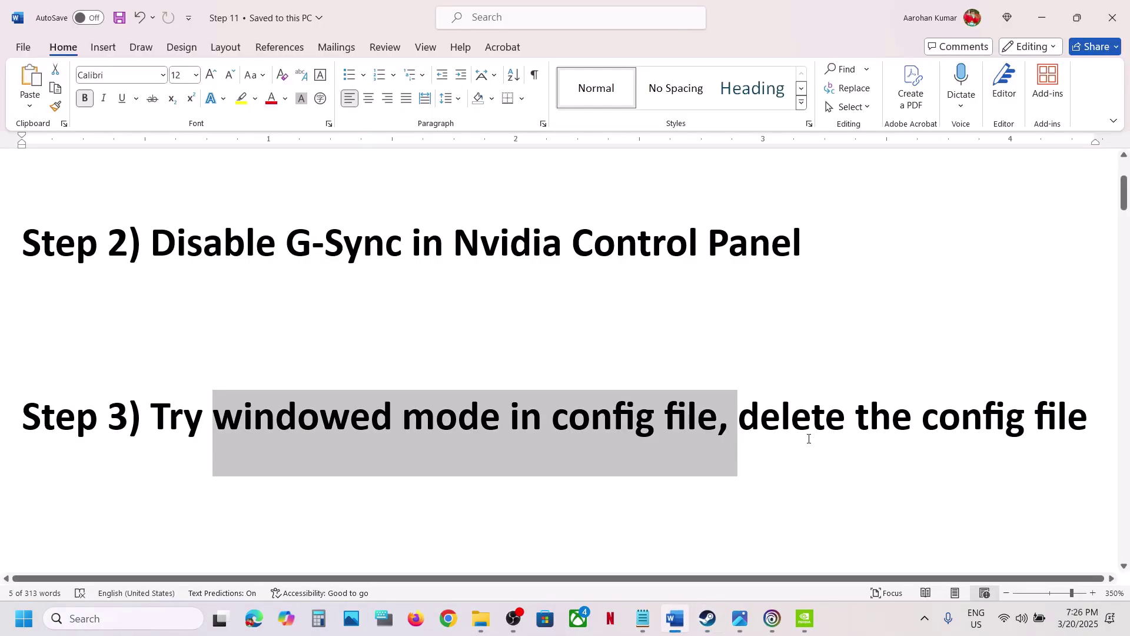
double_click(759, 420)
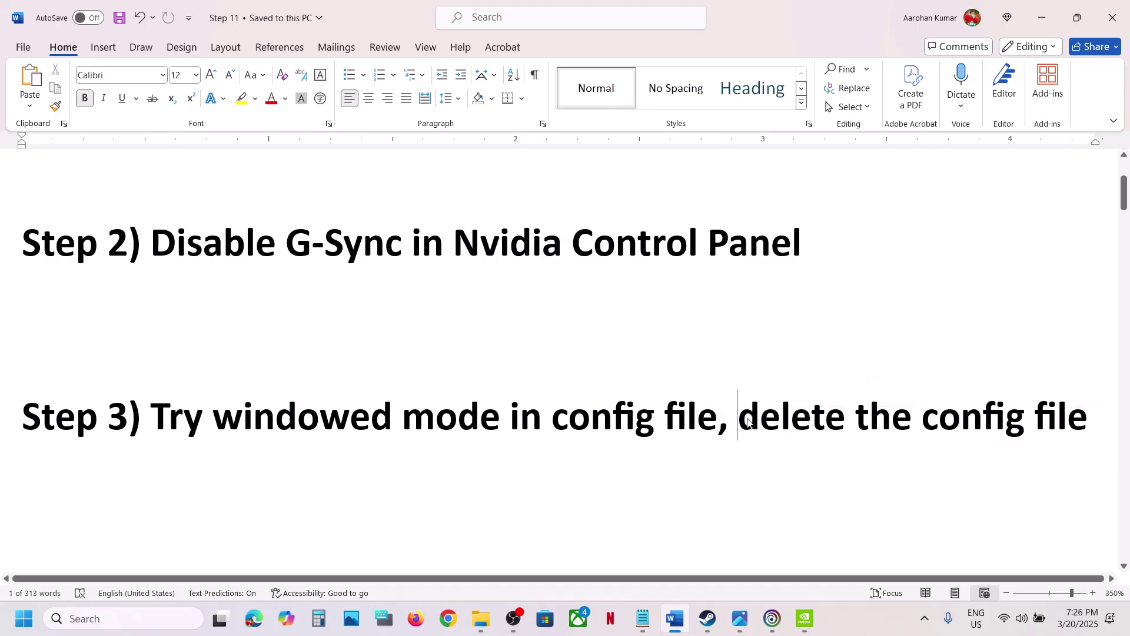
left_click(481, 618)
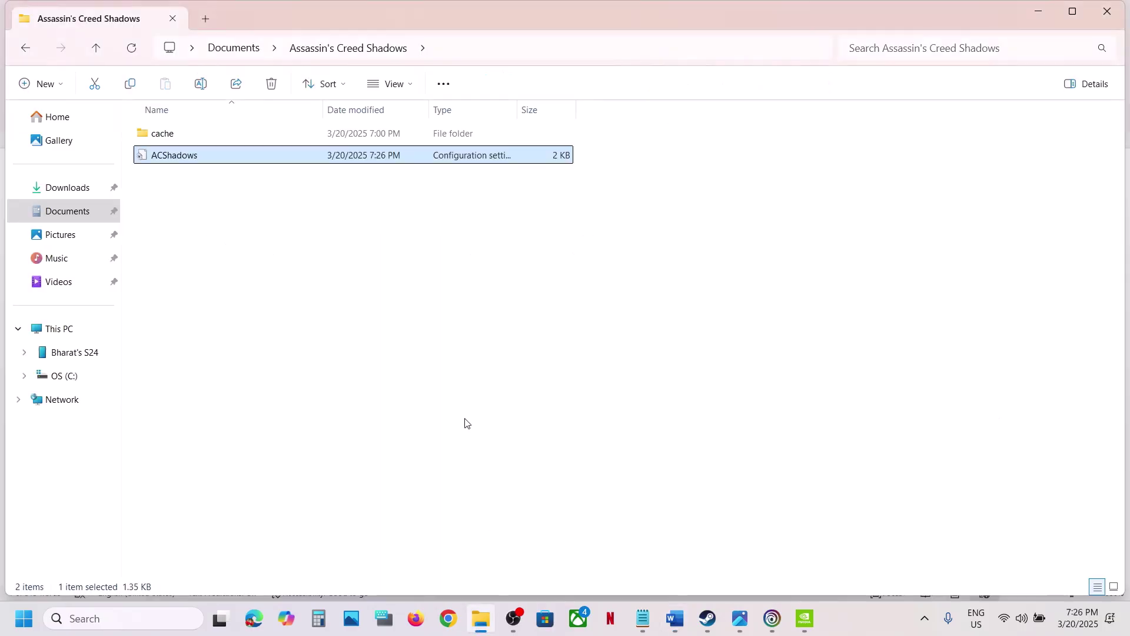
right_click(178, 162)
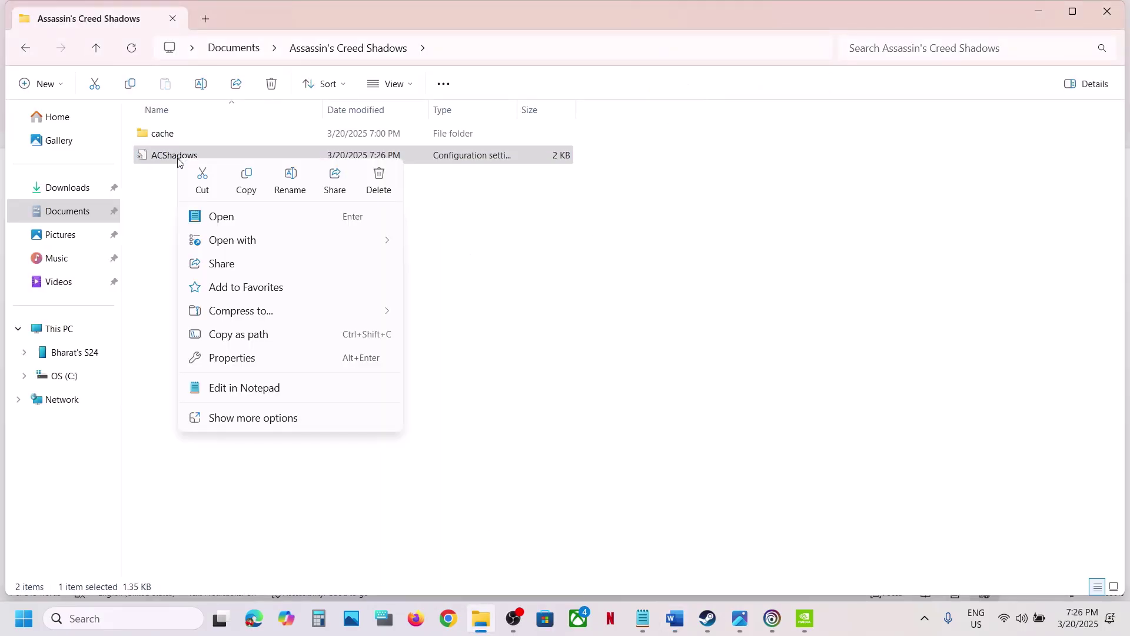
left_click(247, 178)
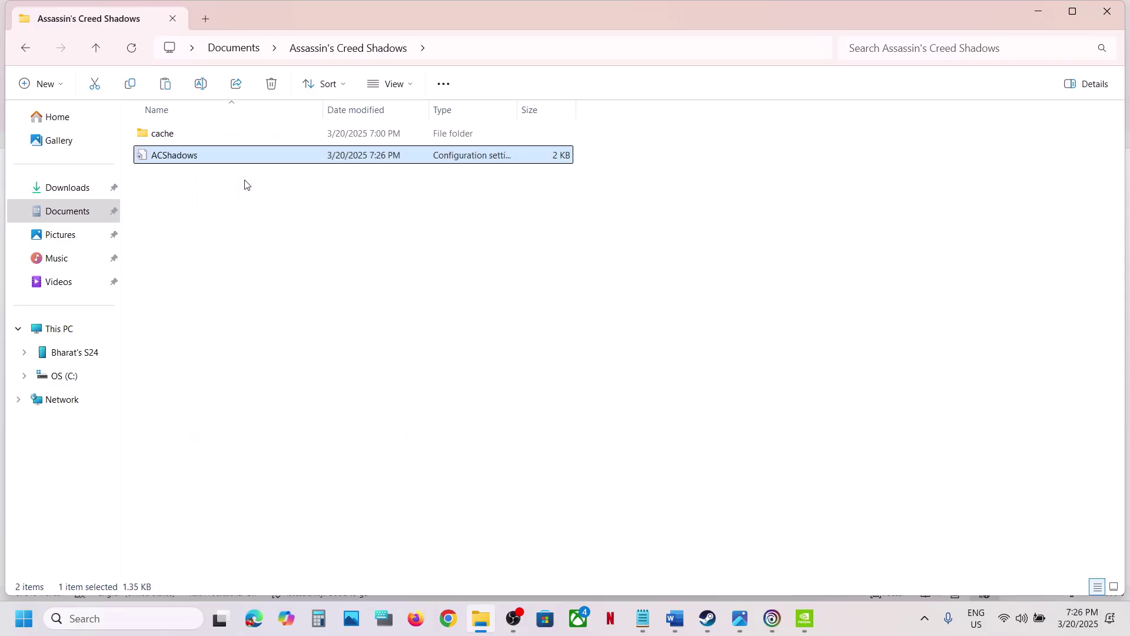
key("super+d")
key("ctrl+v")
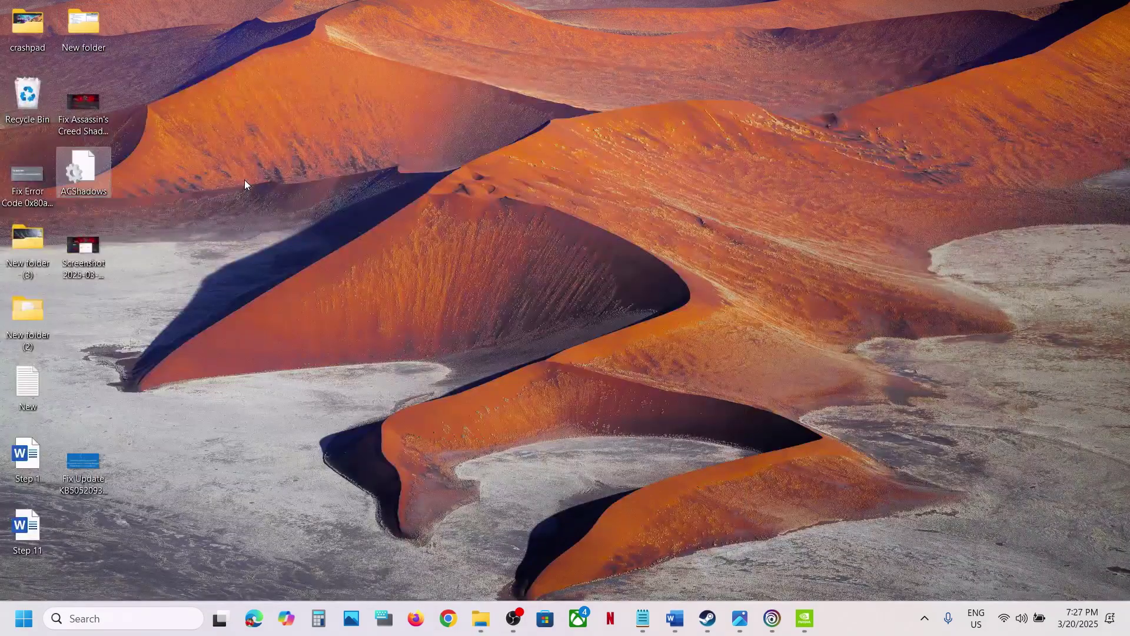
Look over the delete options for the ACShadows file and game folder without deleting anything.
left_click(481, 617)
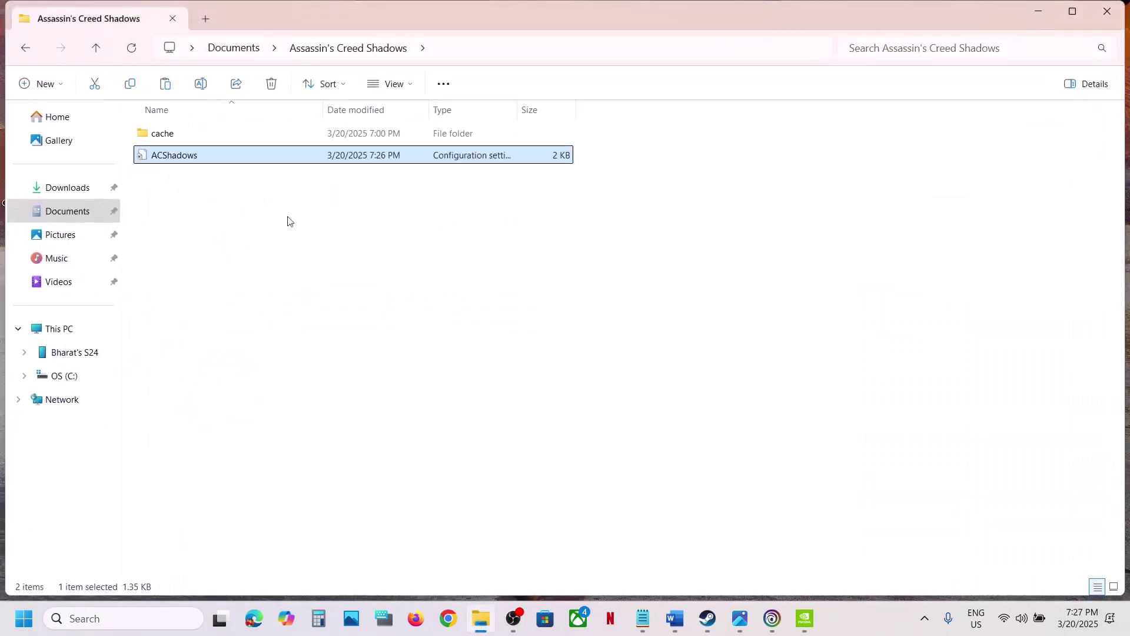
right_click(202, 156)
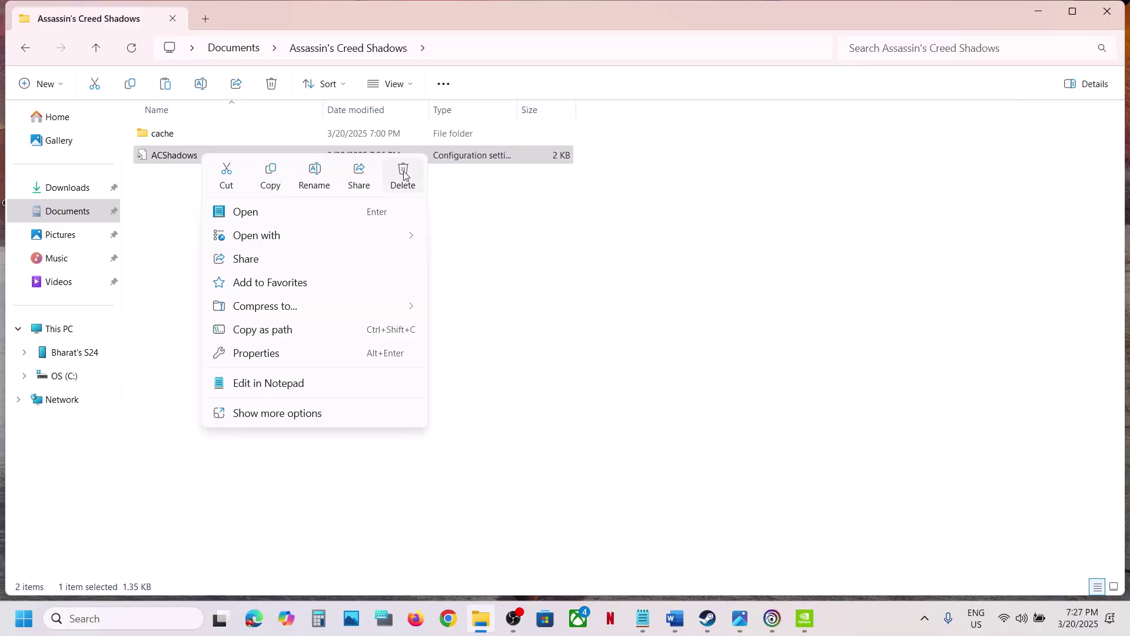
left_click(94, 50)
right_click(417, 184)
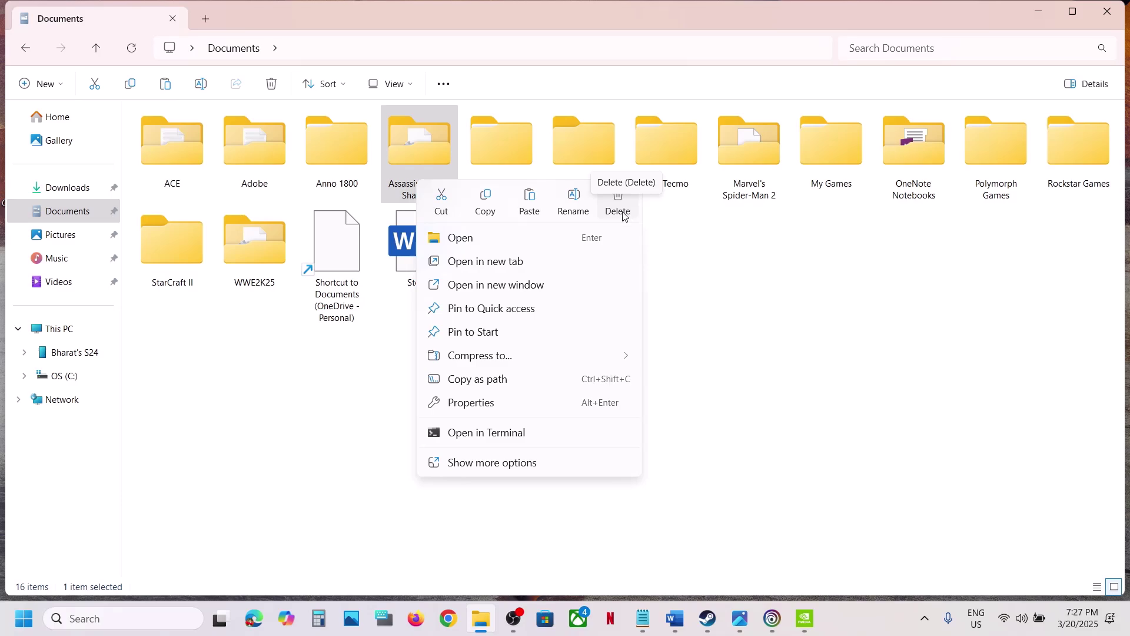
left_click(663, 250)
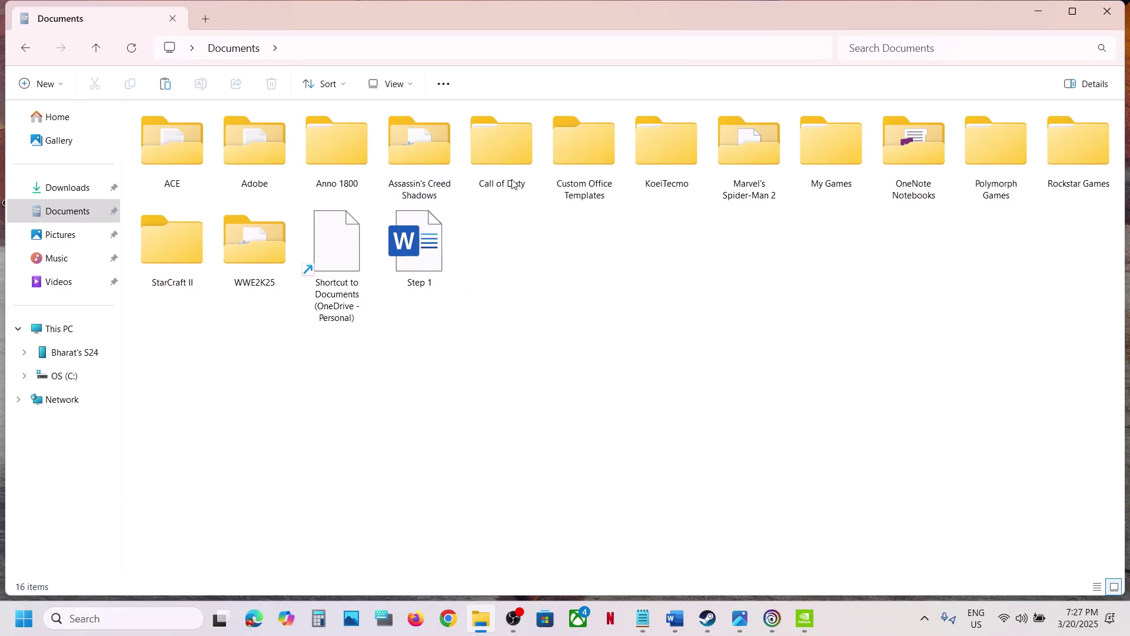
left_click(429, 162)
right_click(429, 162)
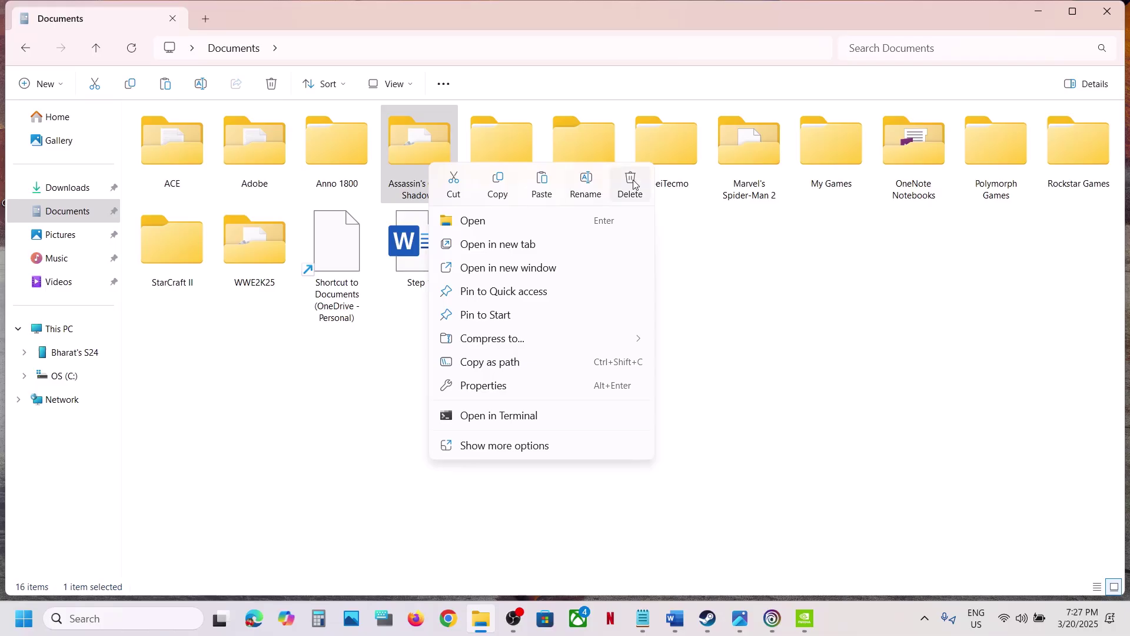
left_click(774, 451)
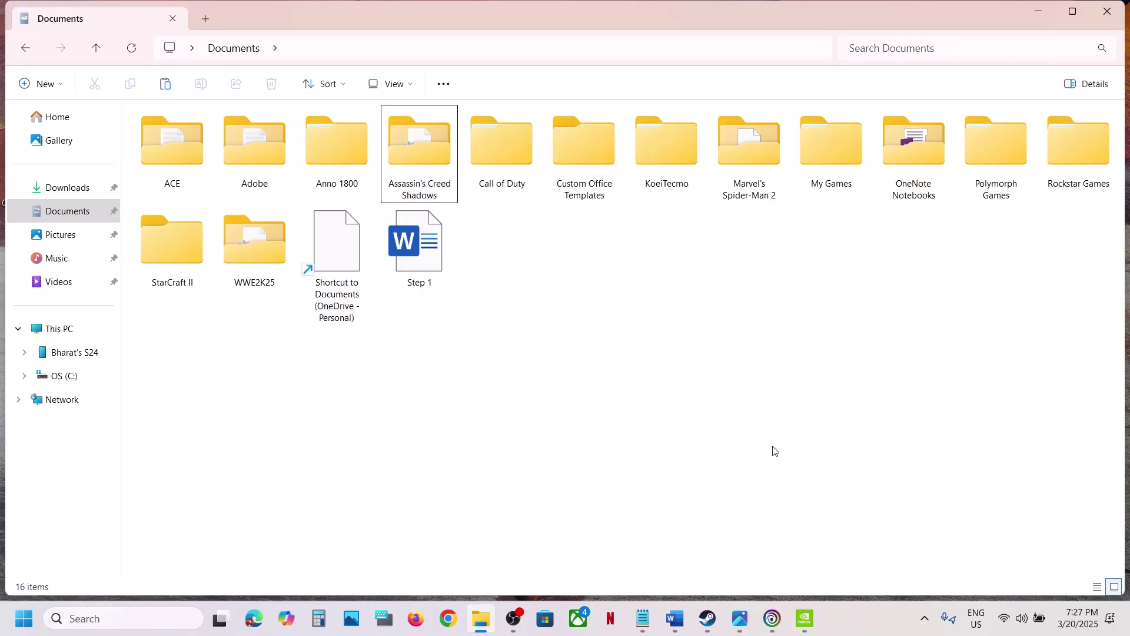
Reopen the Assassin's Creed Shadows folder and check the ACShadows file's actions, keeping it.
left_click(707, 618)
left_click(706, 619)
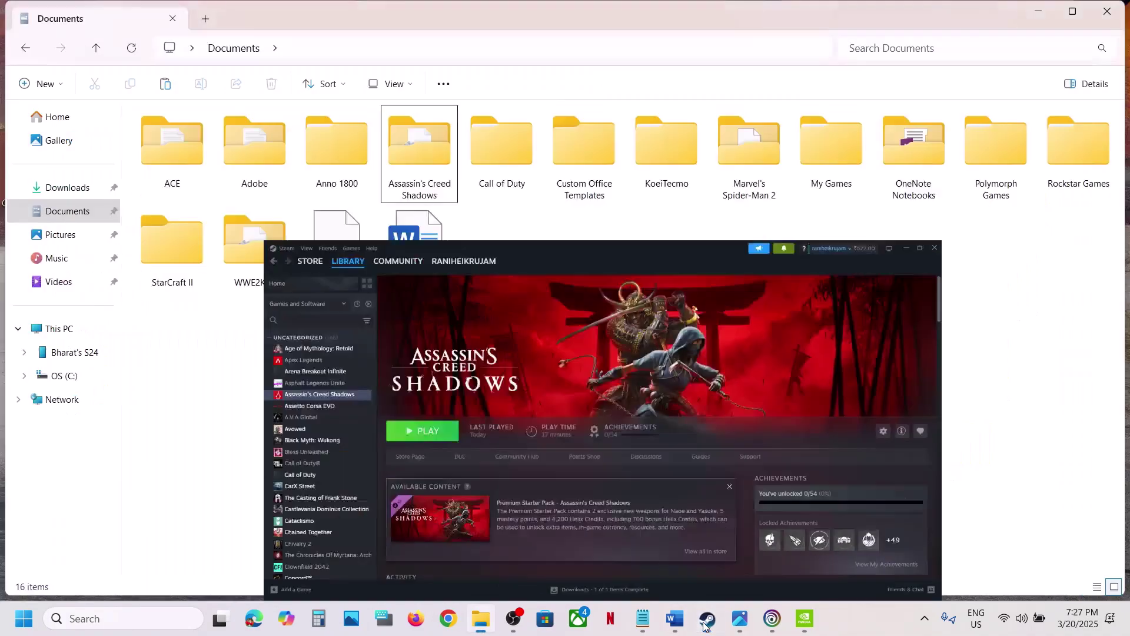
double_click(441, 162)
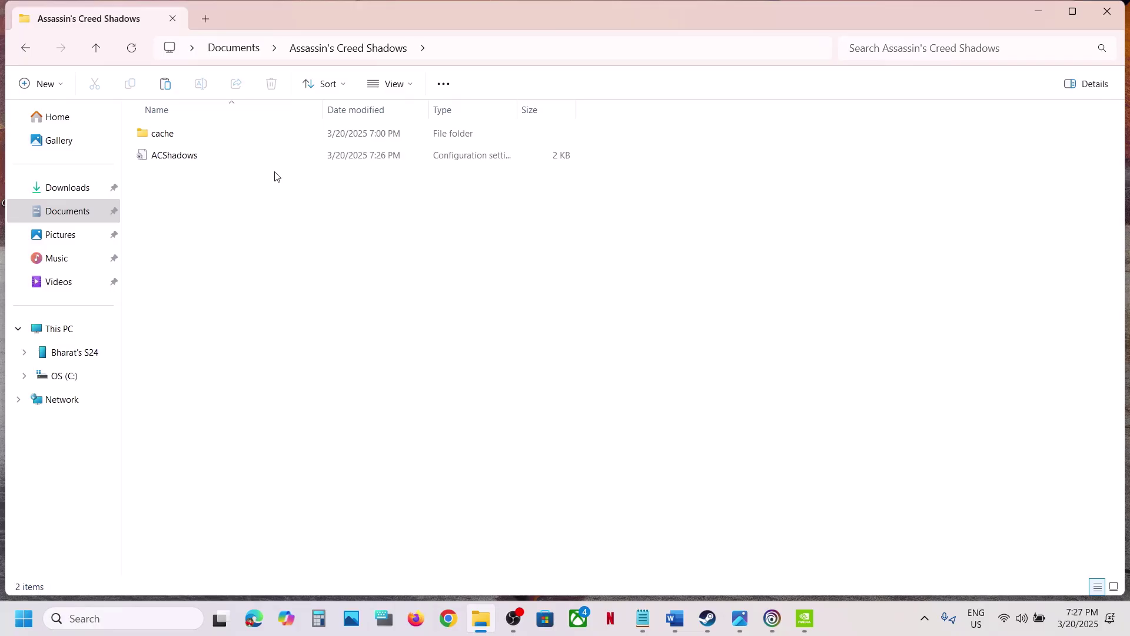
left_click(180, 156)
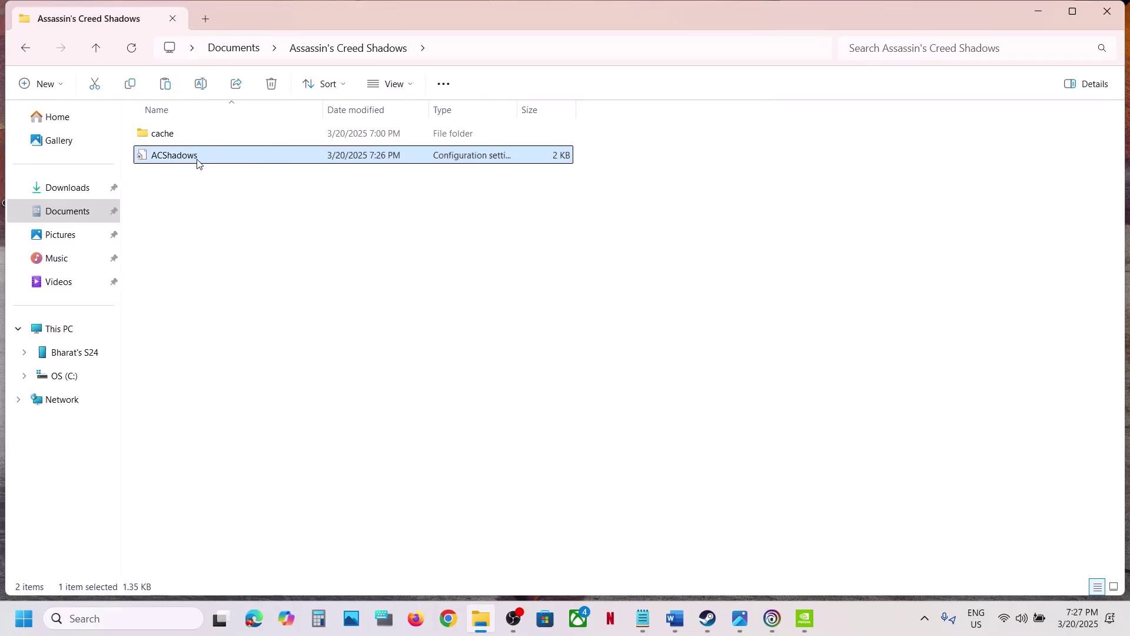
right_click(194, 164)
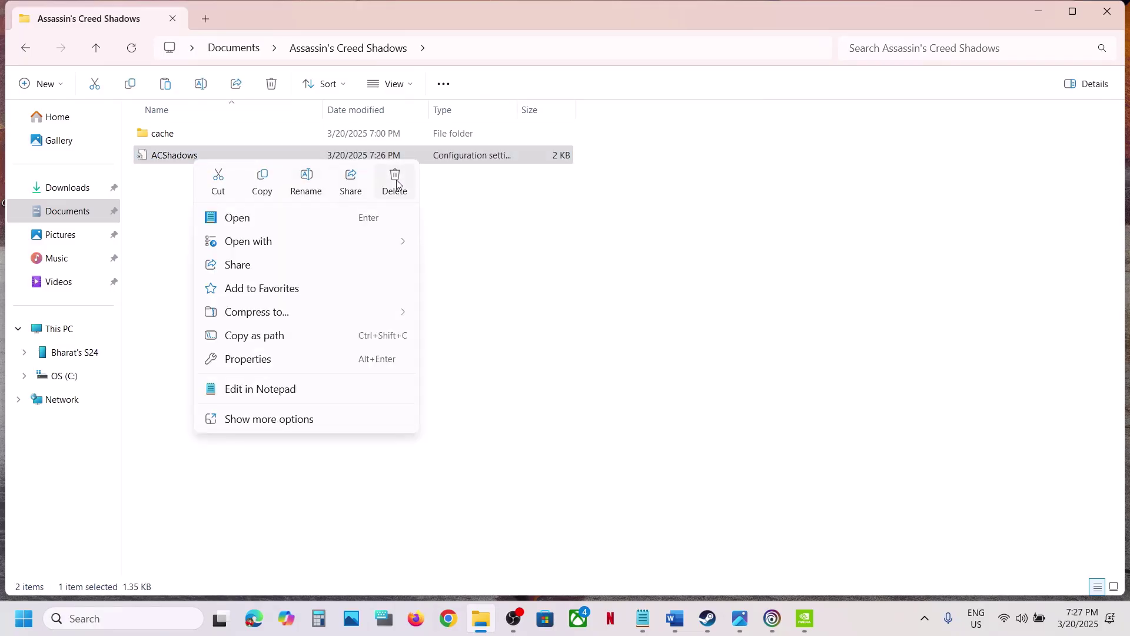
left_click(656, 479)
left_click(656, 480)
Highlight the Step 4 instruction in the Word guide.
left_click(677, 618)
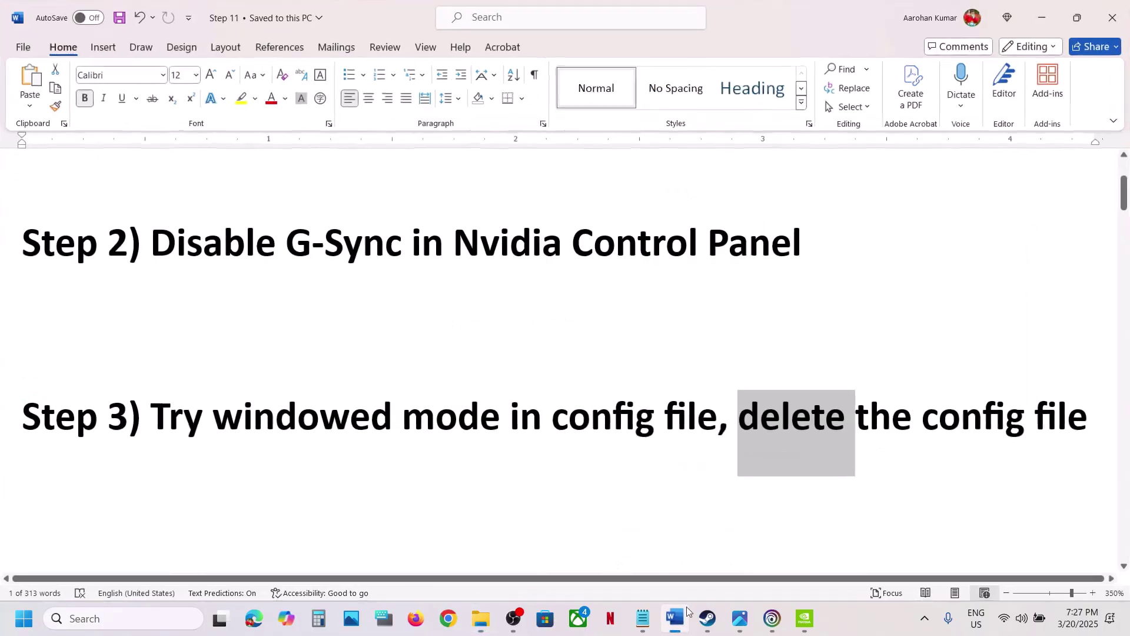
scroll(503, 451, "down", 2)
scroll(353, 424, "down", 1)
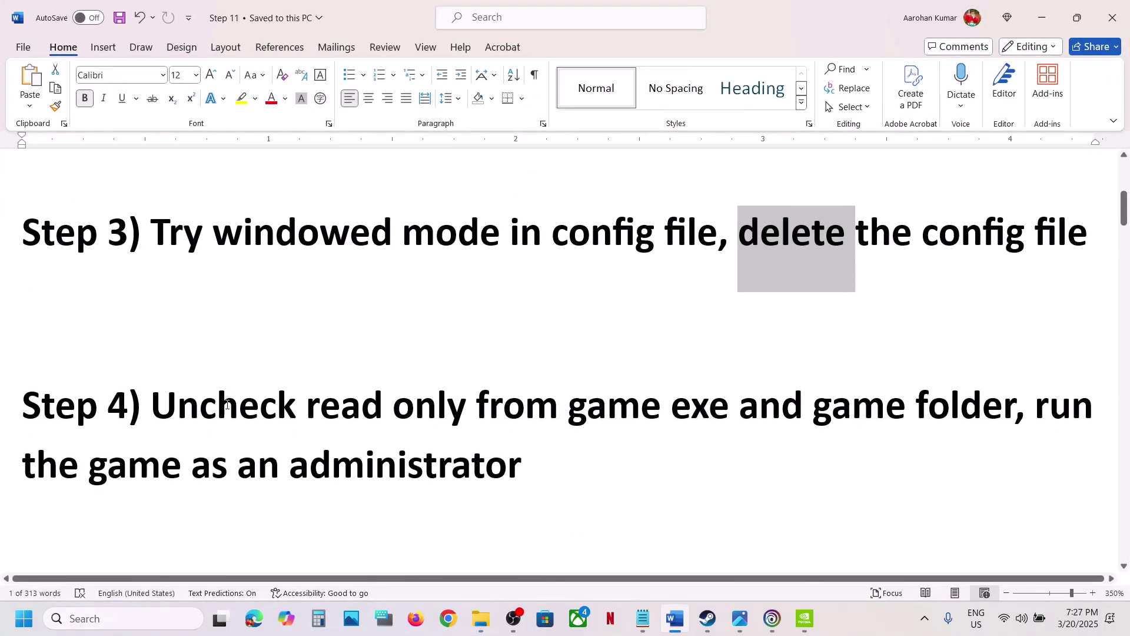
left_click_drag(163, 405, 913, 416)
Browse the game's local install files from Steam's Manage menu.
left_click(708, 618)
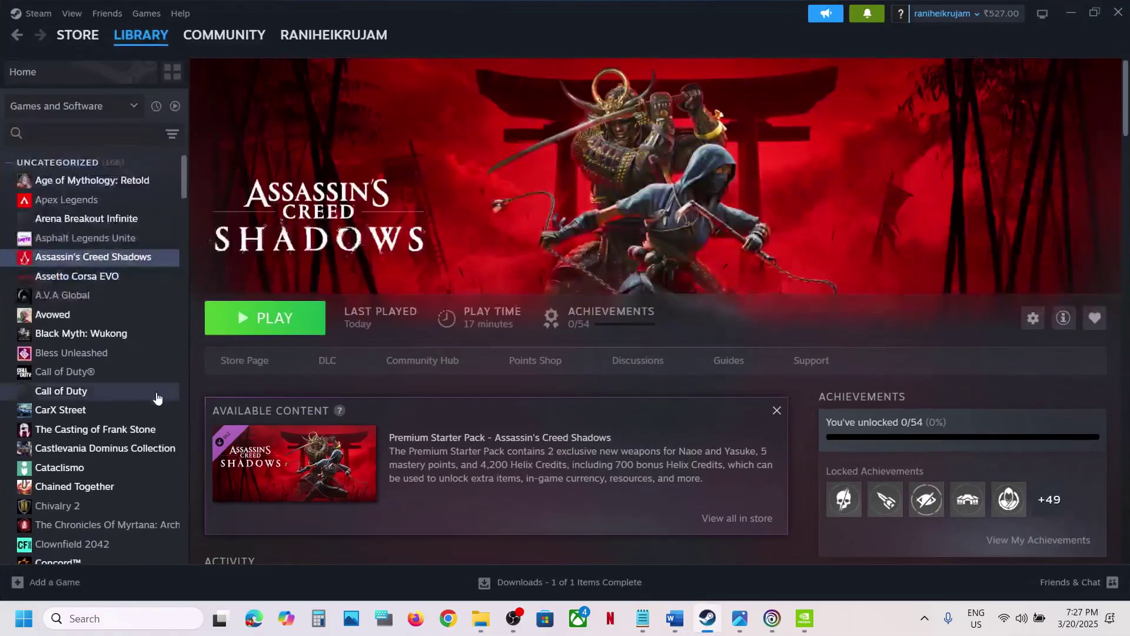
right_click(68, 264)
mouse_move(113, 351)
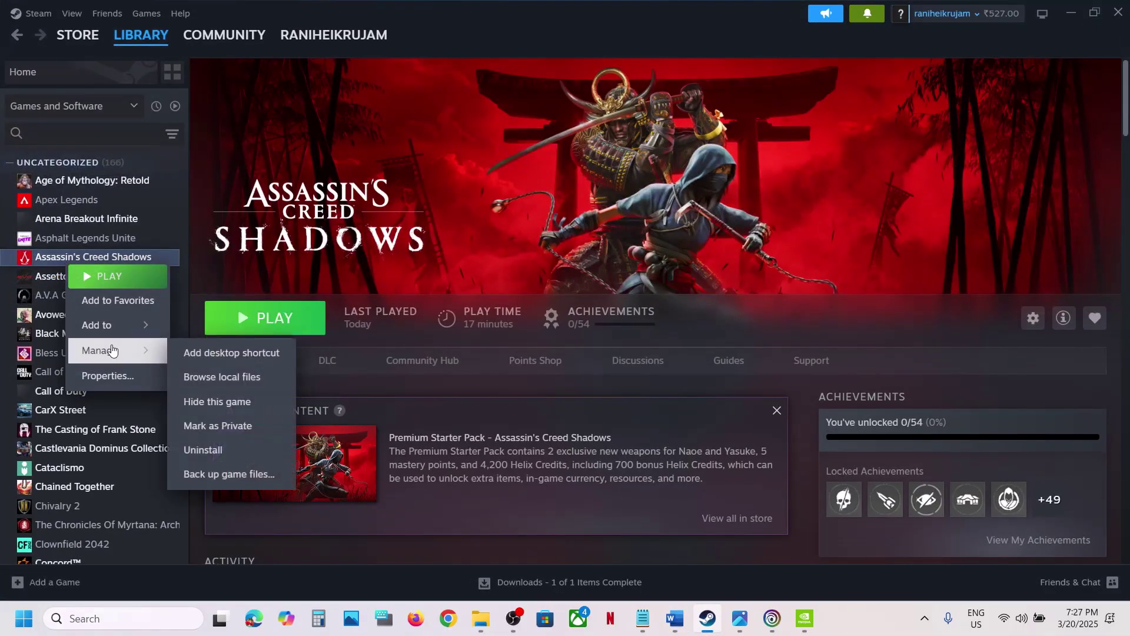
left_click(242, 381)
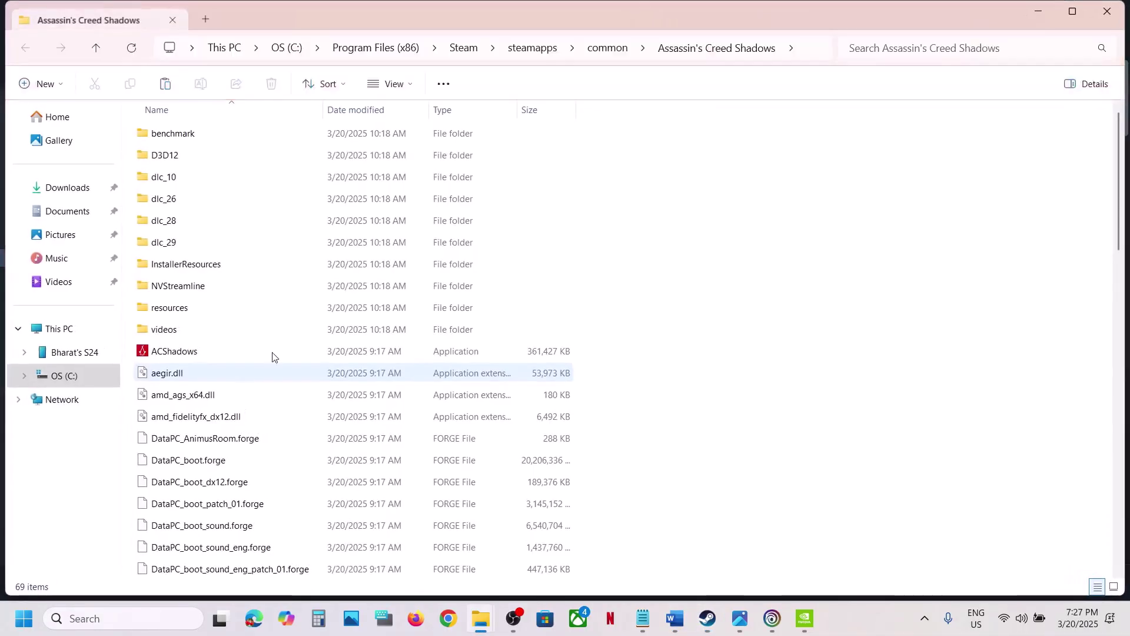
Clear Read-only on the Assassin's Creed Shadows folder, applying to all subfolders and files.
left_click(96, 47)
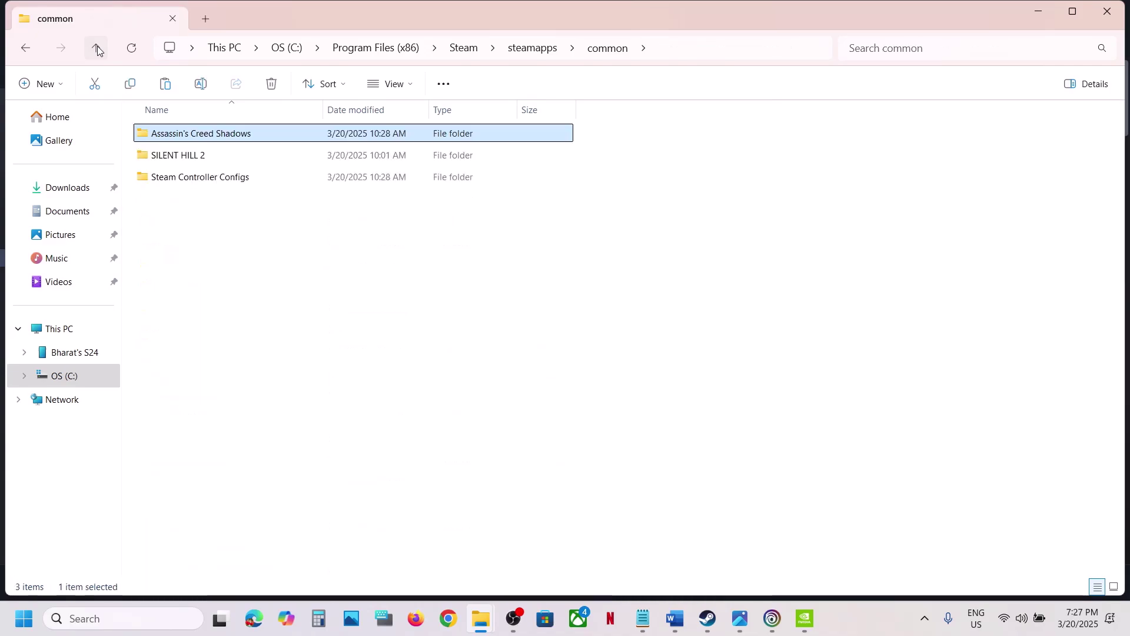
right_click(207, 139)
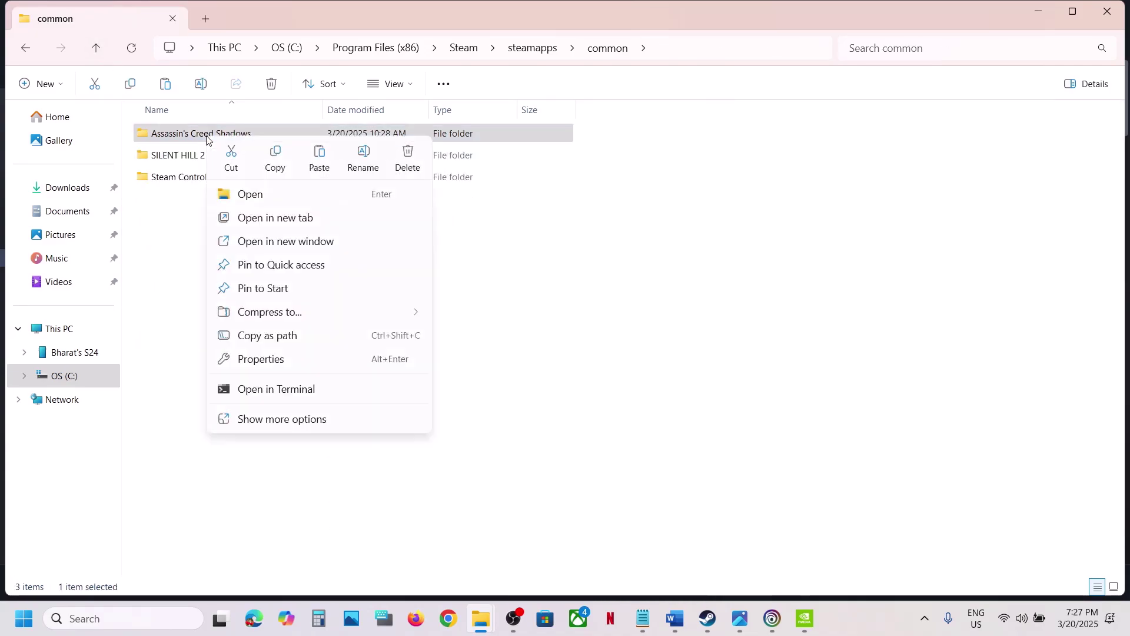
left_click(277, 358)
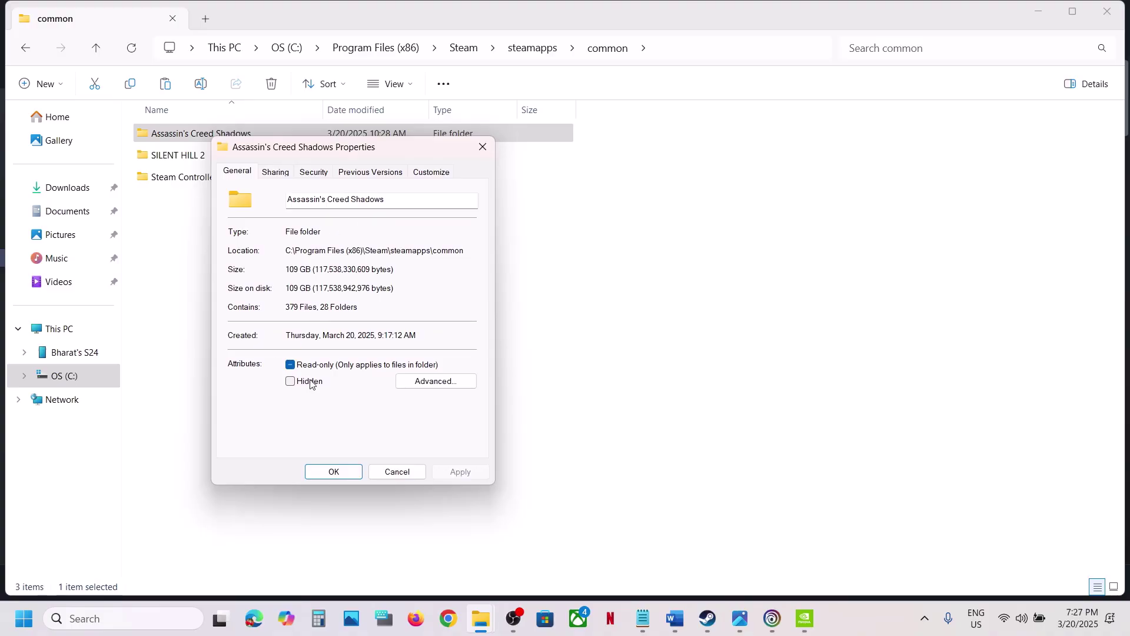
left_click(290, 366)
left_click(461, 472)
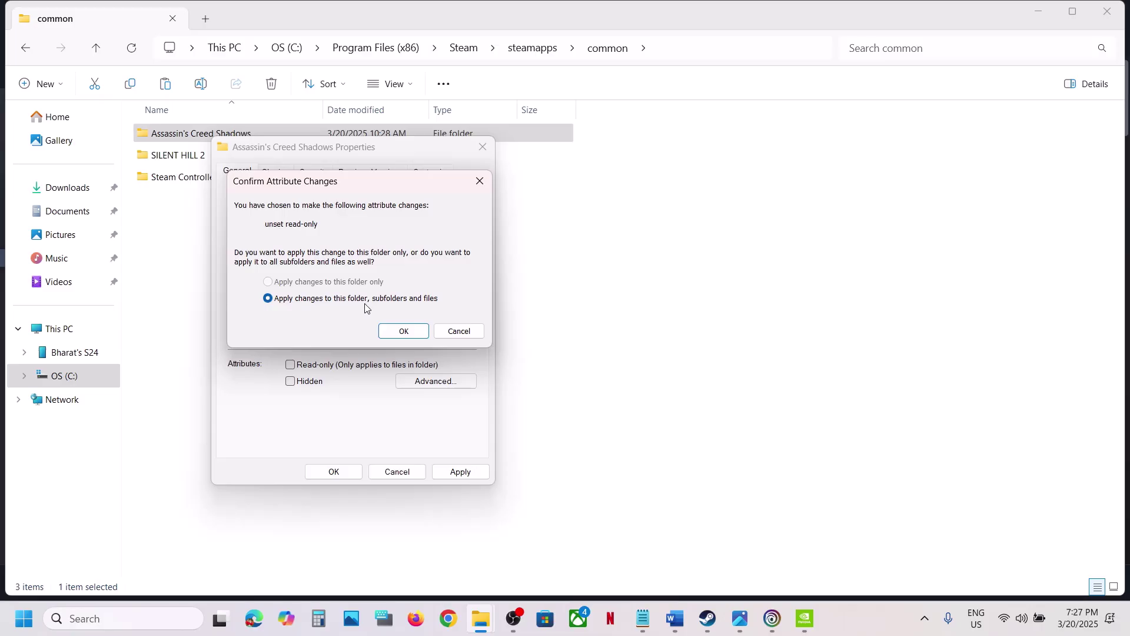
left_click(411, 334)
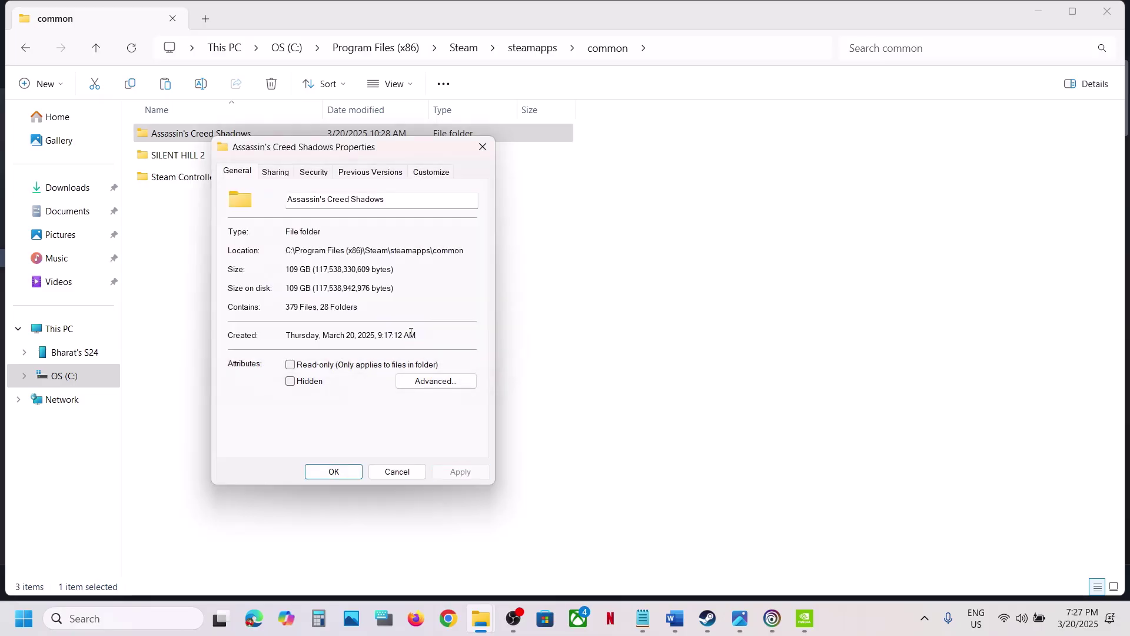
left_click(347, 473)
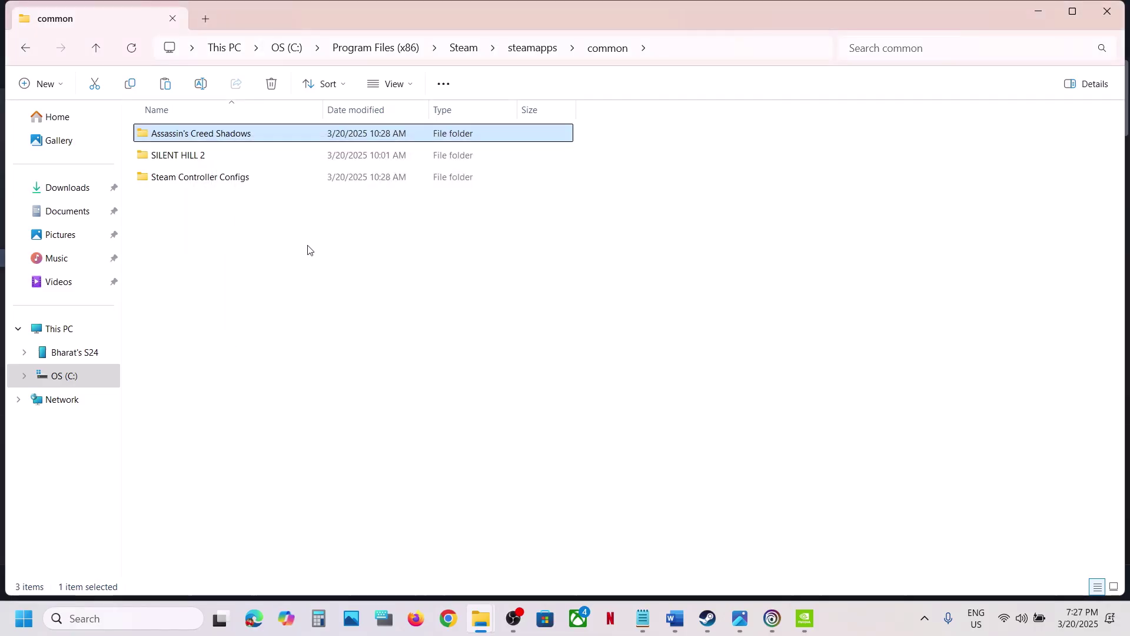
Open the install folder and view the ACShadows executable's properties, leaving them unchanged.
double_click(218, 144)
right_click(230, 356)
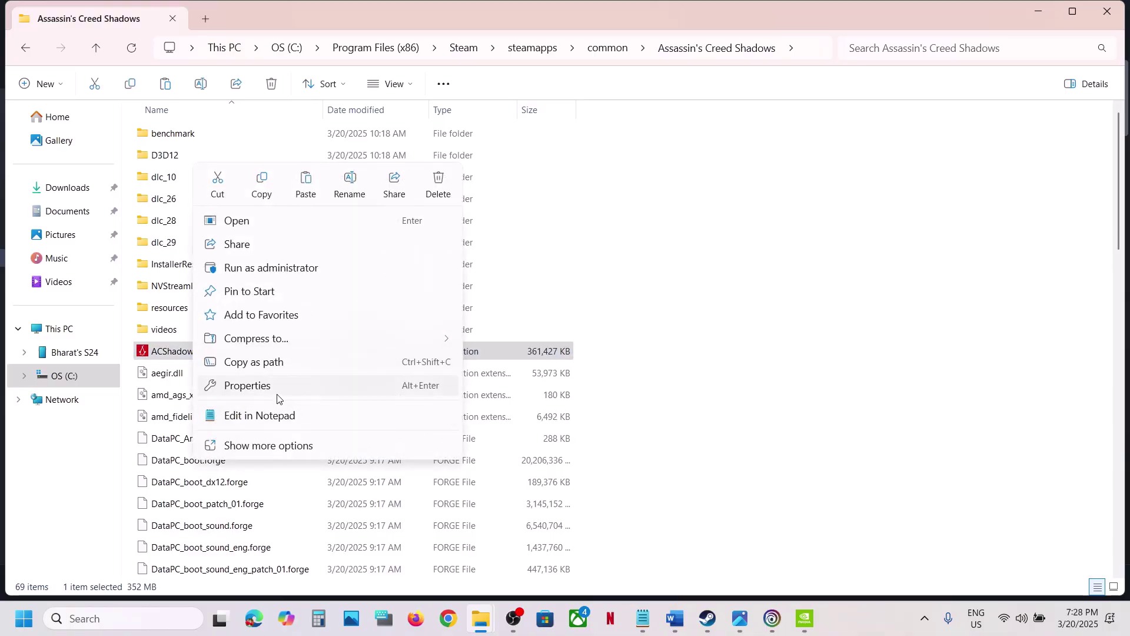
left_click(276, 388)
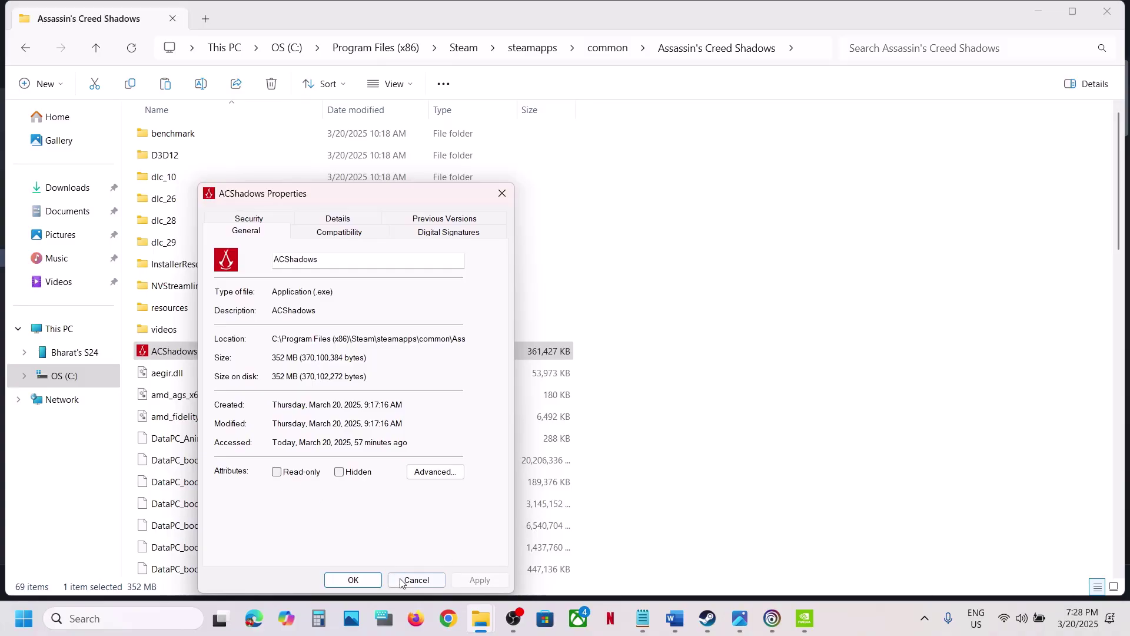
left_click(366, 581)
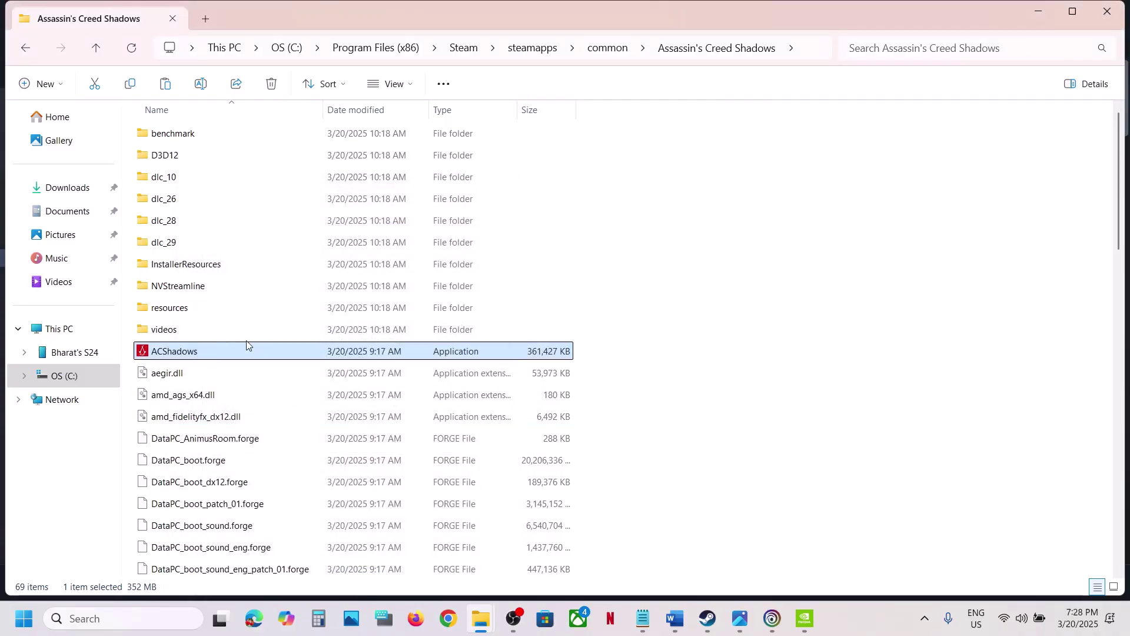
Tick 'Run this program as an administrator' on ACShadows.exe's Compatibility tab and apply.
right_click(224, 357)
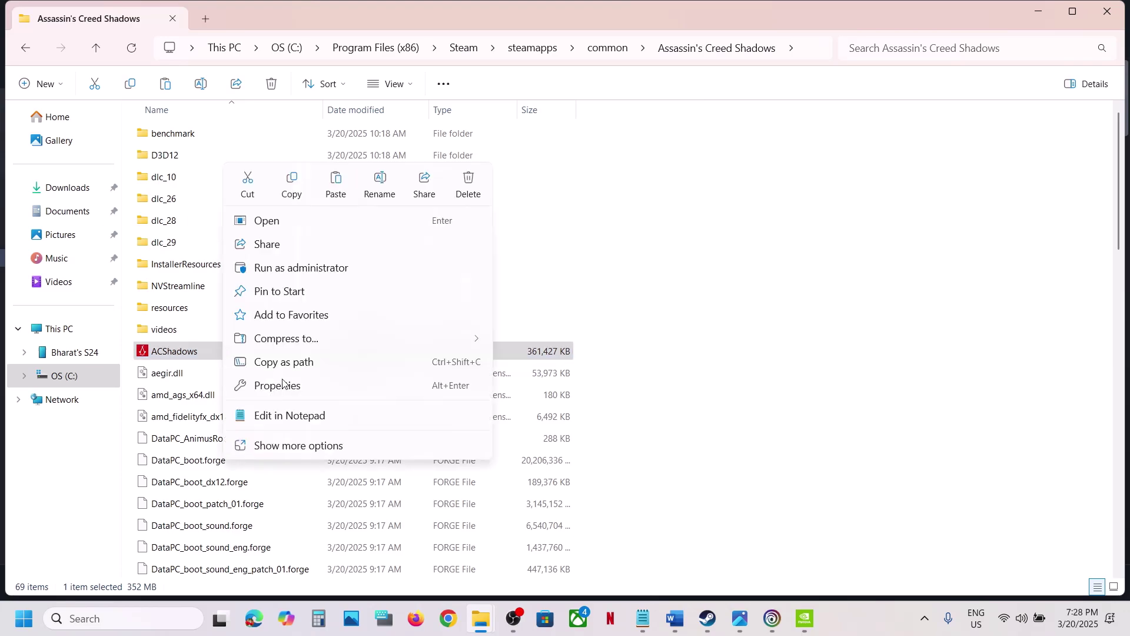
left_click(289, 388)
left_click(387, 222)
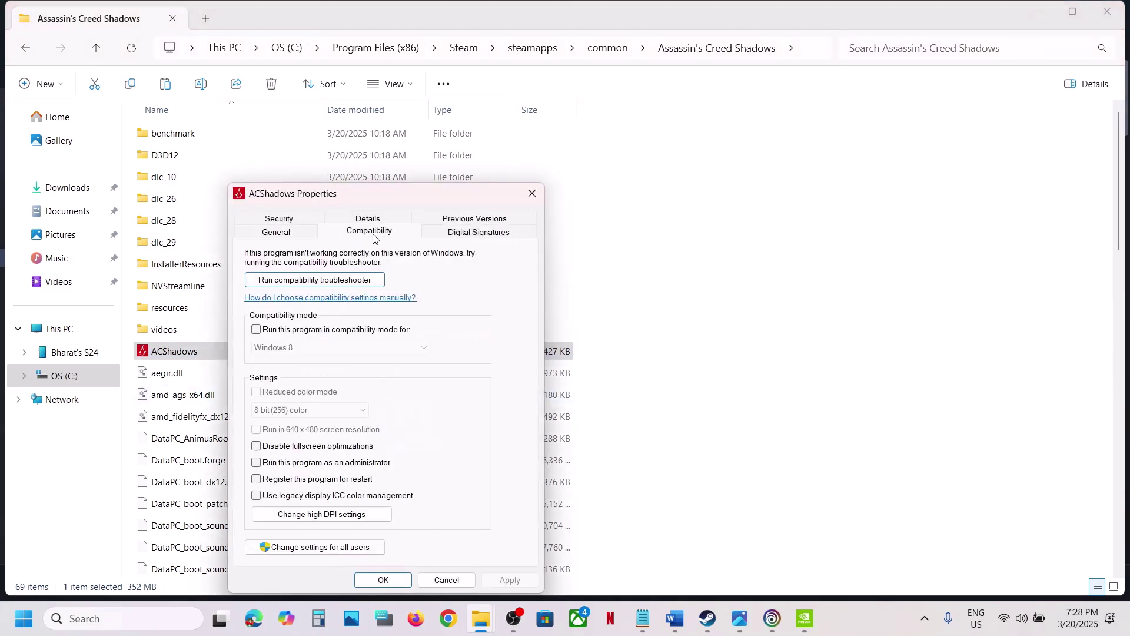
left_click(257, 463)
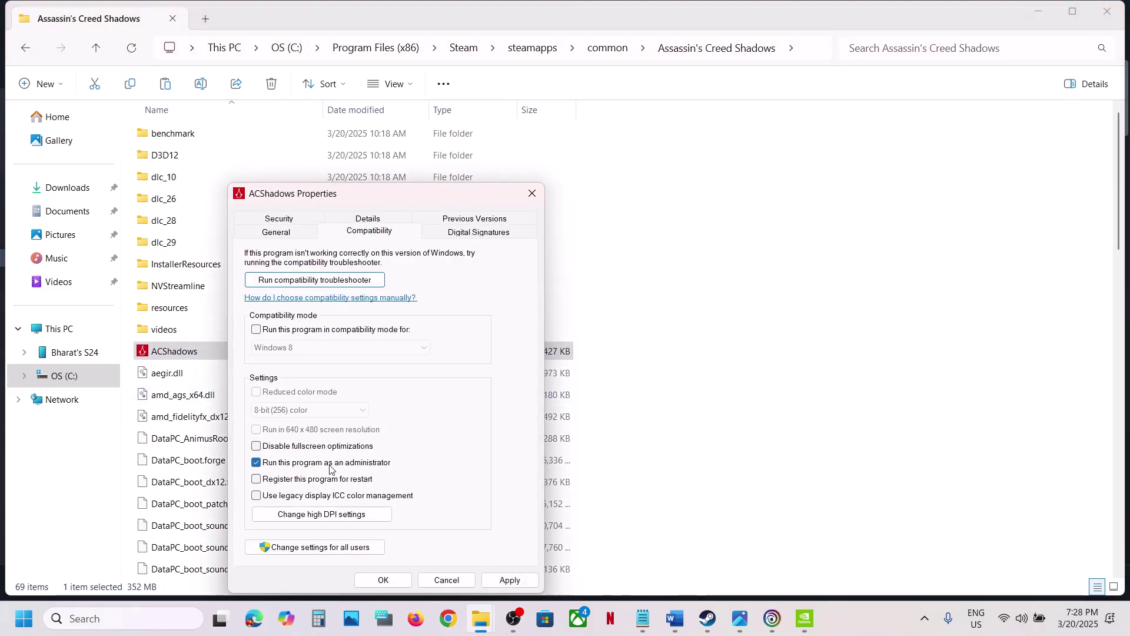
left_click(502, 582)
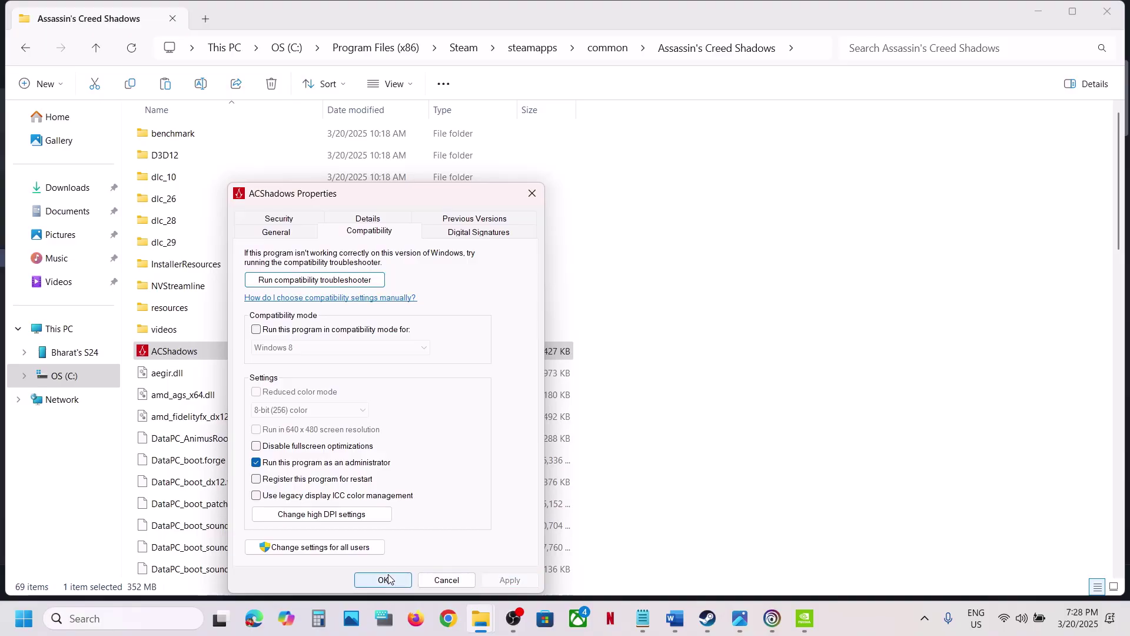
left_click(379, 580)
left_click(675, 618)
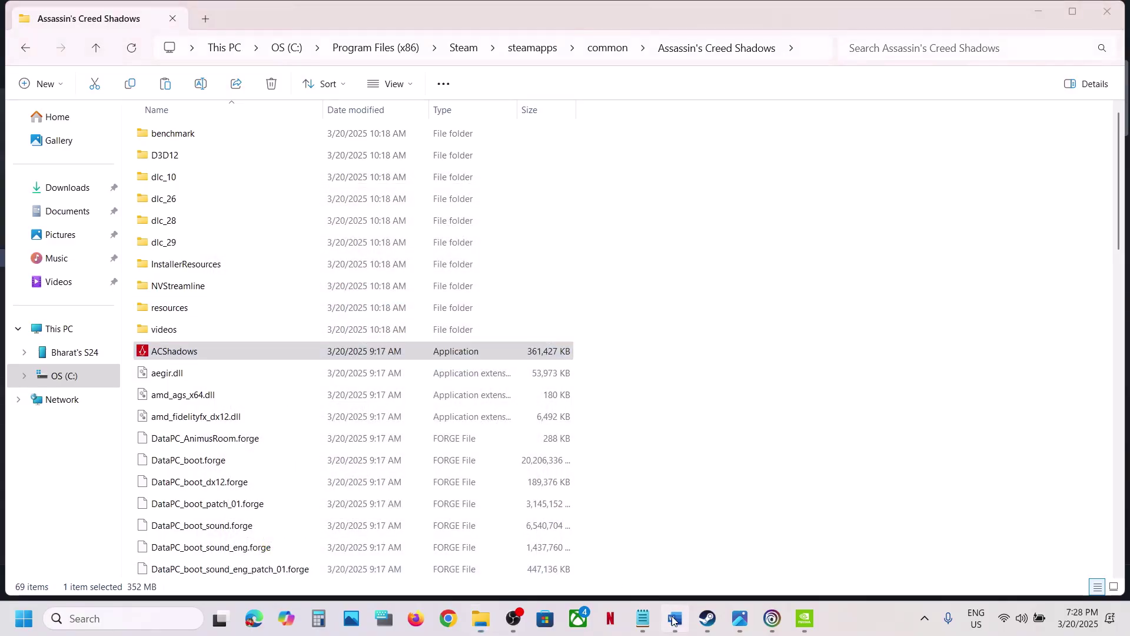
scroll(529, 509, "down", 5)
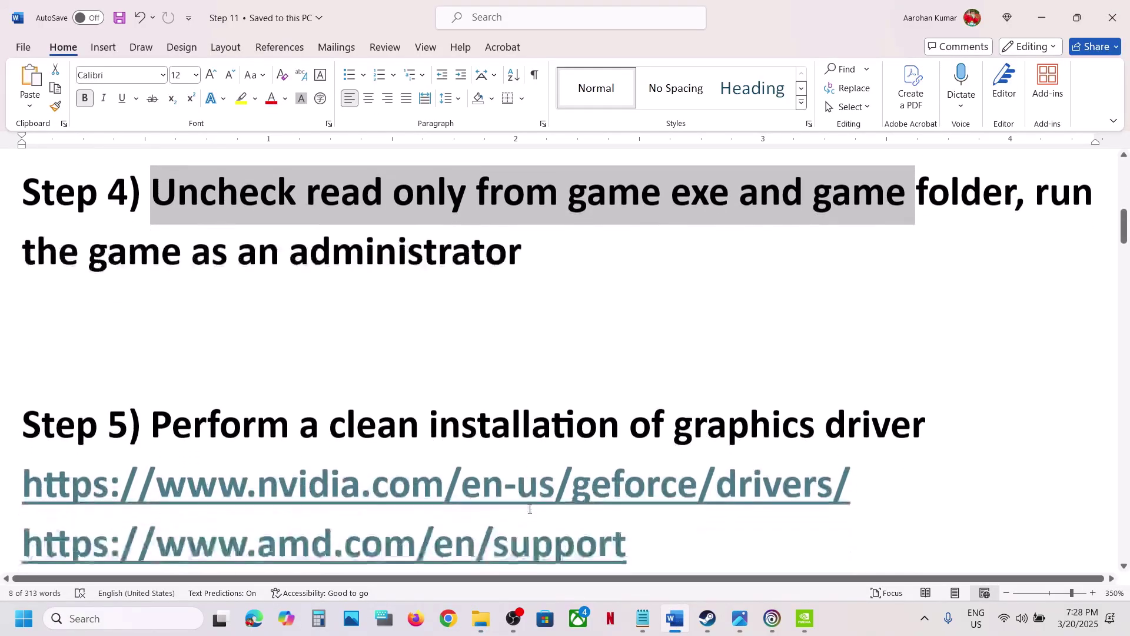
left_click_drag(171, 328, 888, 345)
left_click_drag(221, 400, 661, 400)
left_click_drag(188, 454, 383, 463)
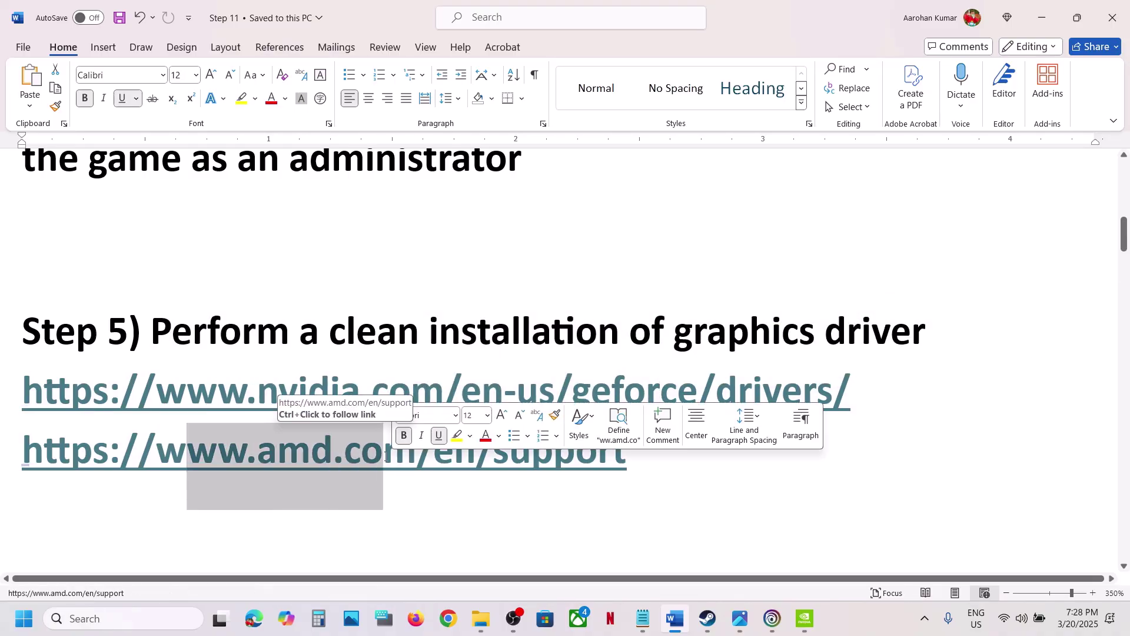
left_click_drag(219, 401, 591, 401)
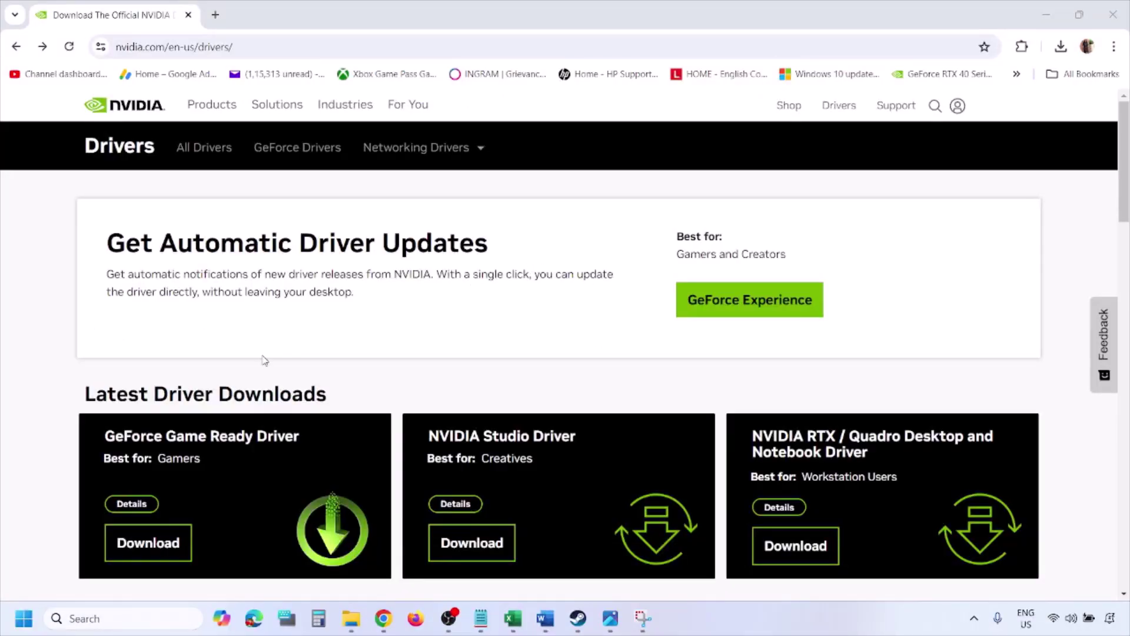
Run the NVIDIA driver search for the RTX 3050 Laptop GPU on Windows 11, then view 1.png.
scroll(265, 360, "down", 8)
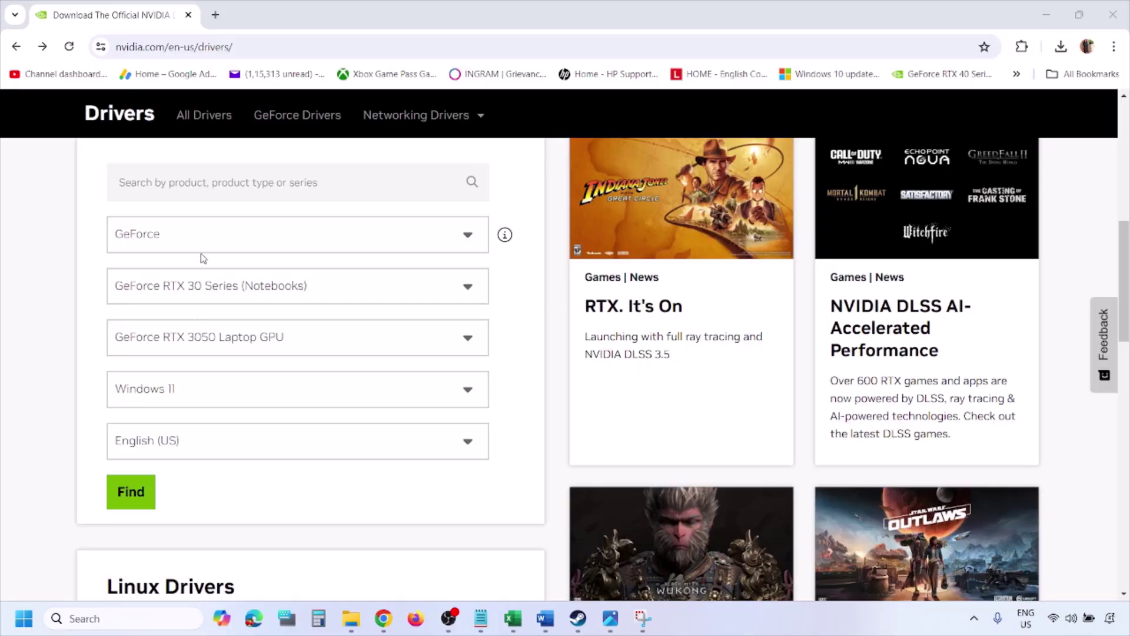
left_click(188, 394)
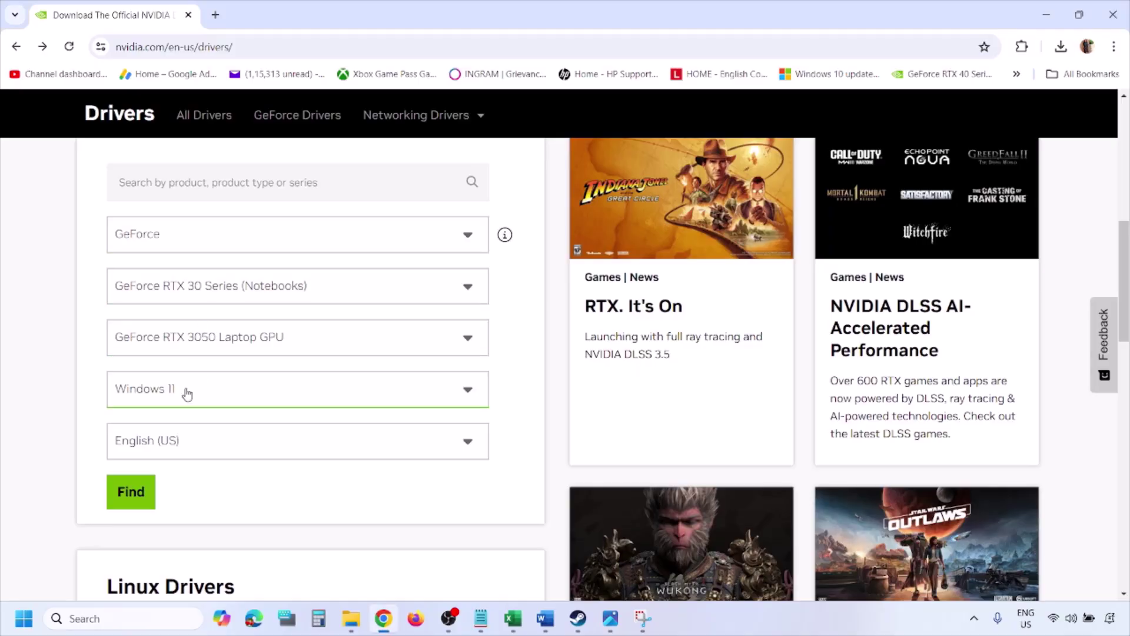
left_click(187, 394)
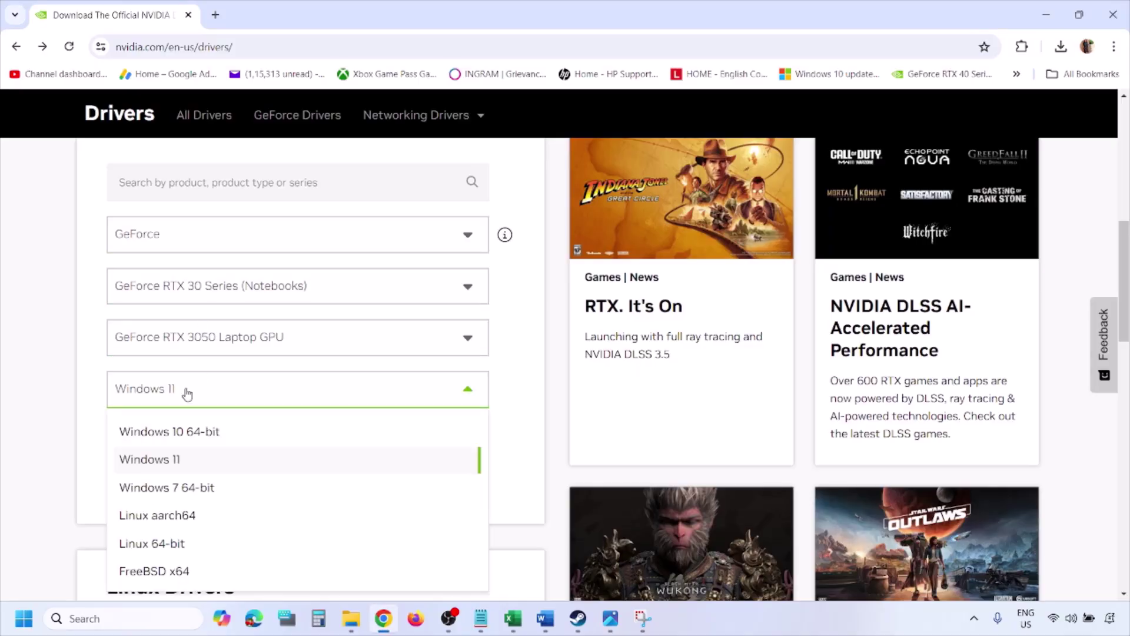
left_click(165, 462)
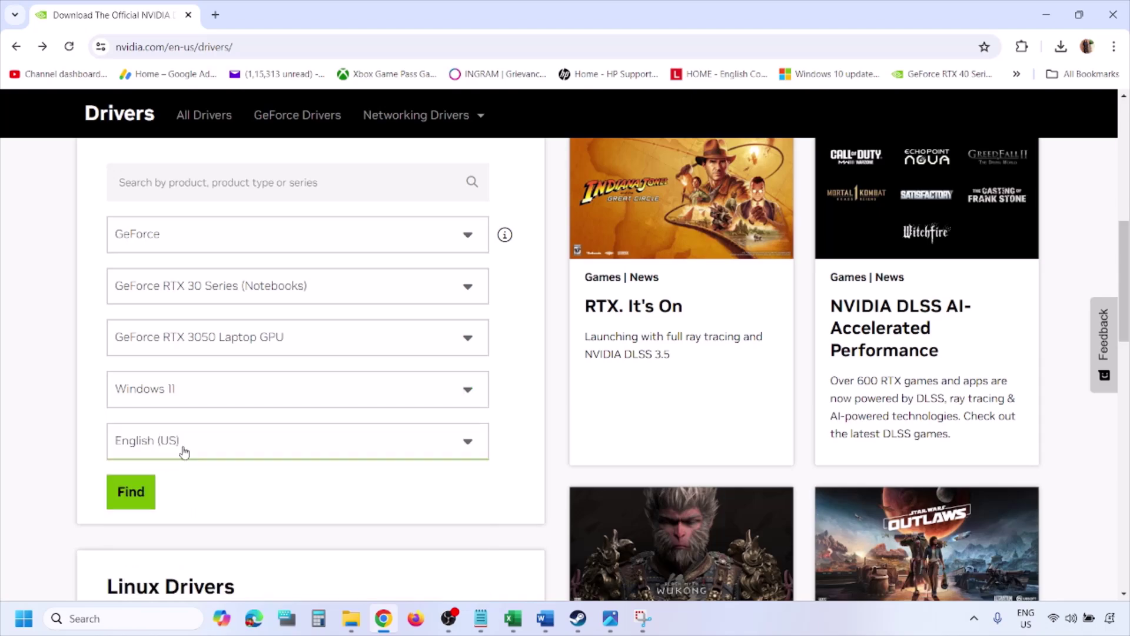
left_click(135, 496)
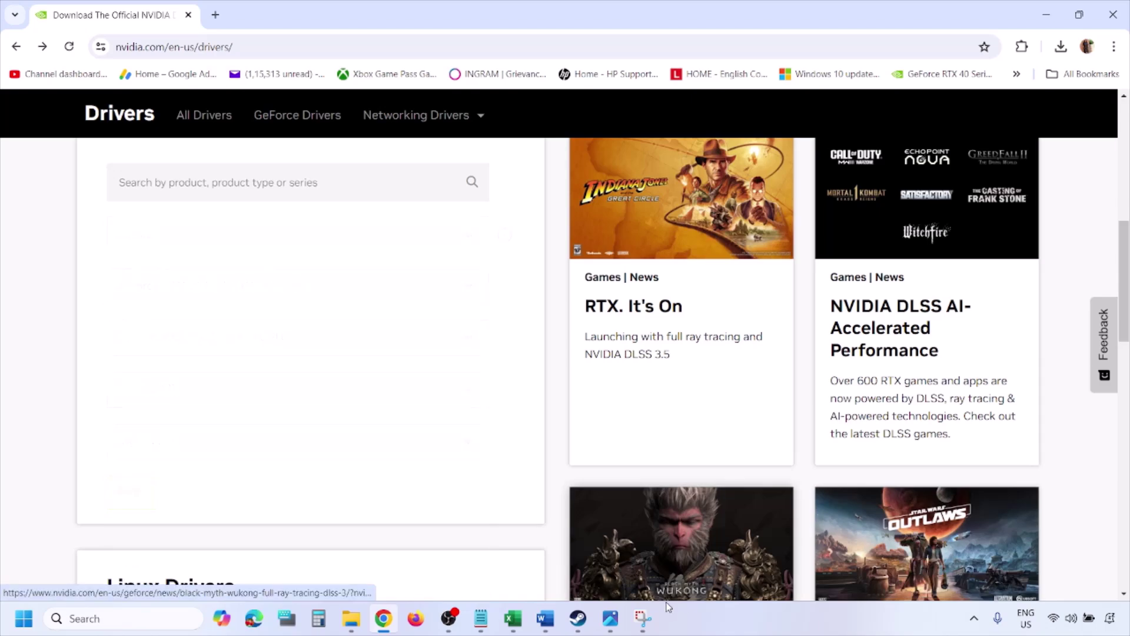
left_click(613, 627)
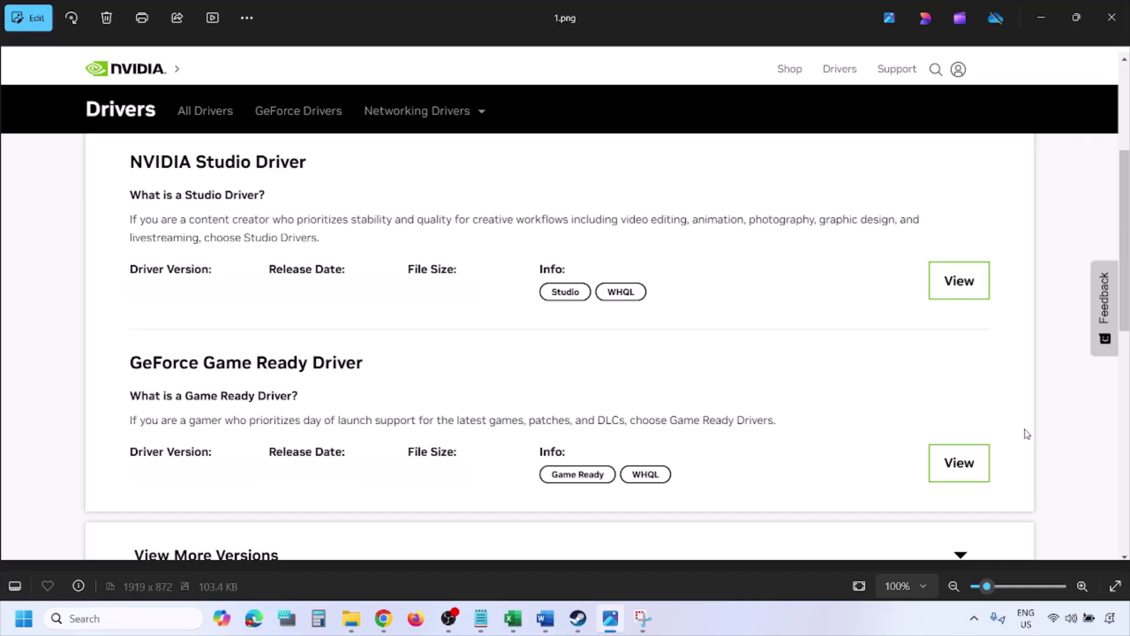
Page from 1.png to 5.png's custom installation options, then bring up the Start menu power choices.
key("Right")
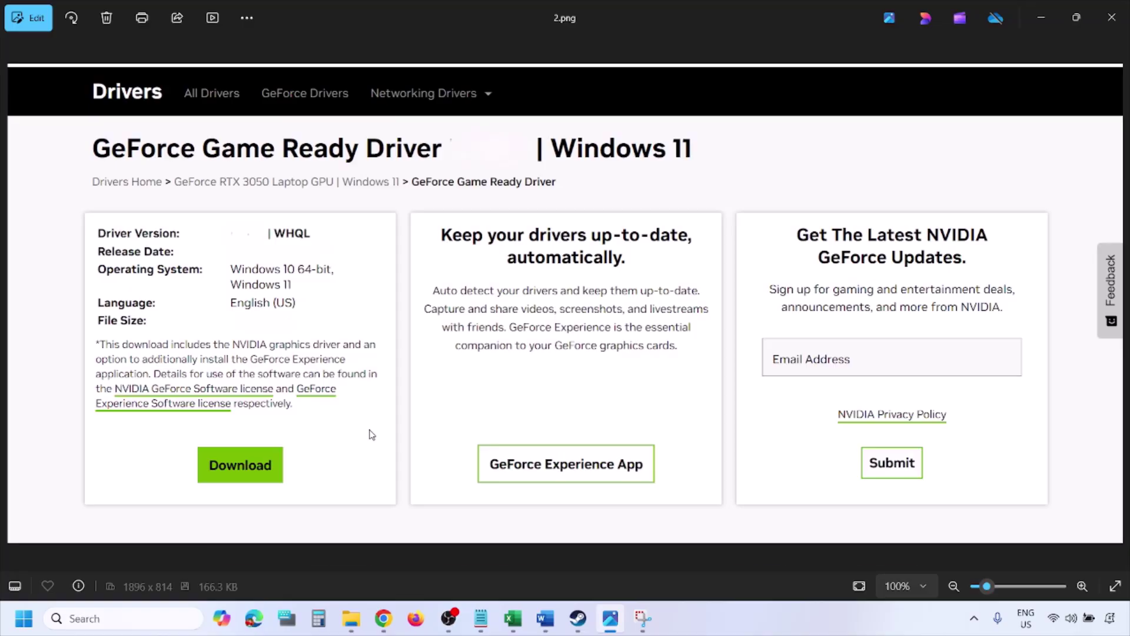
key("Right")
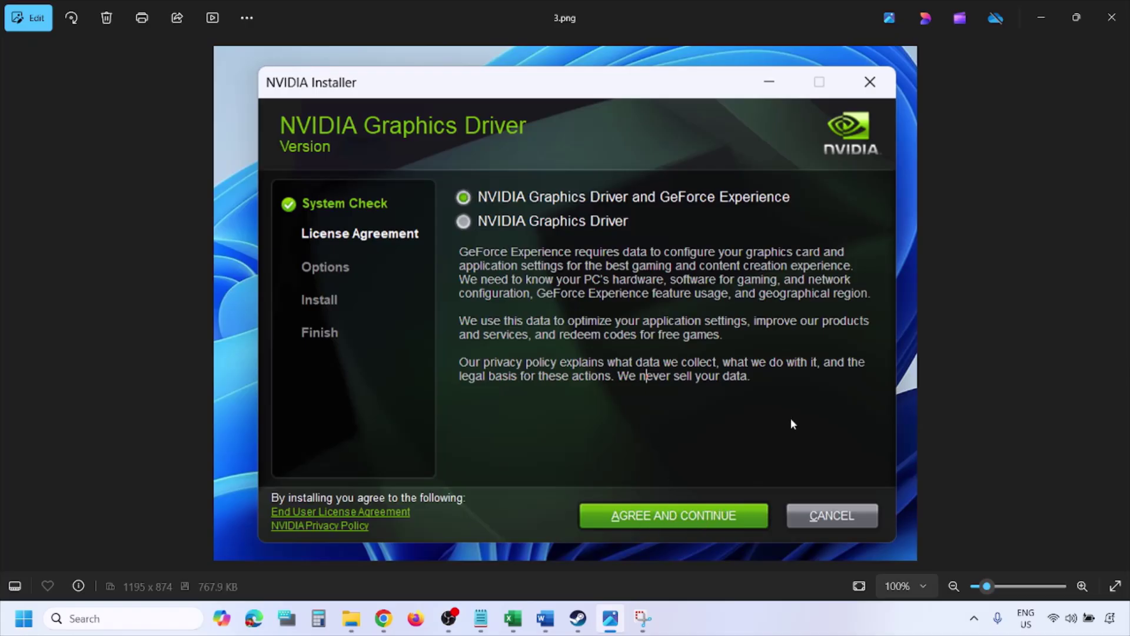
key("Right")
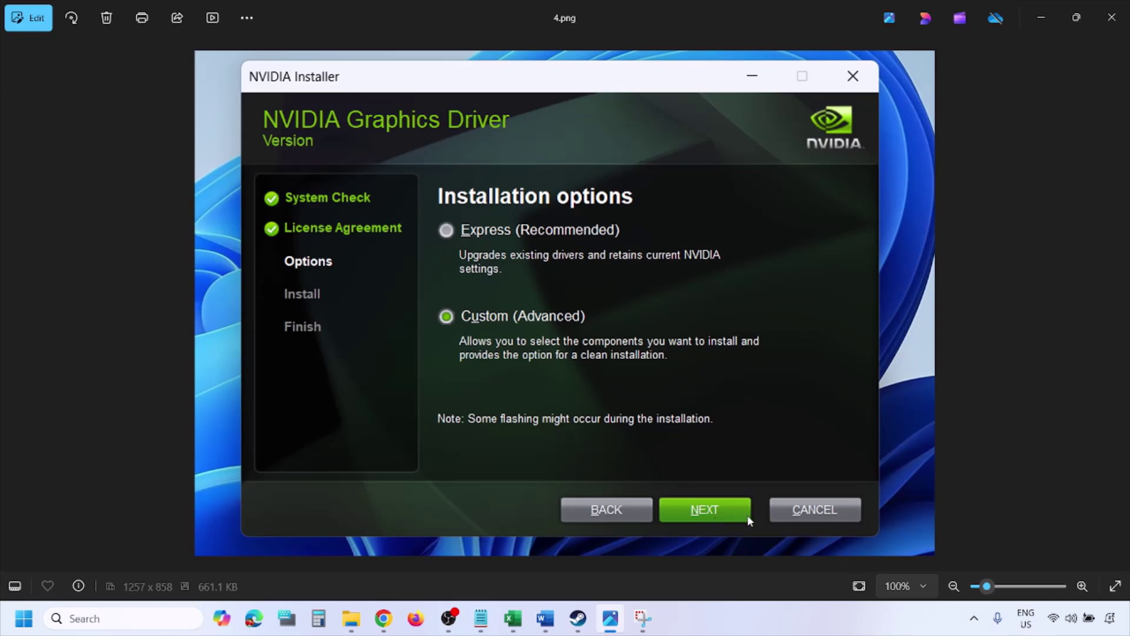
key("Right")
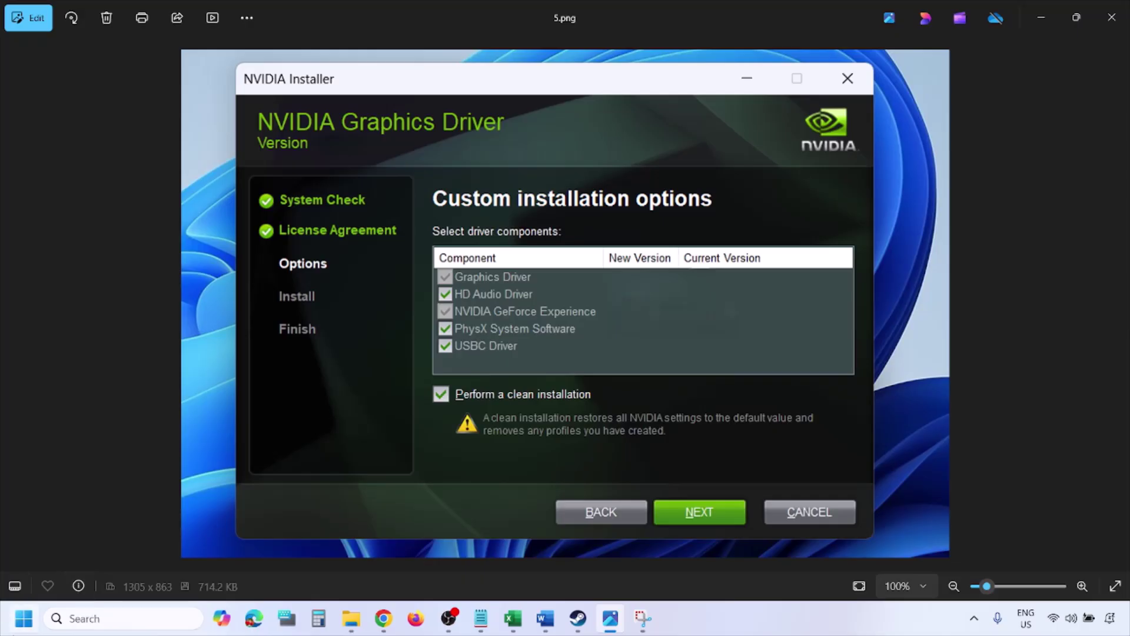
left_click(23, 618)
left_click(427, 567)
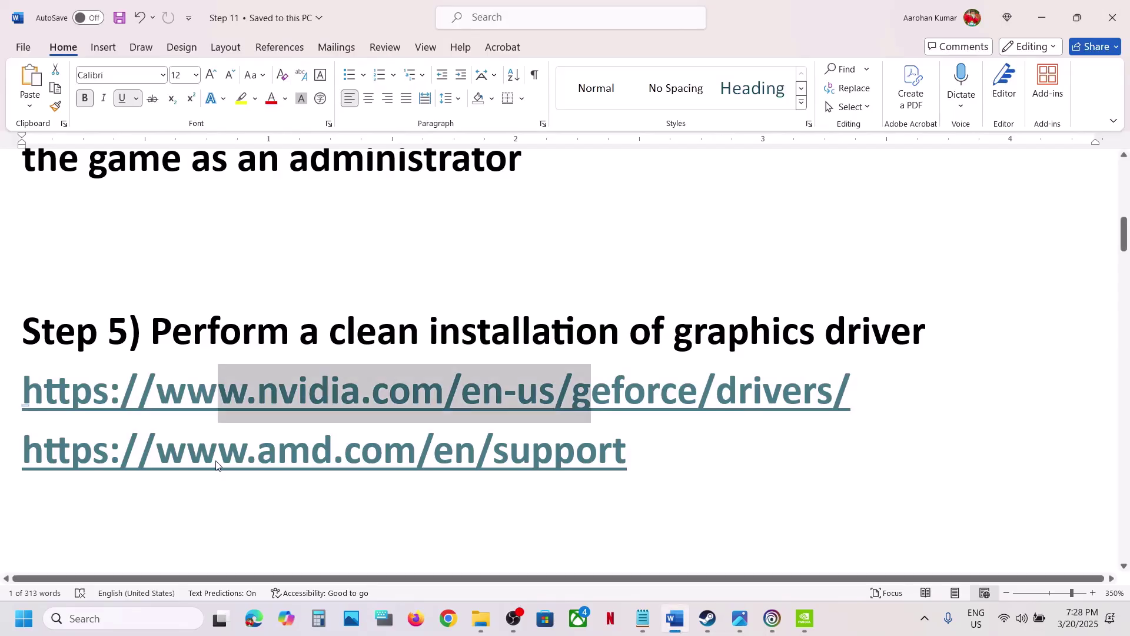
Select the AMD support link in Step 5, then select 'graphics' in Step 6.
left_click_drag(139, 462, 579, 462)
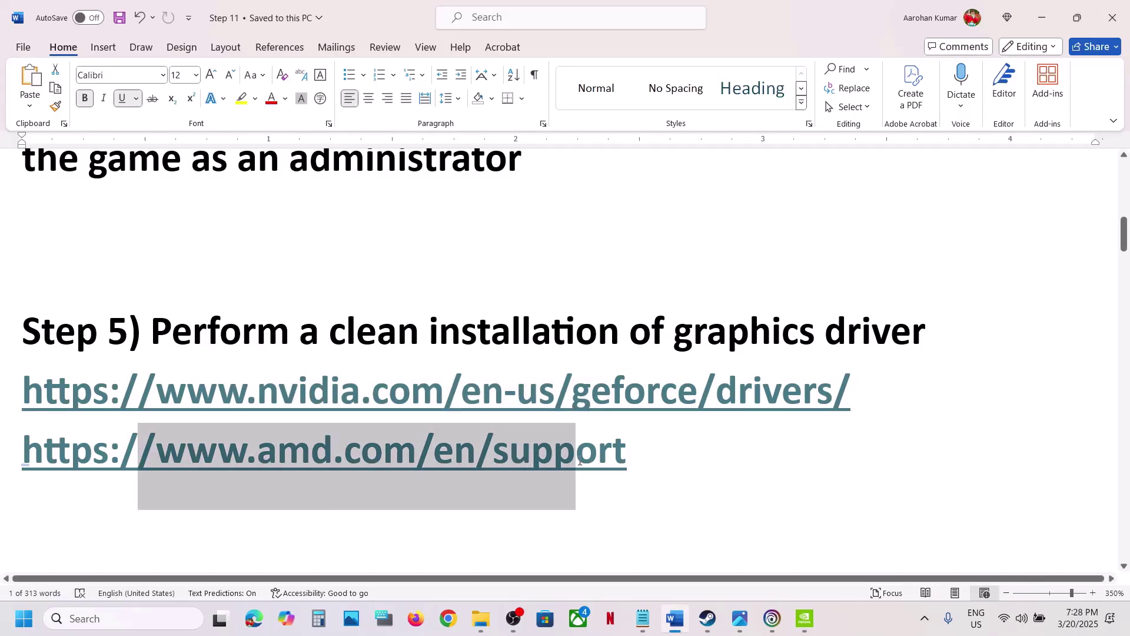
left_click_drag(645, 455, 57, 461)
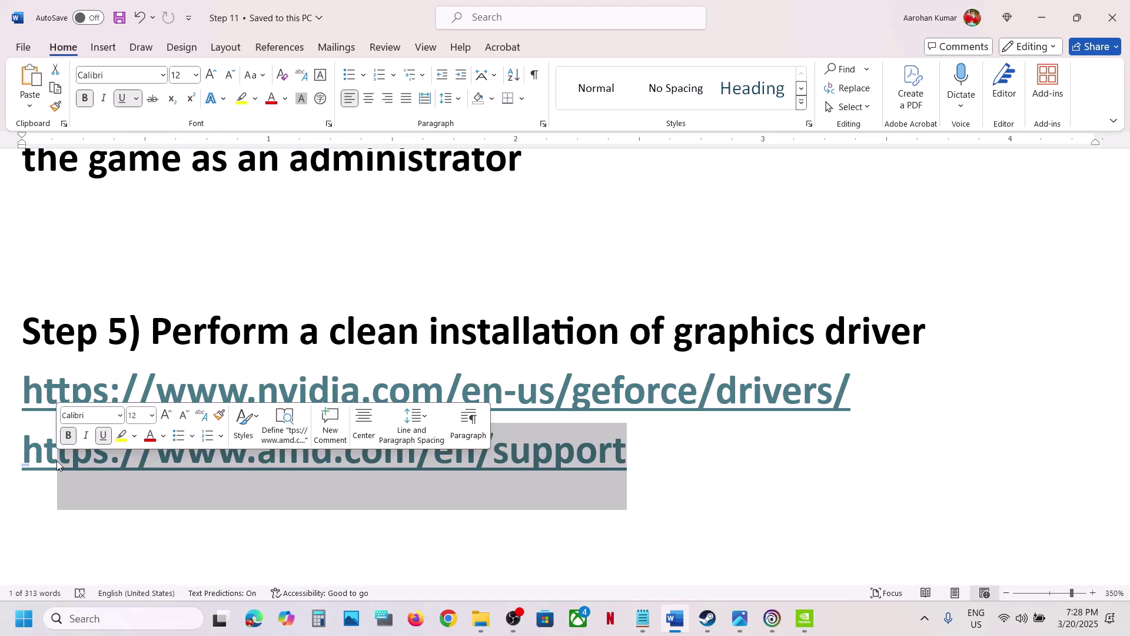
scroll(58, 461, "down", 3)
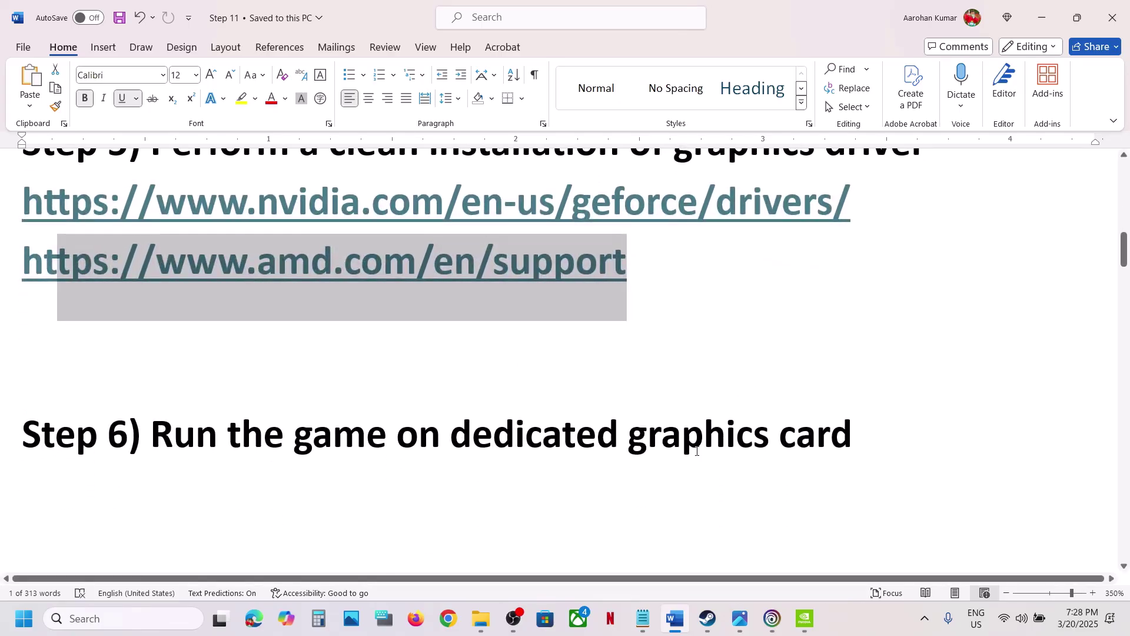
double_click(696, 451)
key("ctrl+c")
left_click(120, 623)
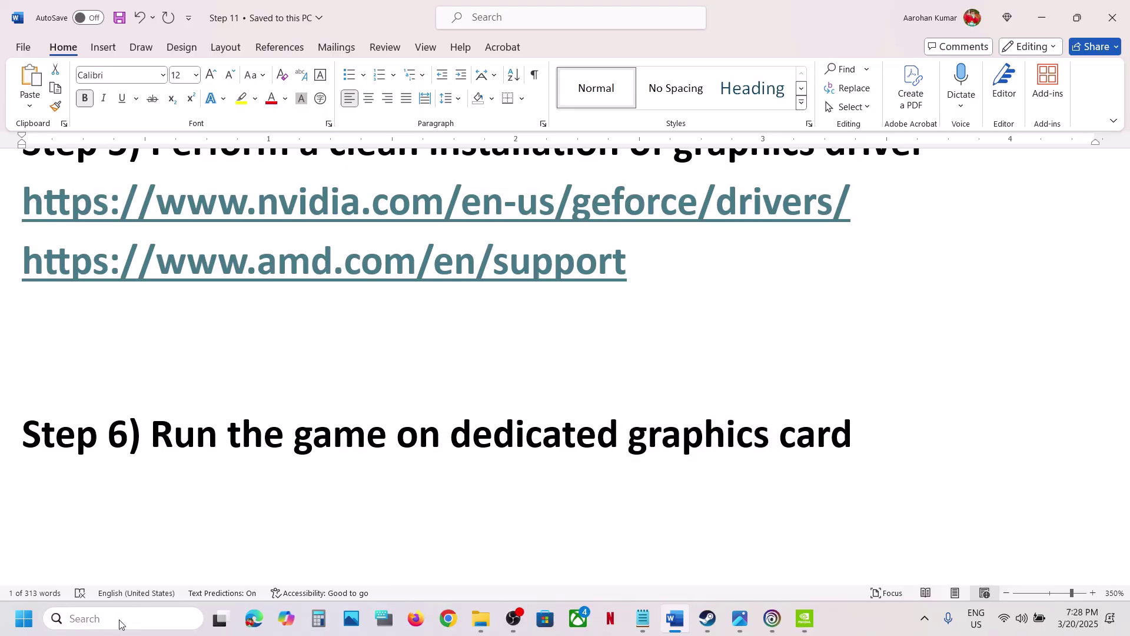
Search Windows for 'graphics', open Graphics settings and start adding a desktop app.
key("ctrl+v")
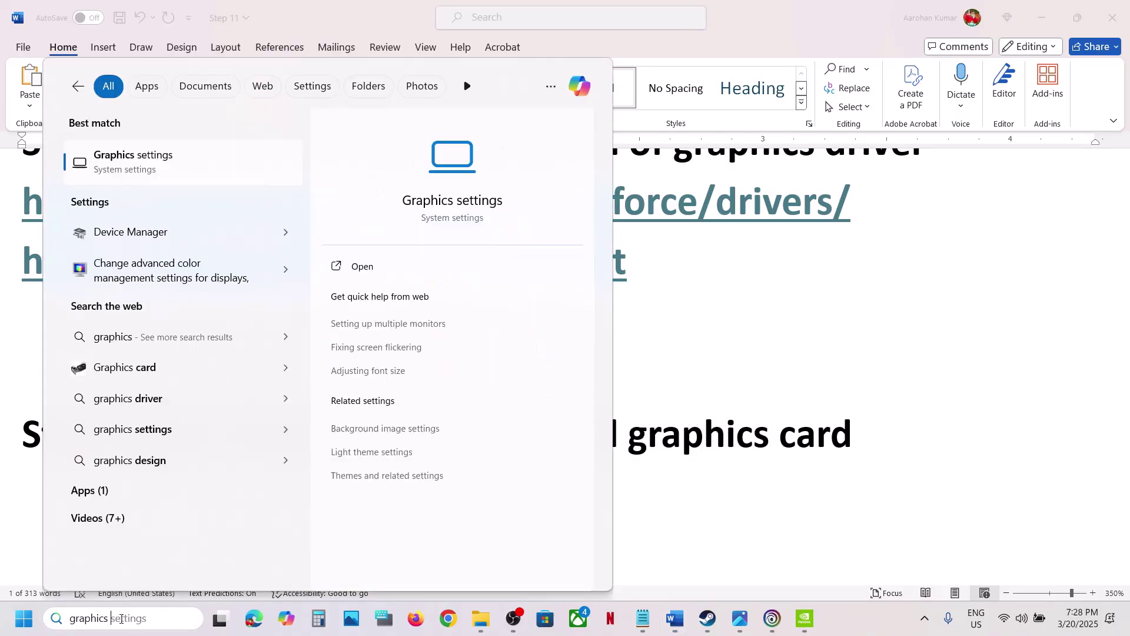
left_click(139, 158)
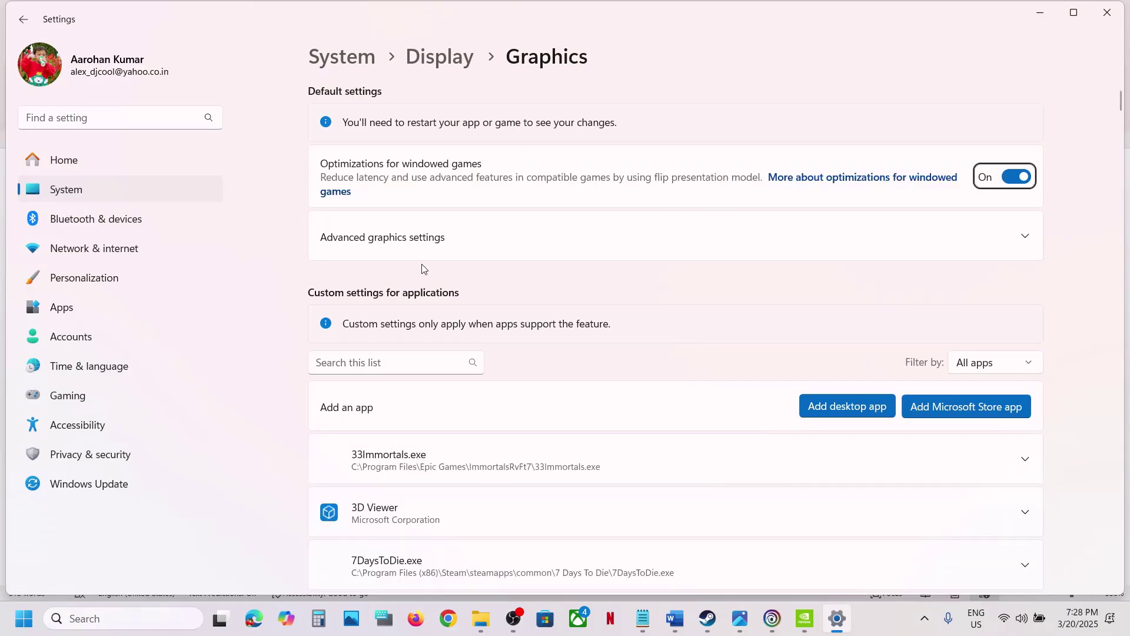
left_click(848, 417)
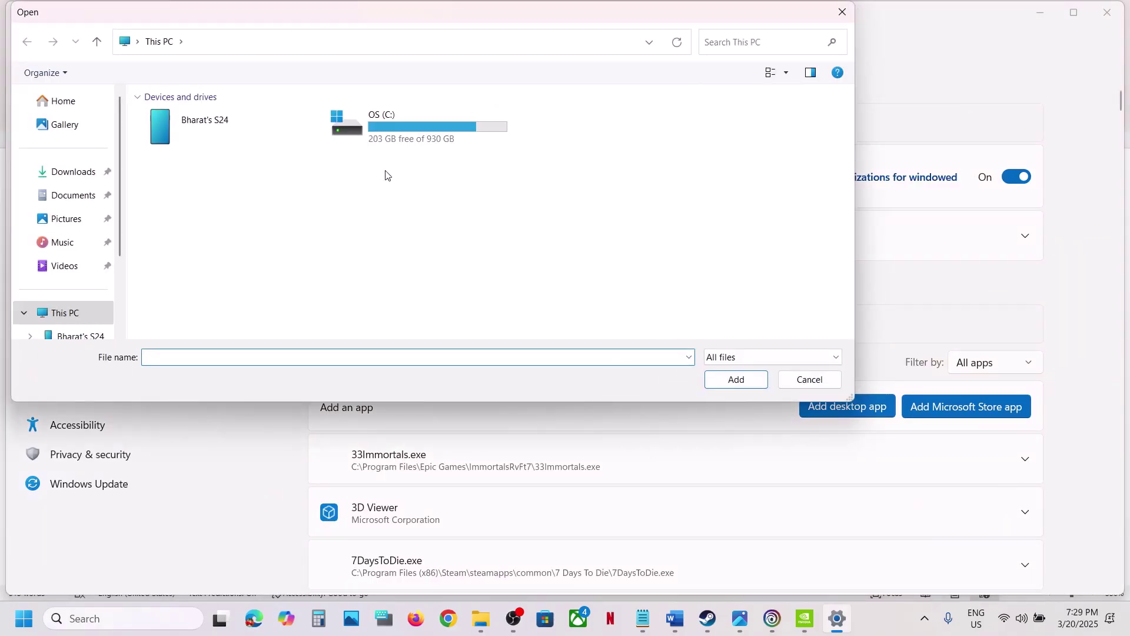
Browse the file picker to C:\Program Files (x86)\Steam.
double_click(415, 141)
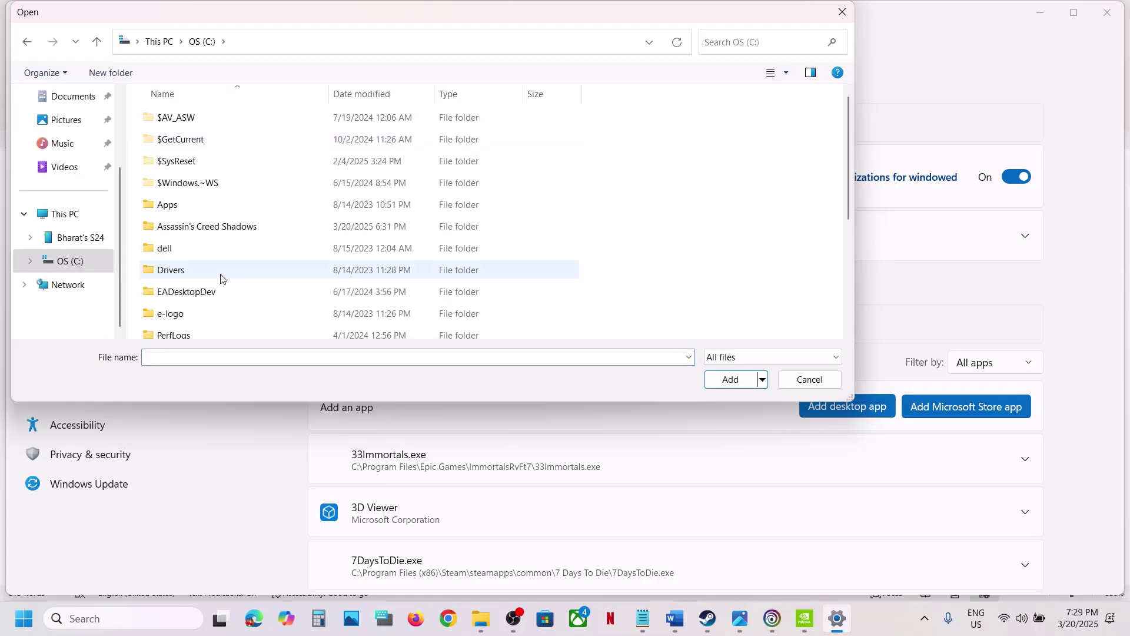
scroll(219, 277, "down", 3)
double_click(195, 178)
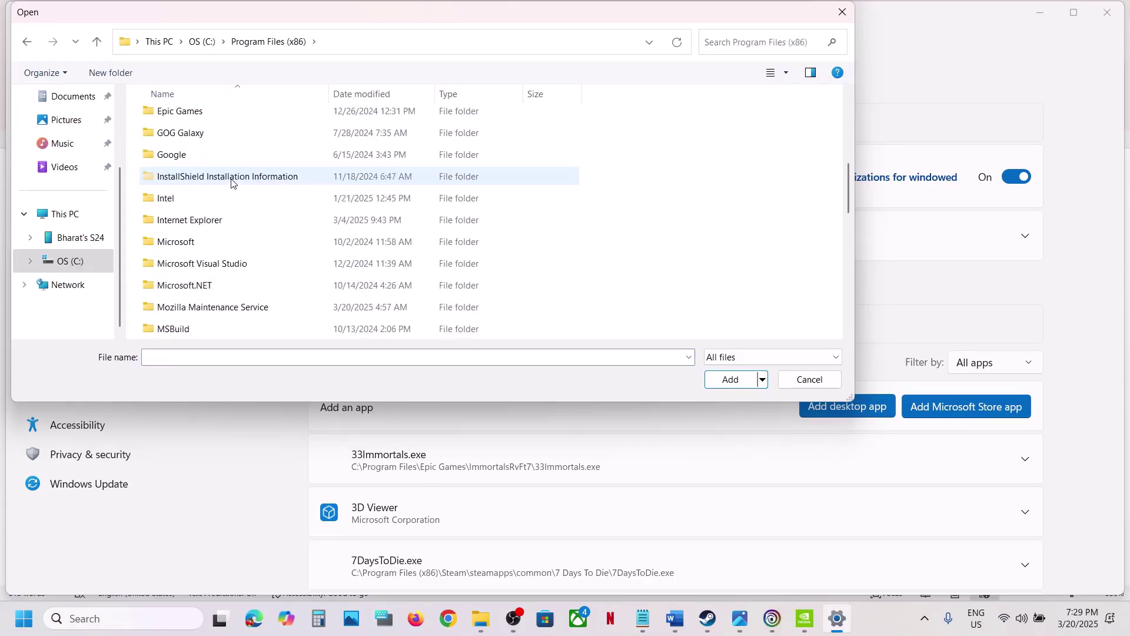
scroll(239, 241, "down", 3)
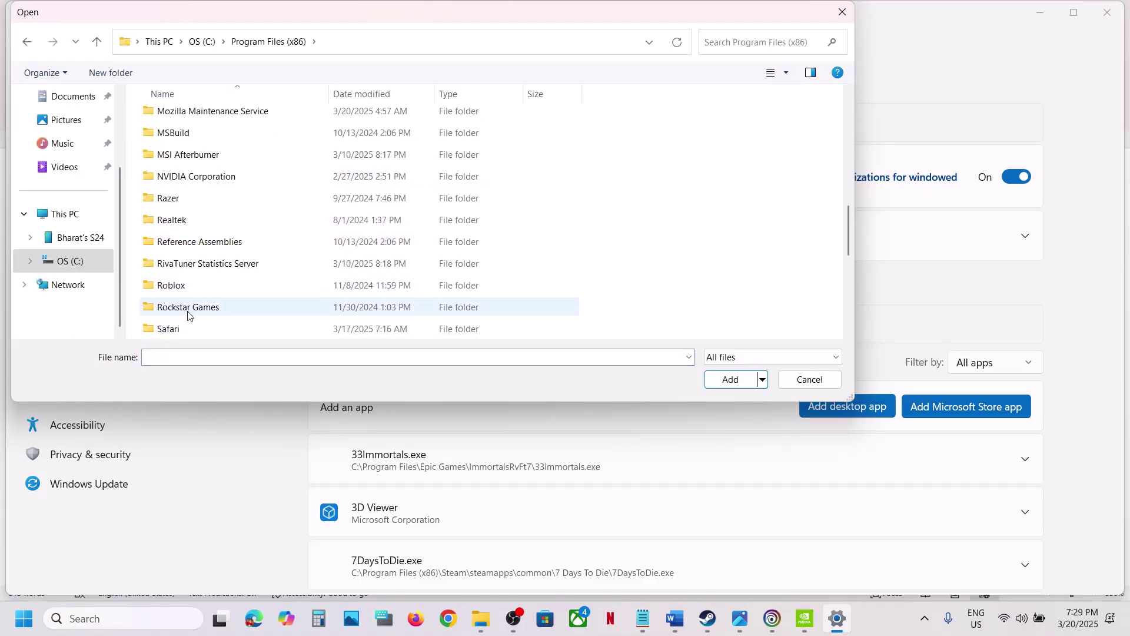
scroll(192, 309, "down", 1)
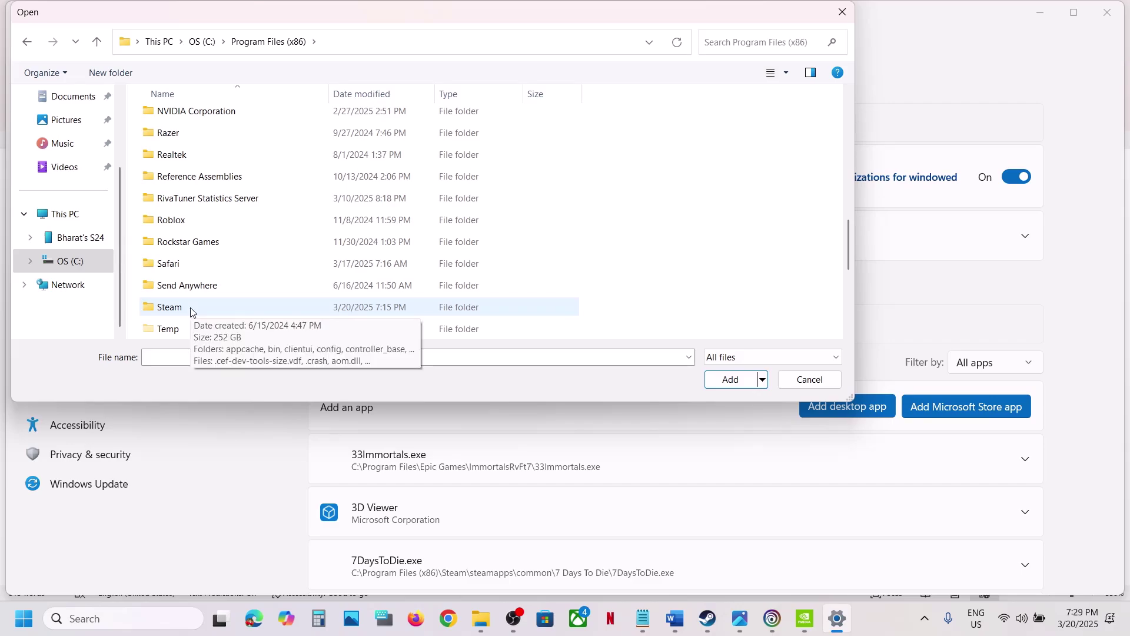
double_click(190, 310)
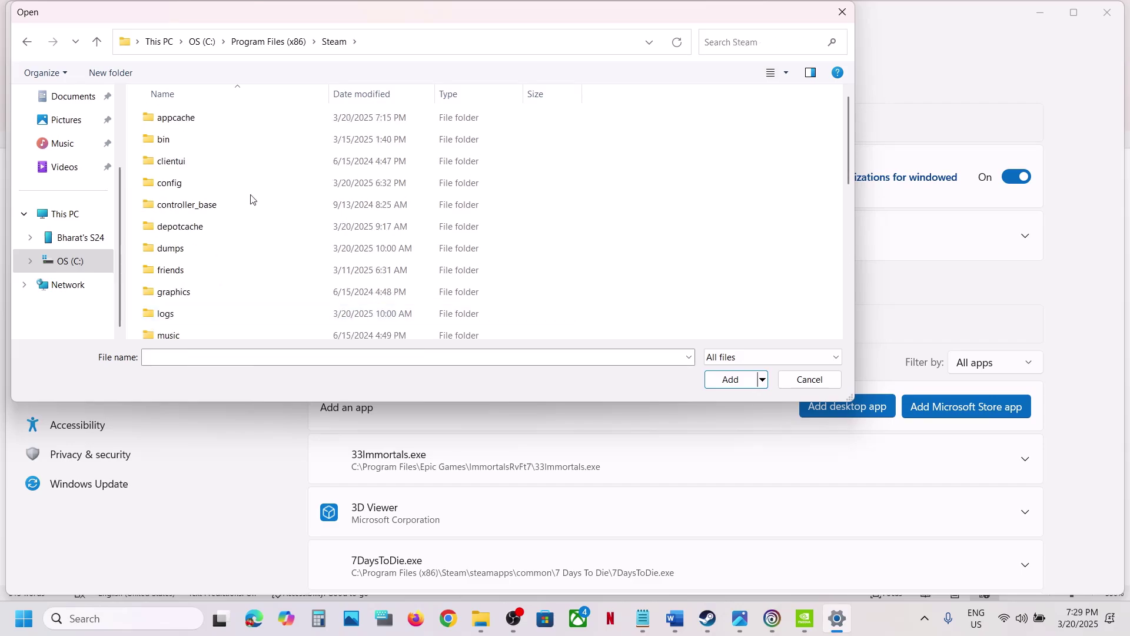
scroll(229, 218, "down", 1)
scroll(229, 218, "down", 2)
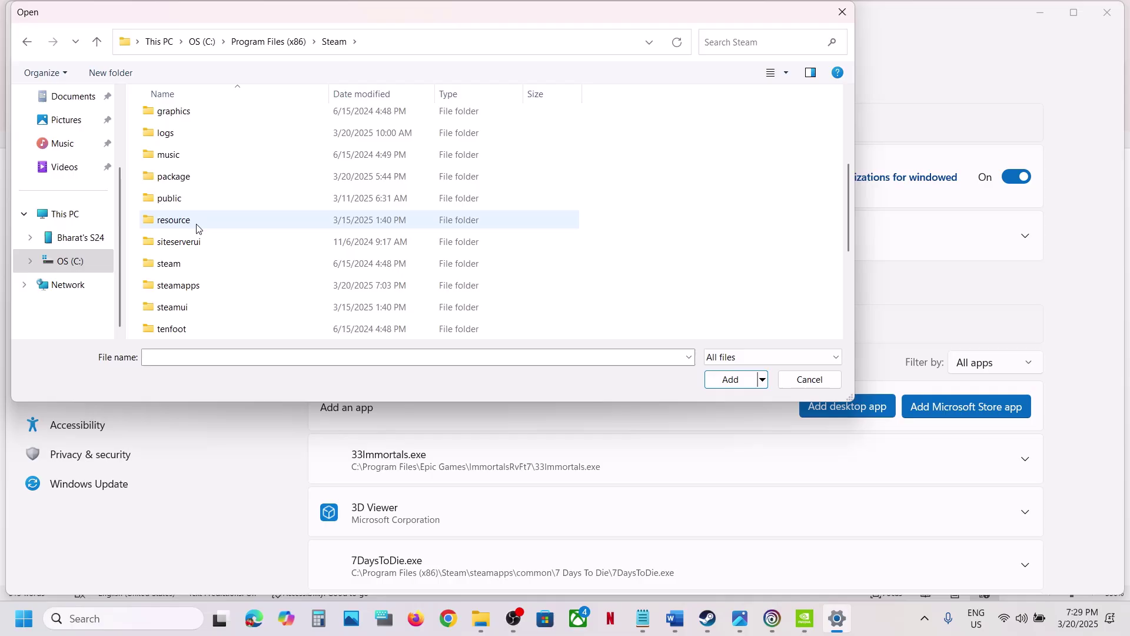
Go to steamapps\common\Assassin's Creed Shadows and add ACShadows to the app list.
double_click(186, 286)
double_click(194, 116)
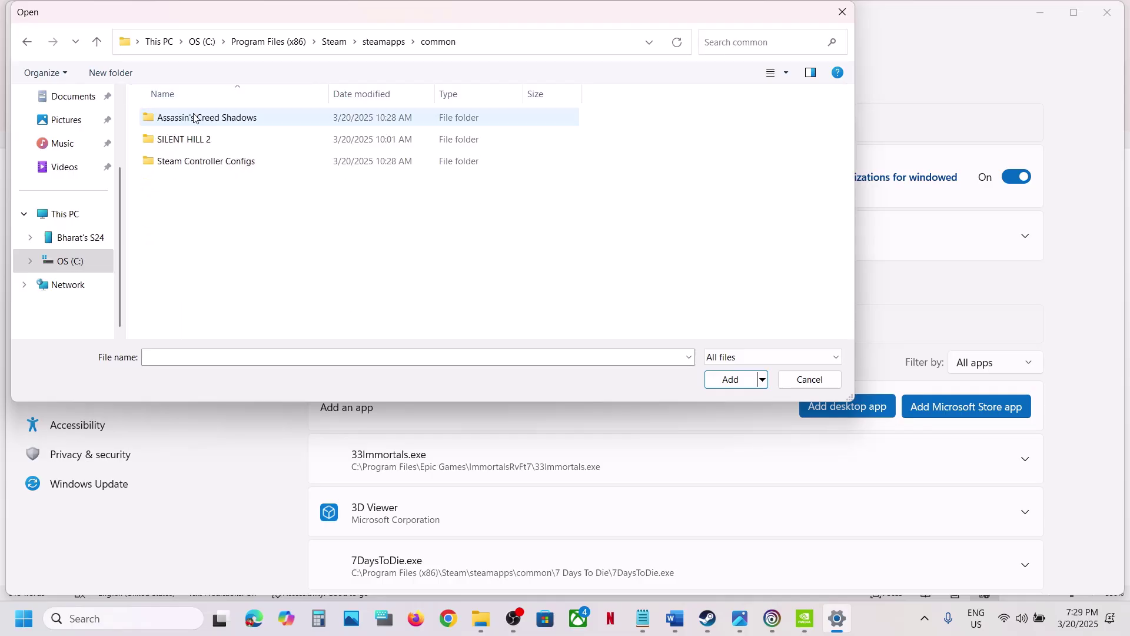
left_click(224, 126)
double_click(224, 125)
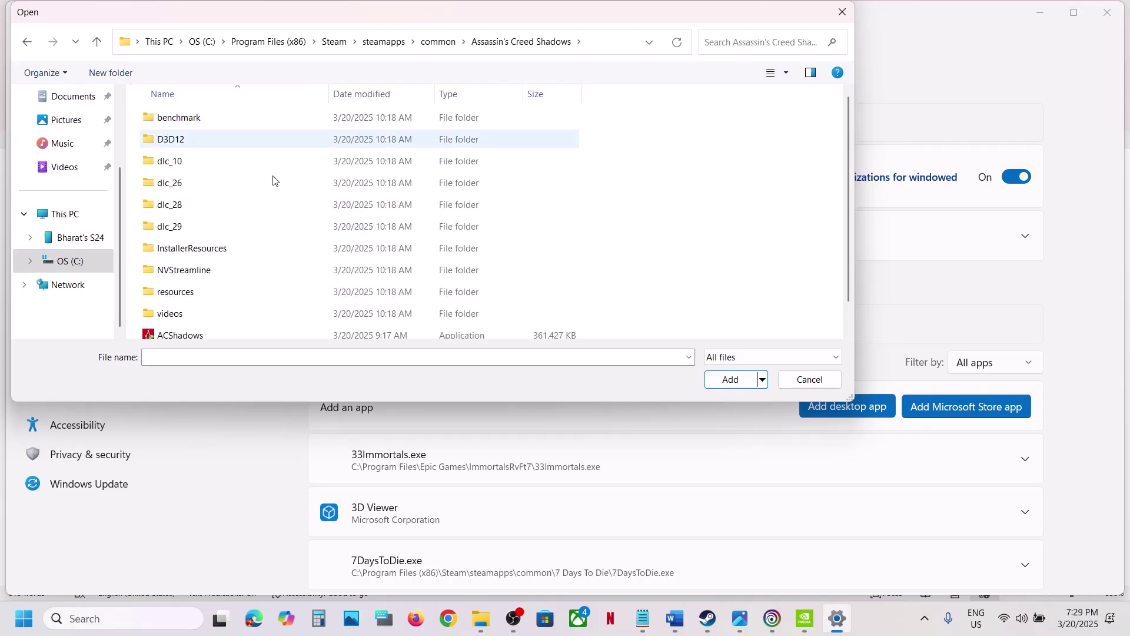
left_click(200, 332)
left_click(730, 379)
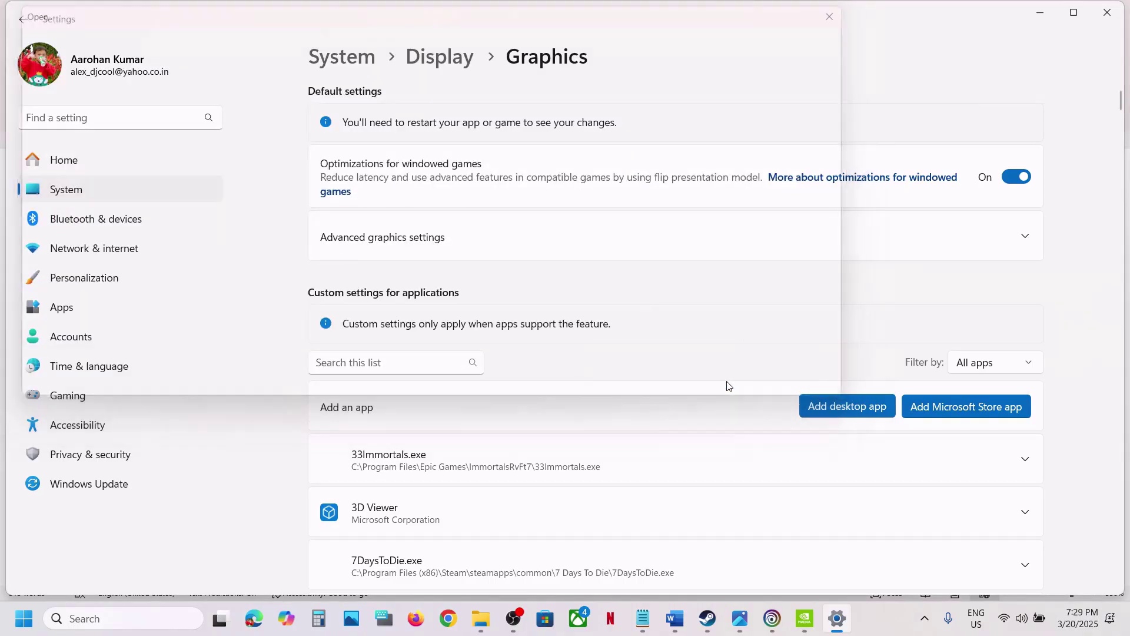
Set ACShadows's GPU preference to High Performance (NVIDIA GeForce RTX 3050 Laptop GPU).
scroll(581, 448, "down", 2)
scroll(581, 449, "down", 3)
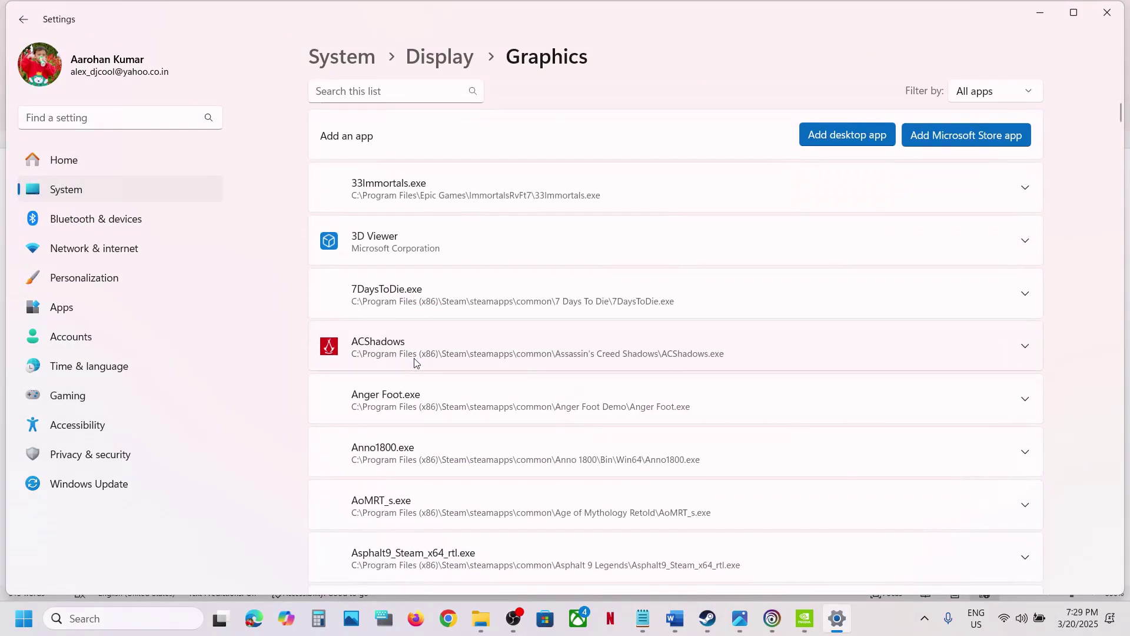
left_click(494, 352)
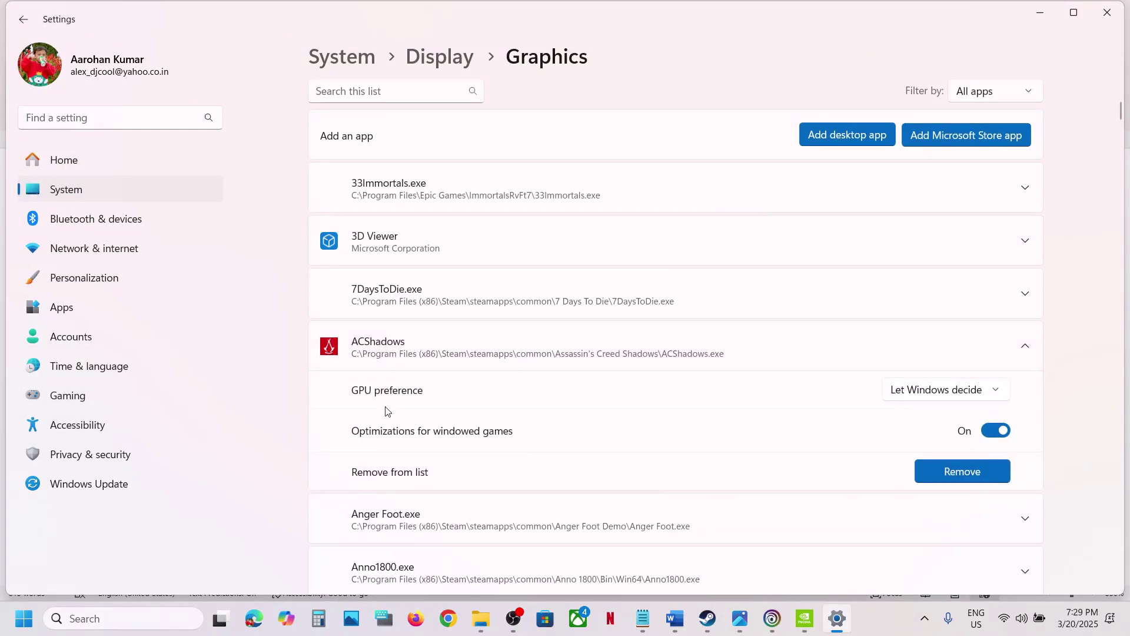
left_click(949, 390)
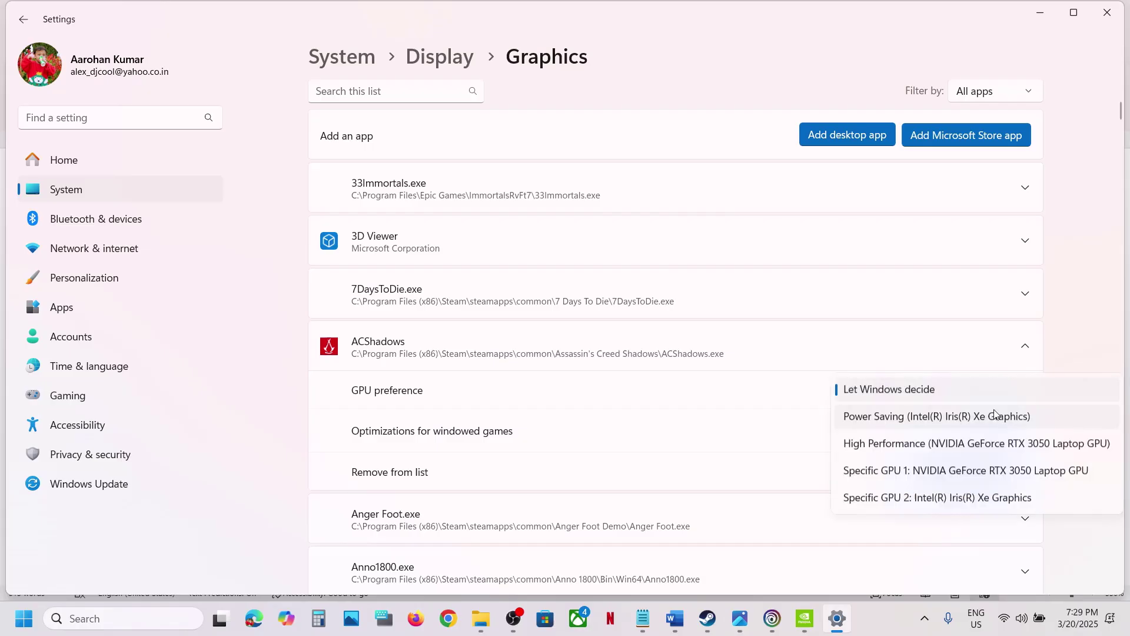
left_click(966, 446)
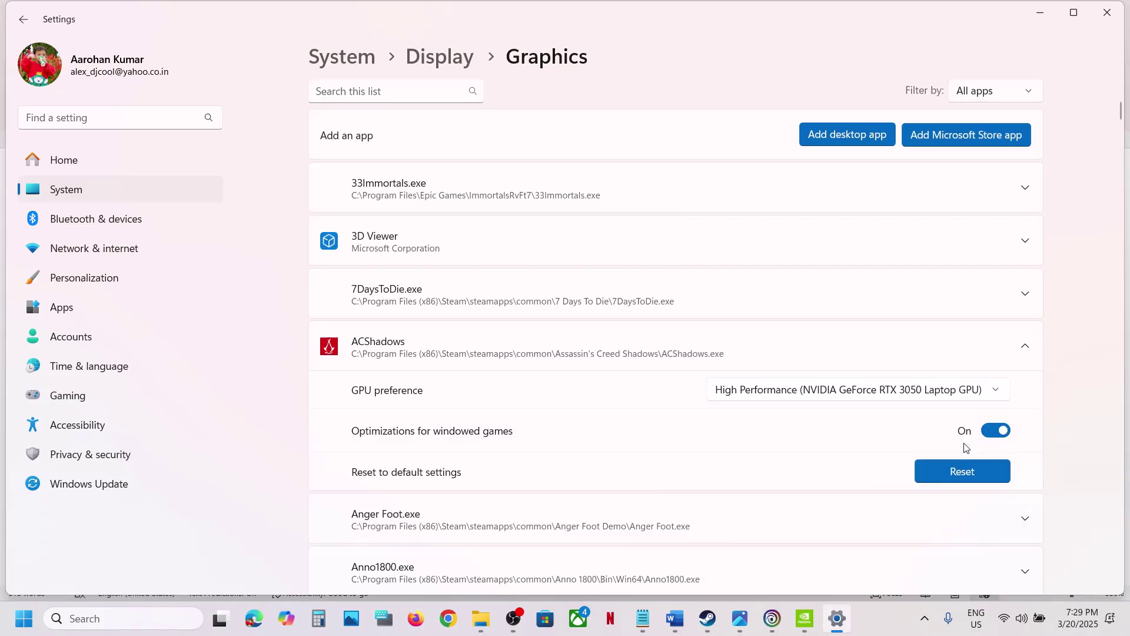
Close Settings and select the Step 7 'Roll back graphics driver' wording in Word.
left_click(1106, 13)
scroll(505, 412, "down", 3)
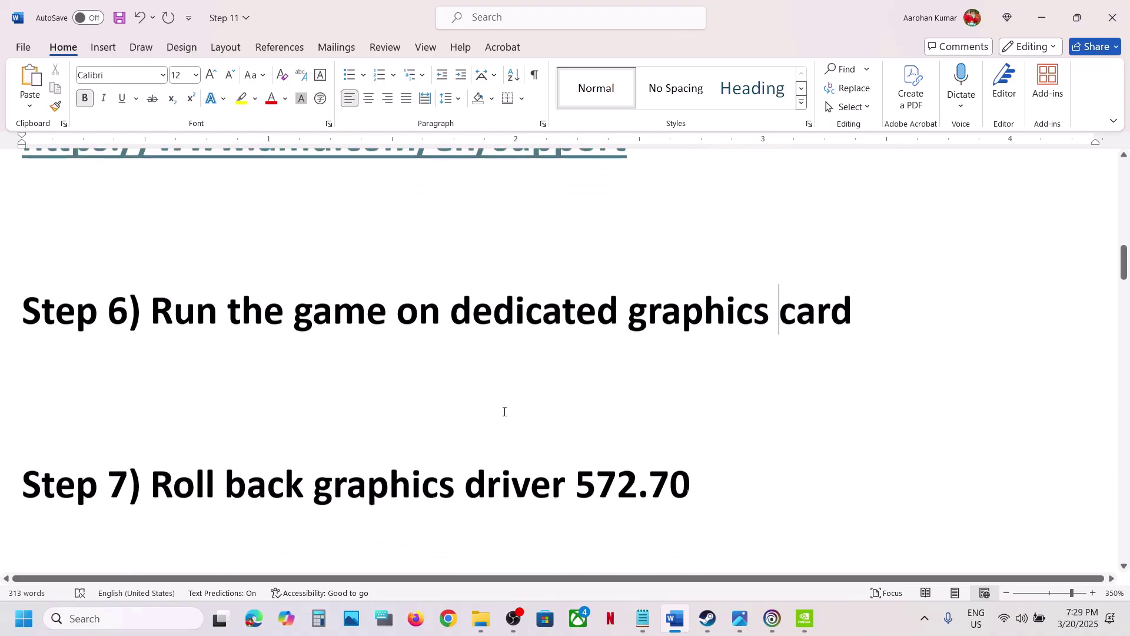
key("ctrl+v")
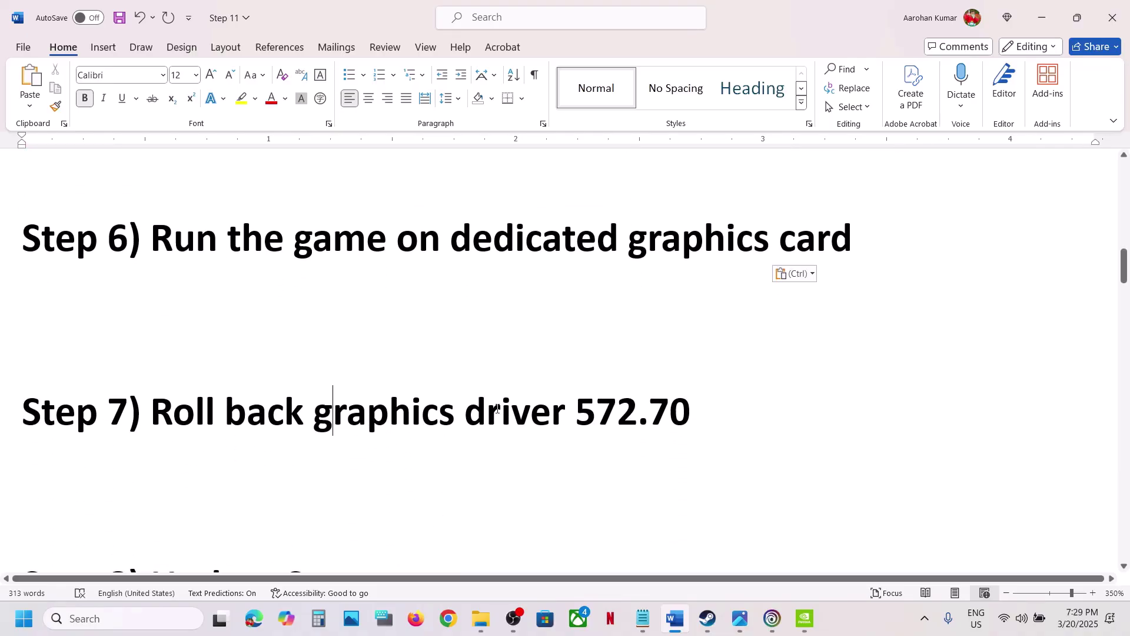
left_click_drag(336, 412, 682, 412)
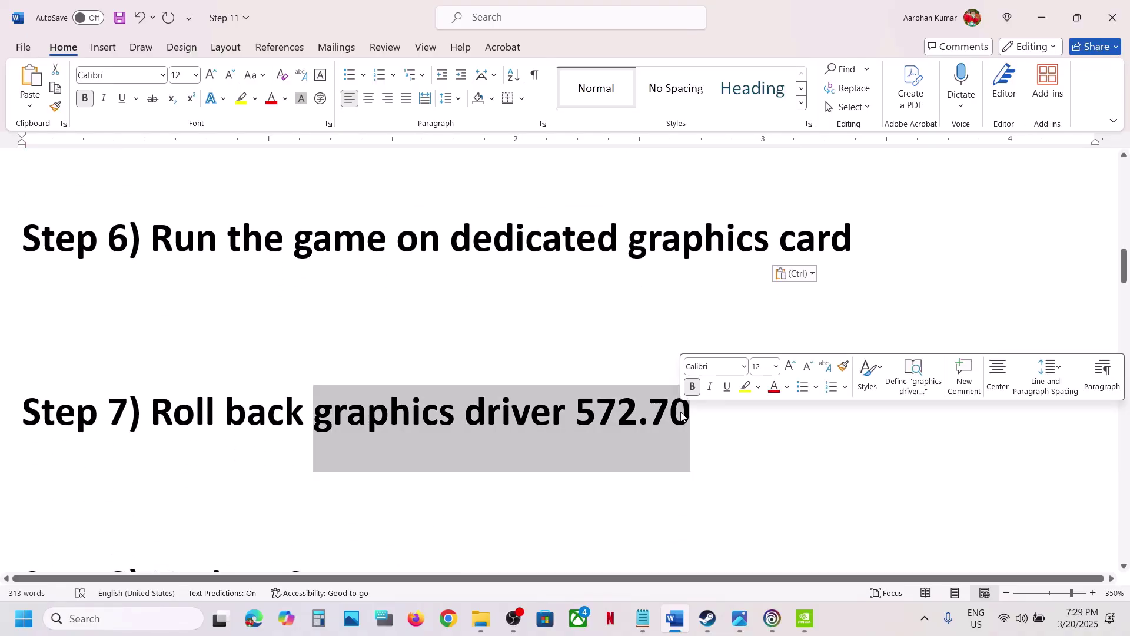
left_click(251, 464)
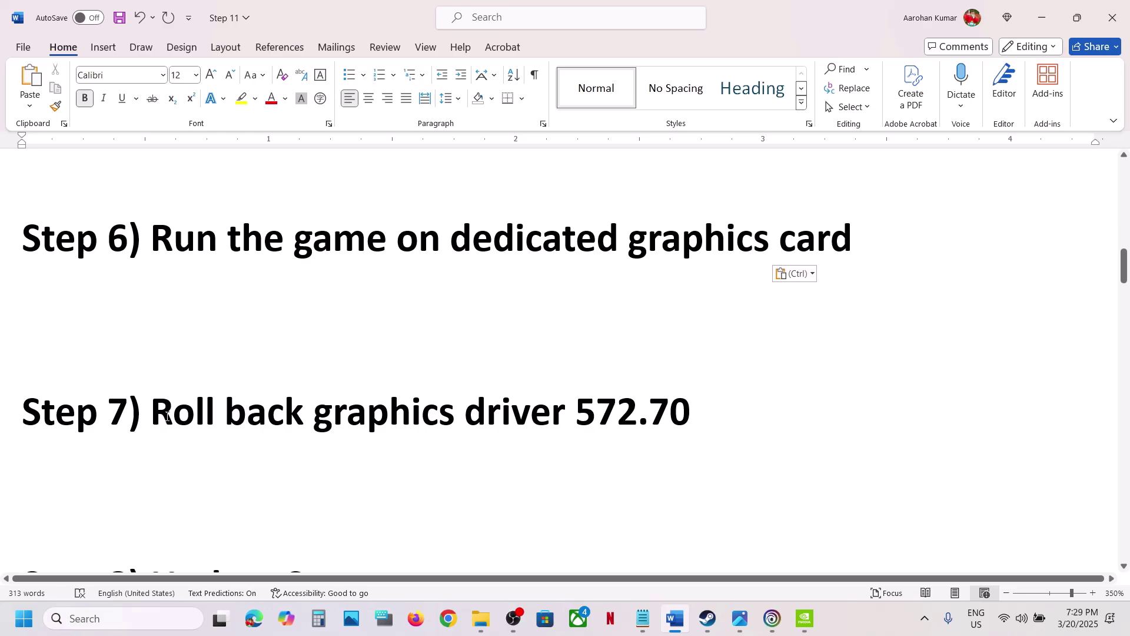
left_click_drag(154, 412, 537, 408)
left_click(362, 438)
Copy Step 5's NVIDIA drivers link and paste it into Chrome's address bar.
scroll(464, 409, "up", 6)
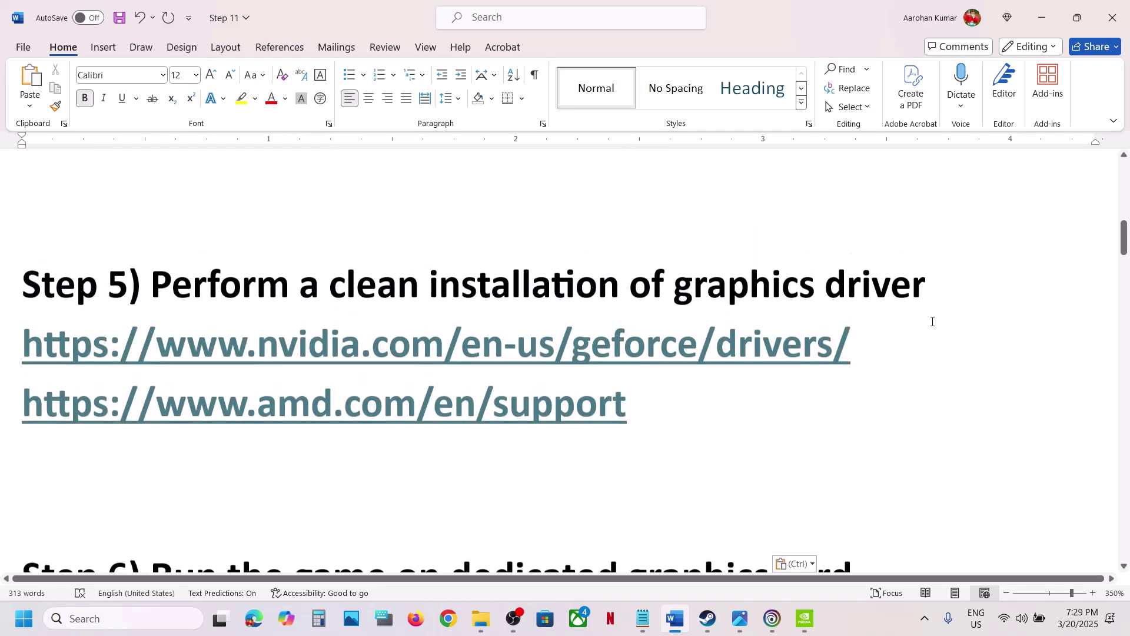
left_click_drag(877, 330, 179, 341)
key("ctrl+c")
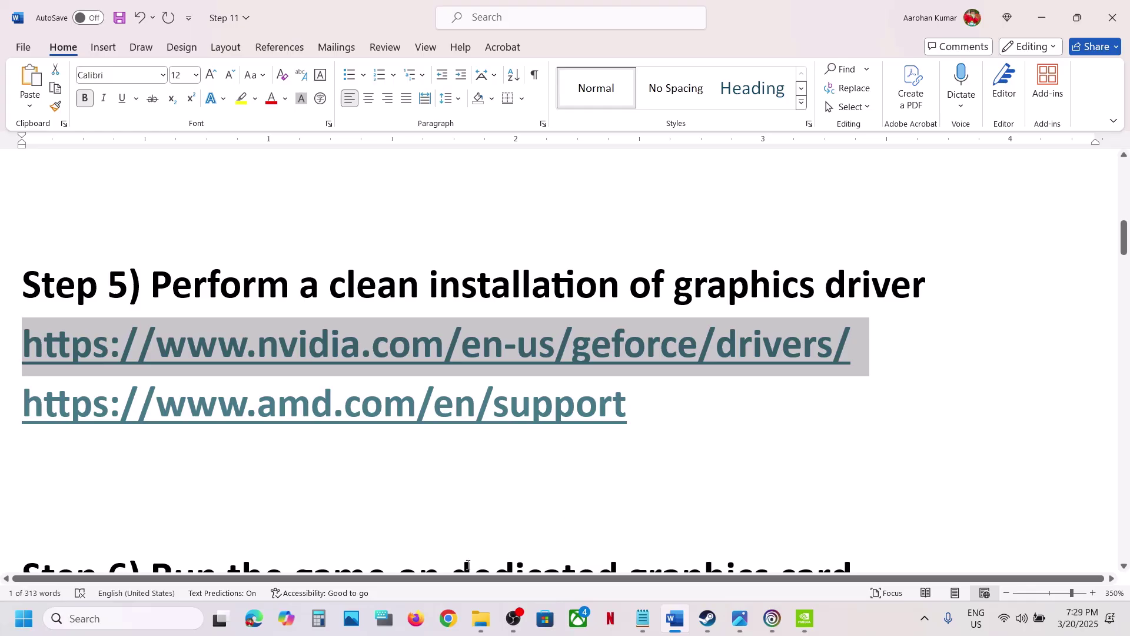
left_click(454, 606)
key("ctrl+v")
Load the NVIDIA drivers page and choose Product Series GeForce RTX 30 Series (Notebooks).
key("Return")
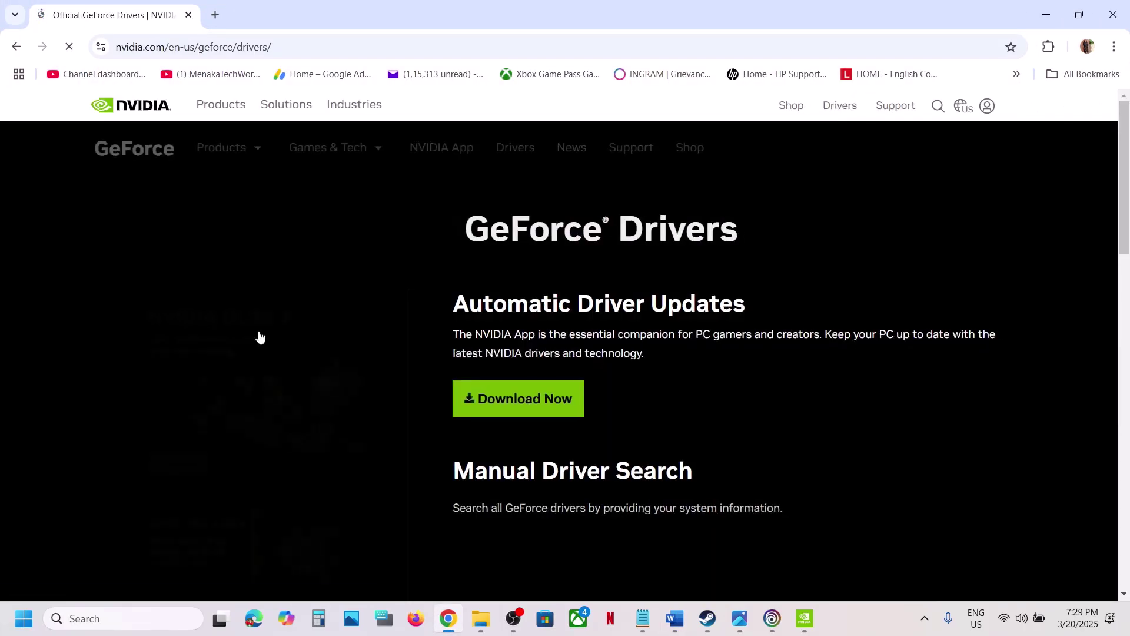
scroll(611, 447, "down", 3)
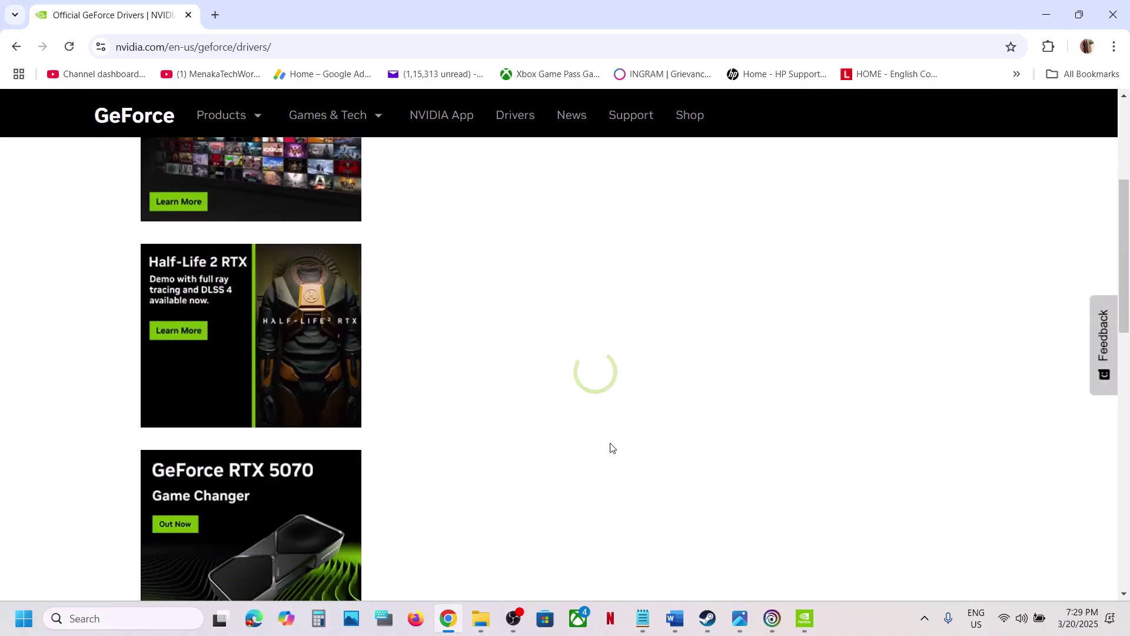
scroll(610, 443, "down", 3)
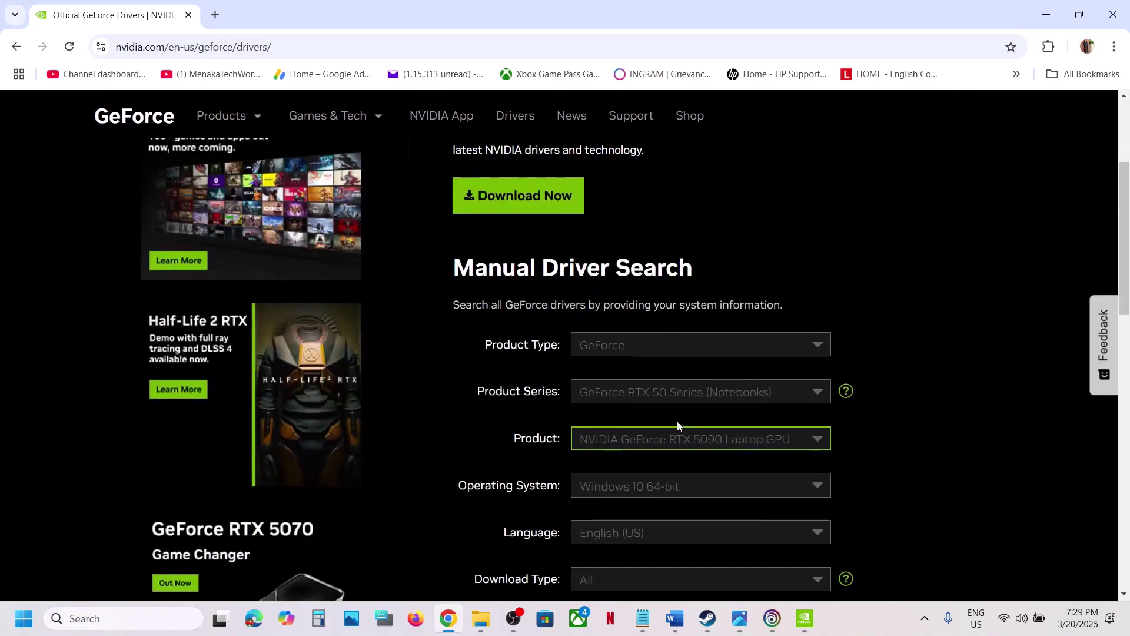
left_click(736, 405)
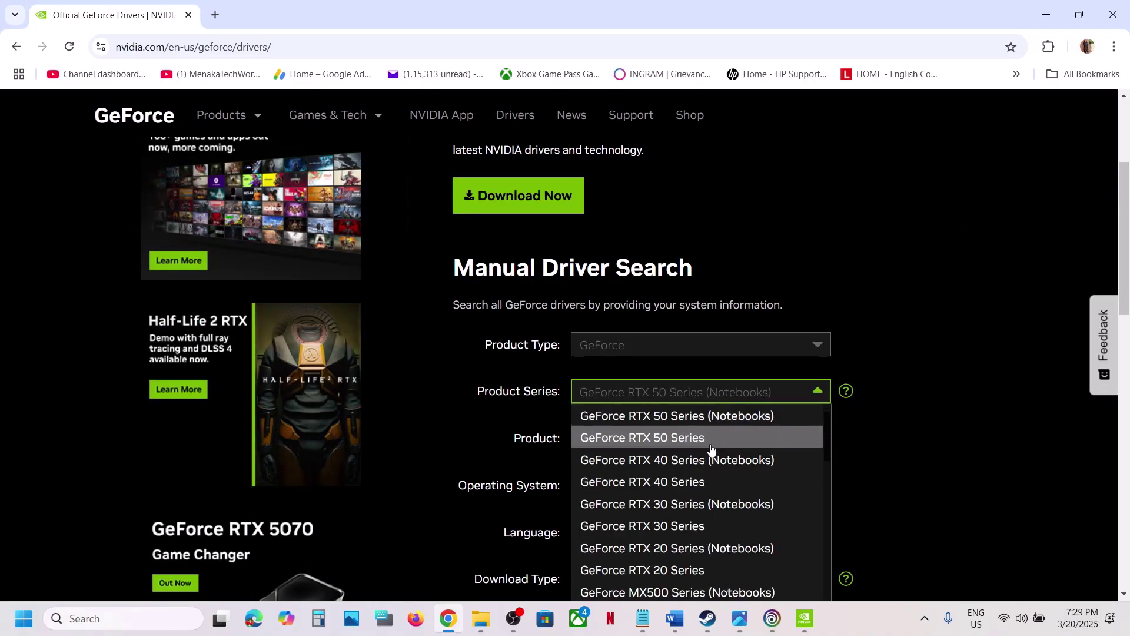
scroll(712, 479, "down", 1)
left_click(710, 496)
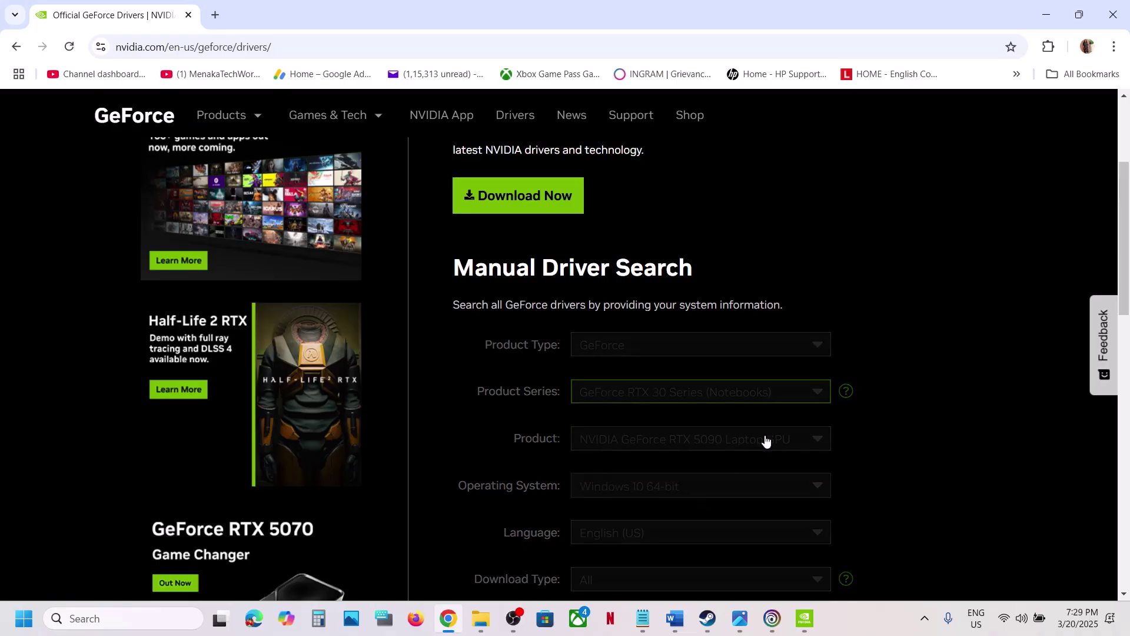
Choose GeForce RTX 3050 Laptop GPU and Windows 11, then run the driver search.
scroll(725, 440, "down", 1)
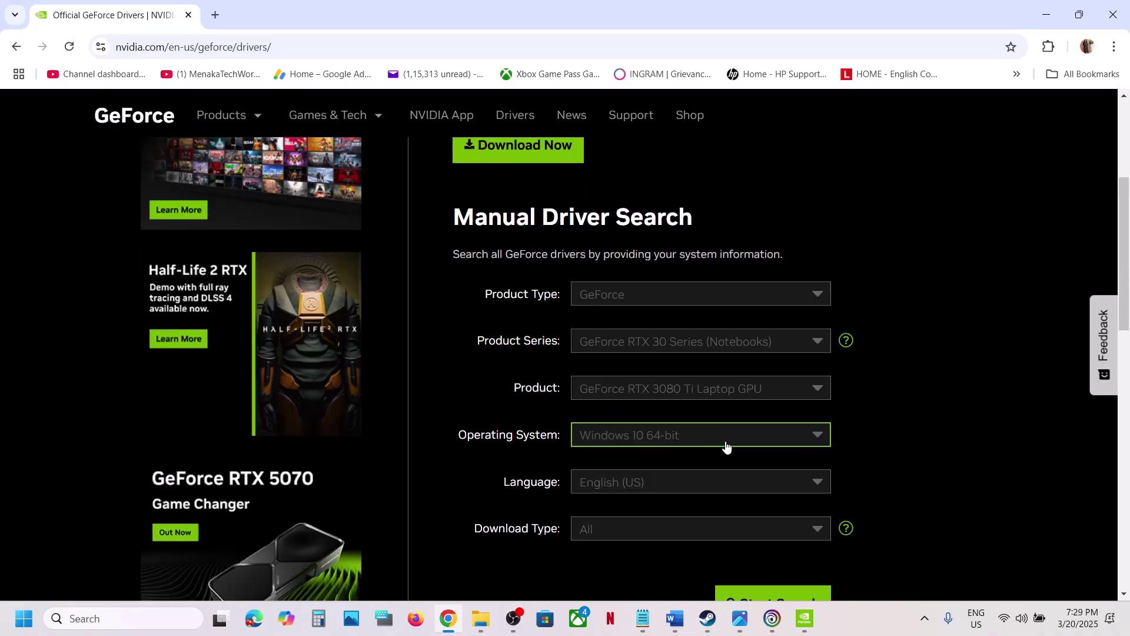
left_click(700, 389)
scroll(718, 535, "down", 5)
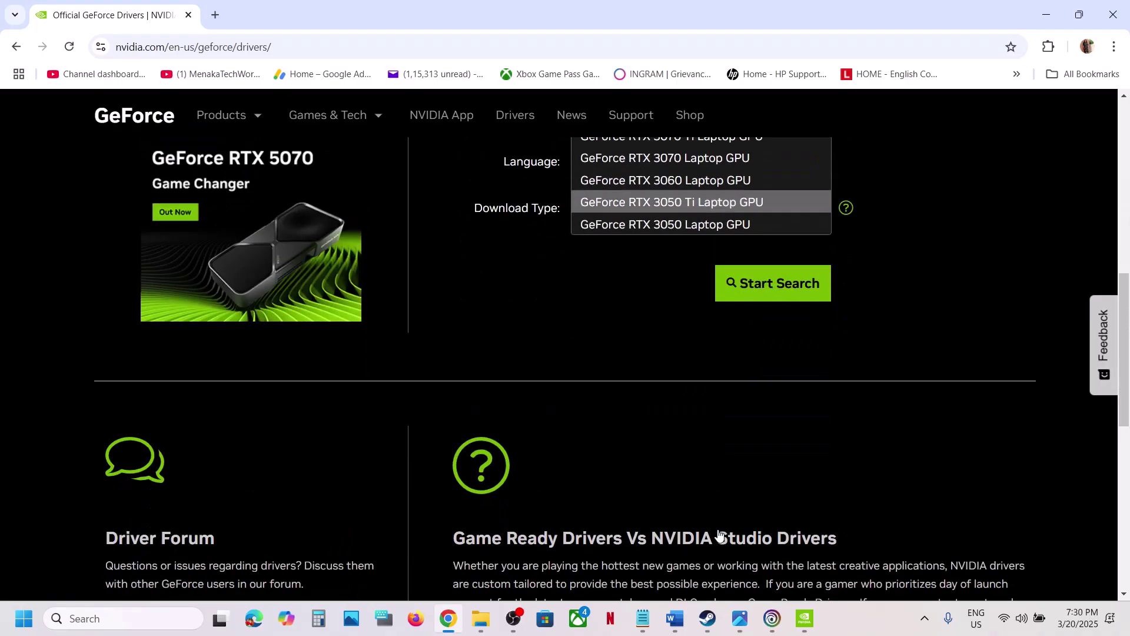
scroll(762, 409, "up", 3)
left_click(729, 390)
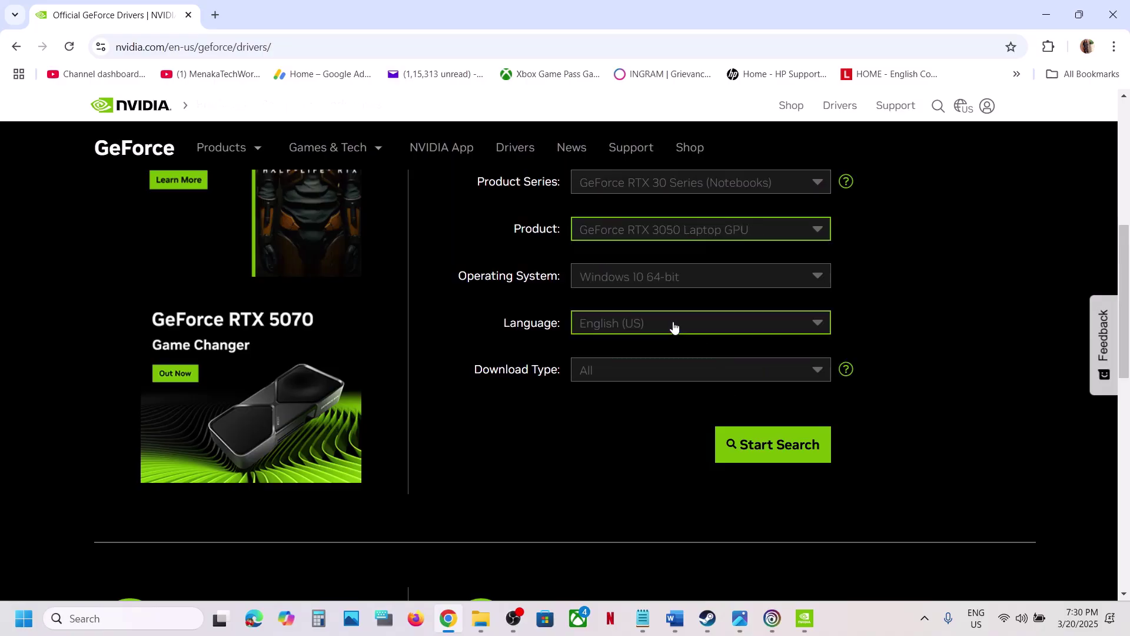
left_click(651, 285)
left_click(660, 328)
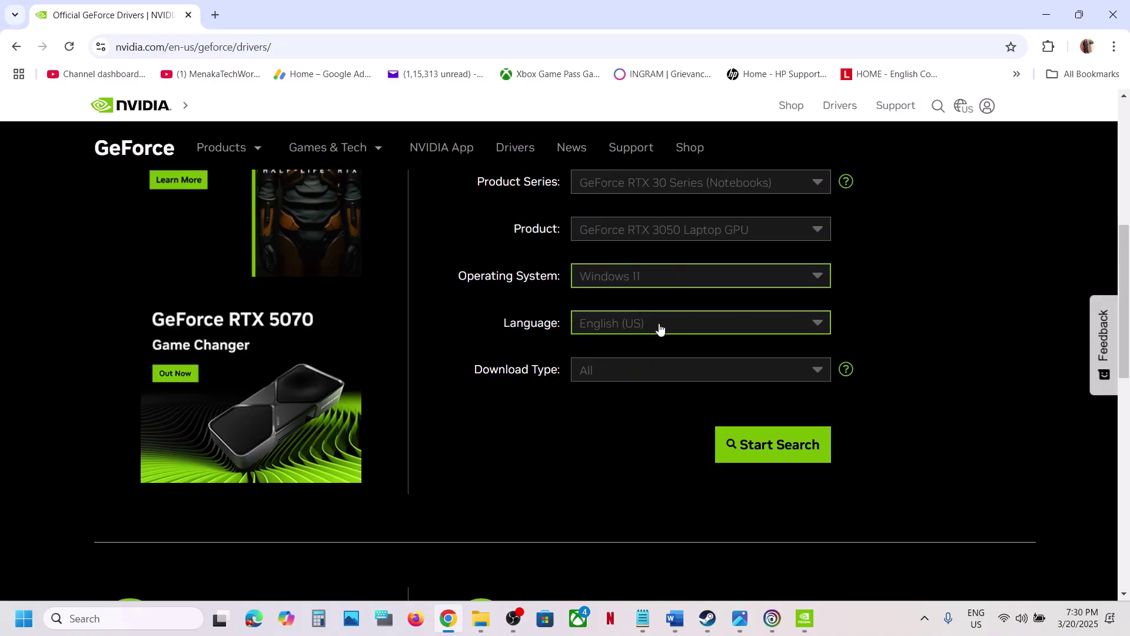
left_click(815, 452)
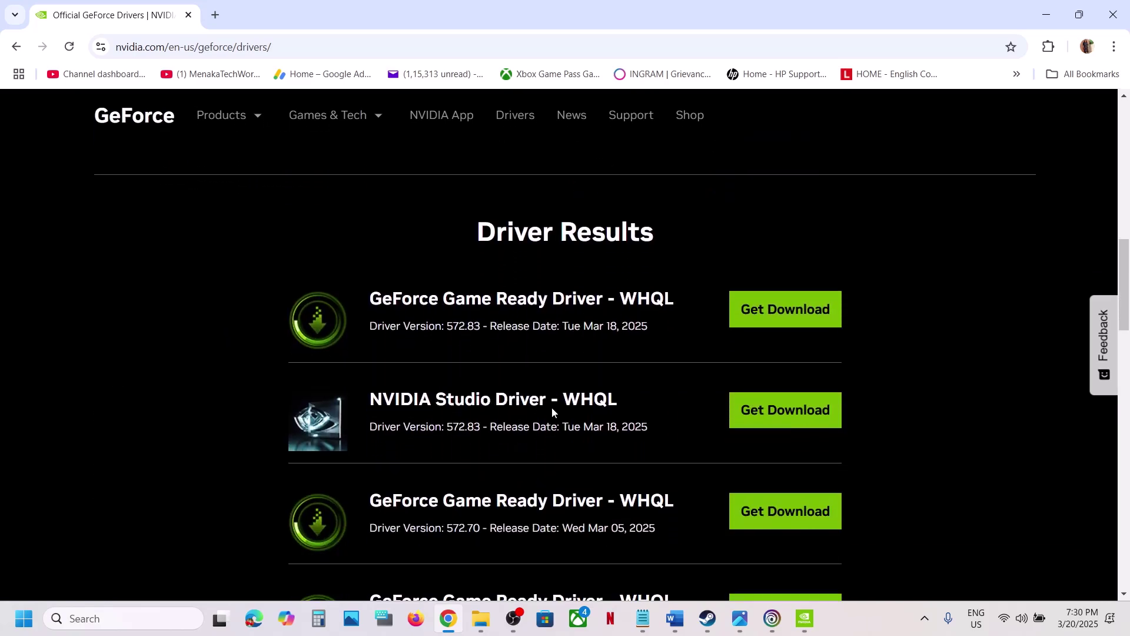
Highlight driver versions 572.83, 572.70 and 572.60 in the results.
left_click_drag(447, 327, 477, 328)
scroll(465, 394, "down", 1)
left_click_drag(449, 449, 474, 447)
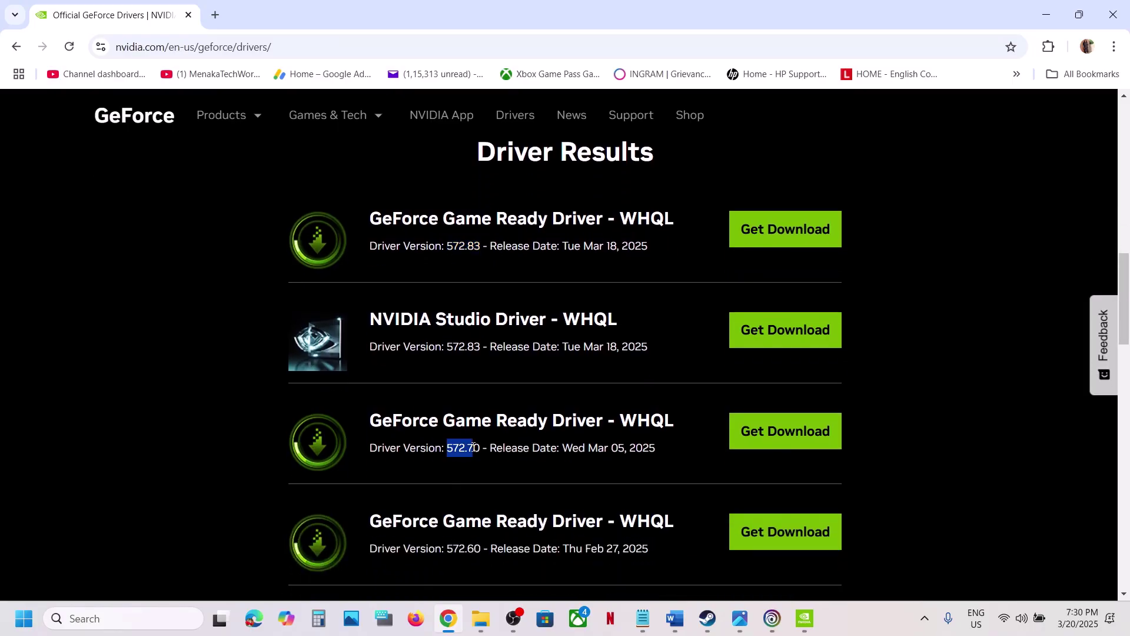
scroll(482, 446, "down", 1)
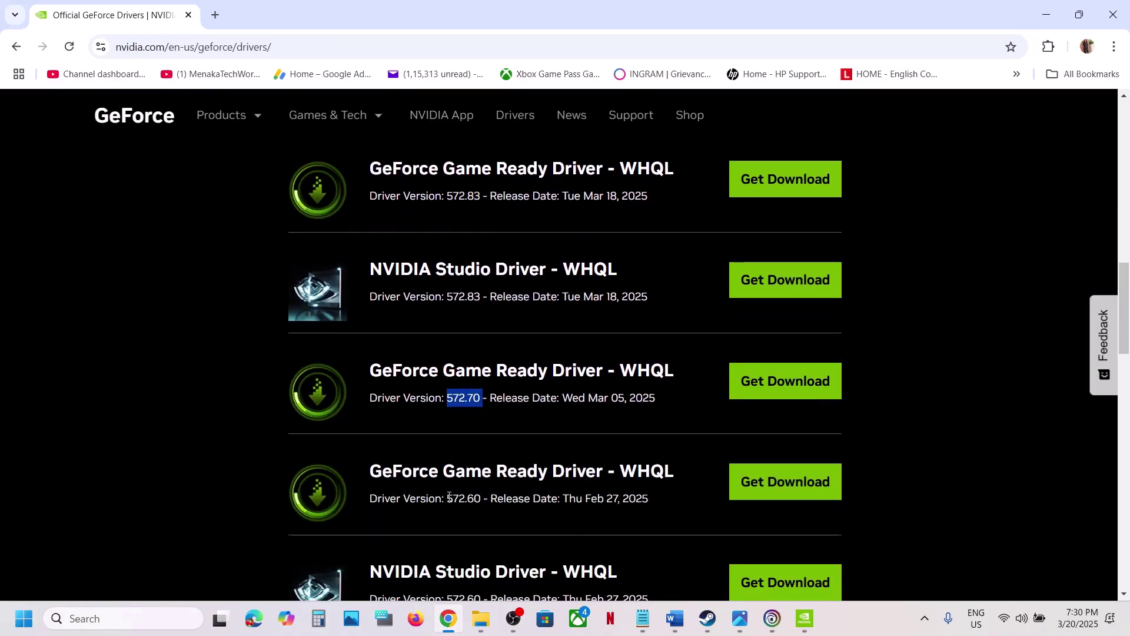
left_click_drag(449, 496, 454, 496)
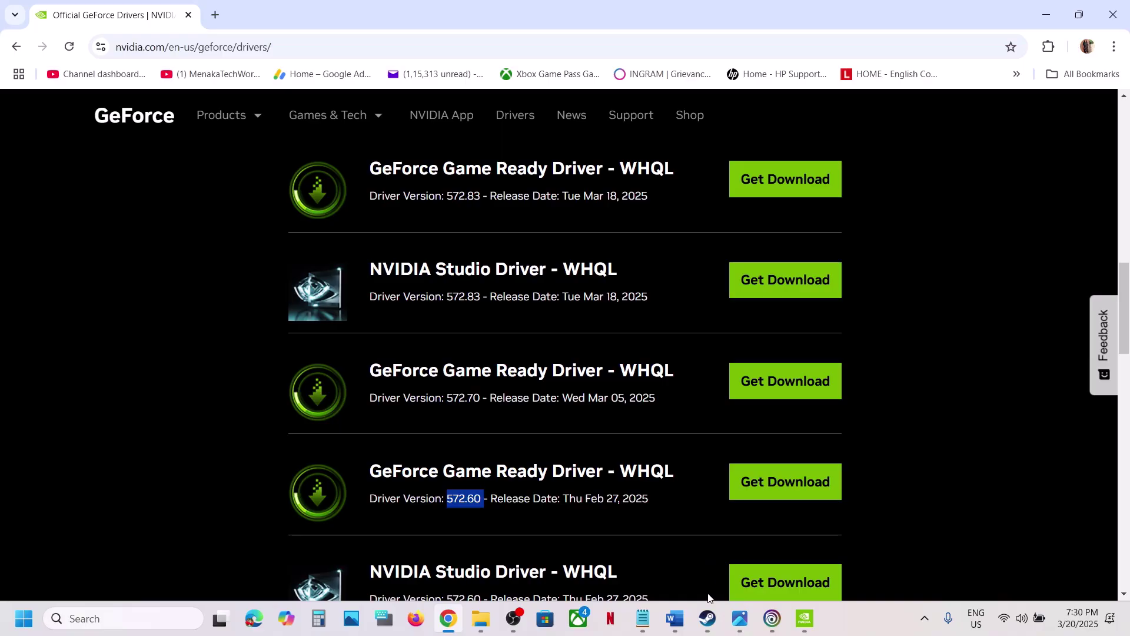
left_click(707, 617)
Select 'Update Steam' in the Step 8 heading of the Word guide.
left_click(675, 618)
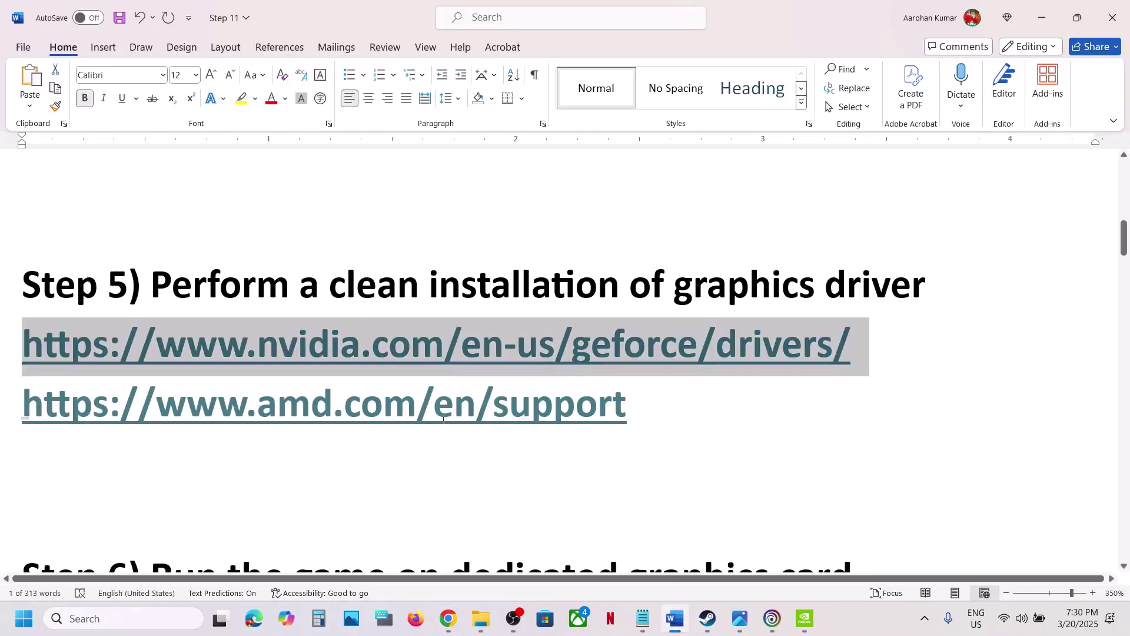
scroll(443, 419, "down", 5)
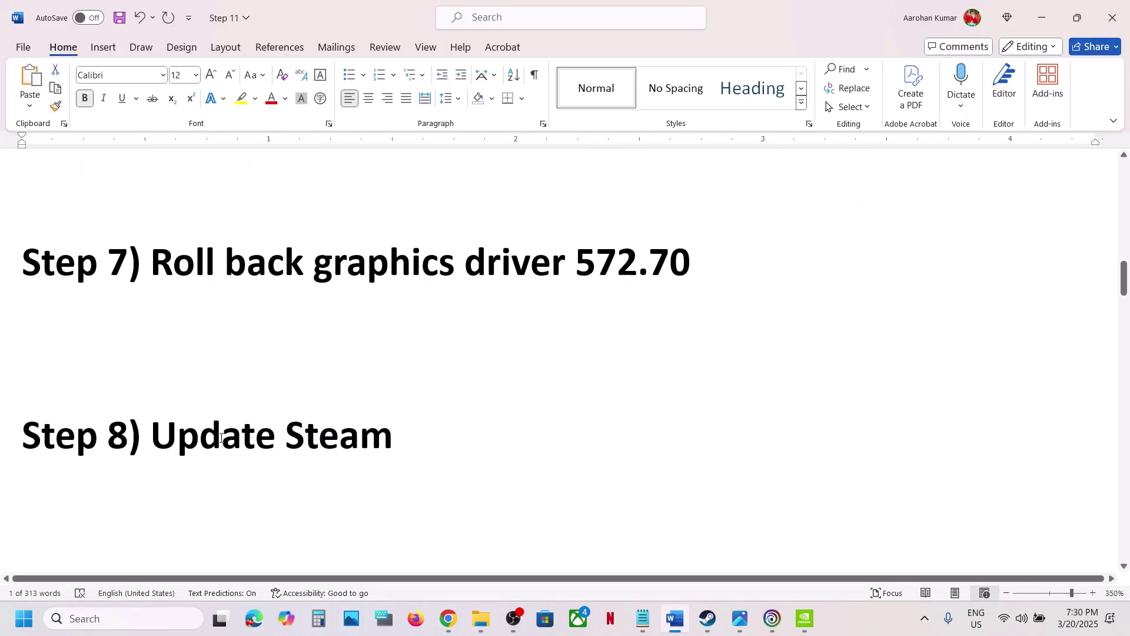
left_click_drag(186, 438, 396, 441)
Show Check for Steam Client Updates in Steam's menu, then dismiss it and return to Word.
left_click(708, 618)
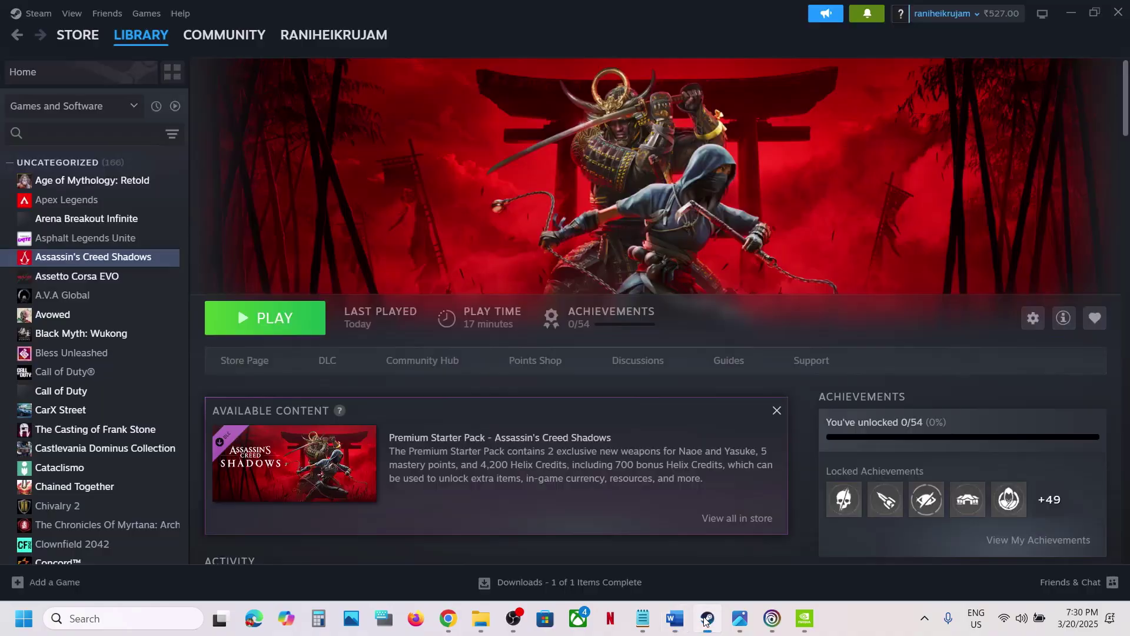
left_click(40, 13)
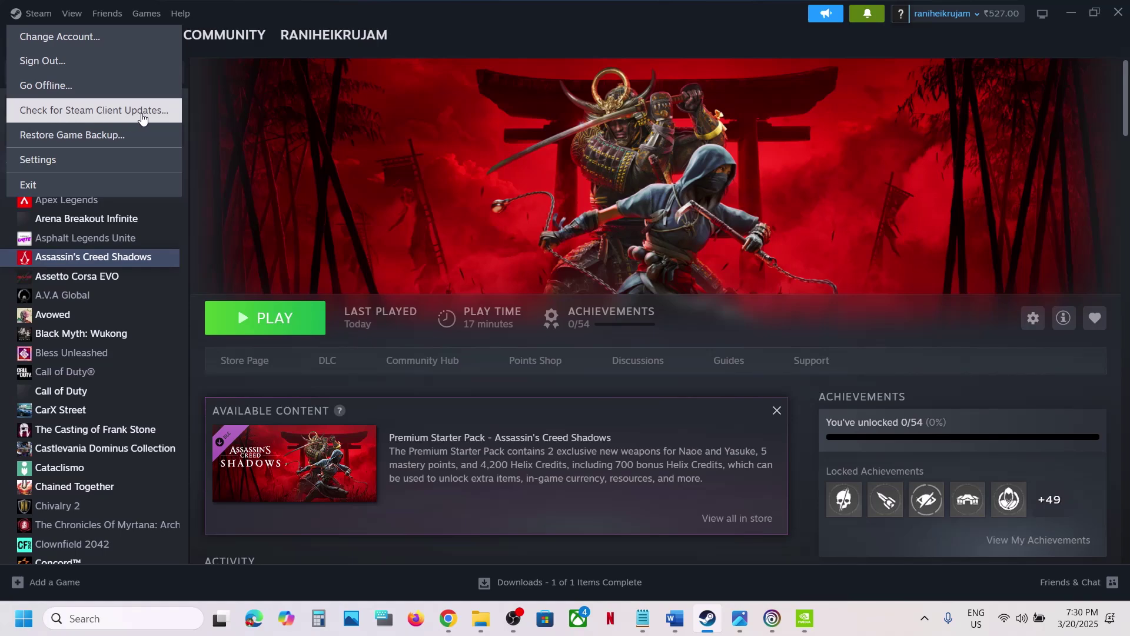
left_click(397, 191)
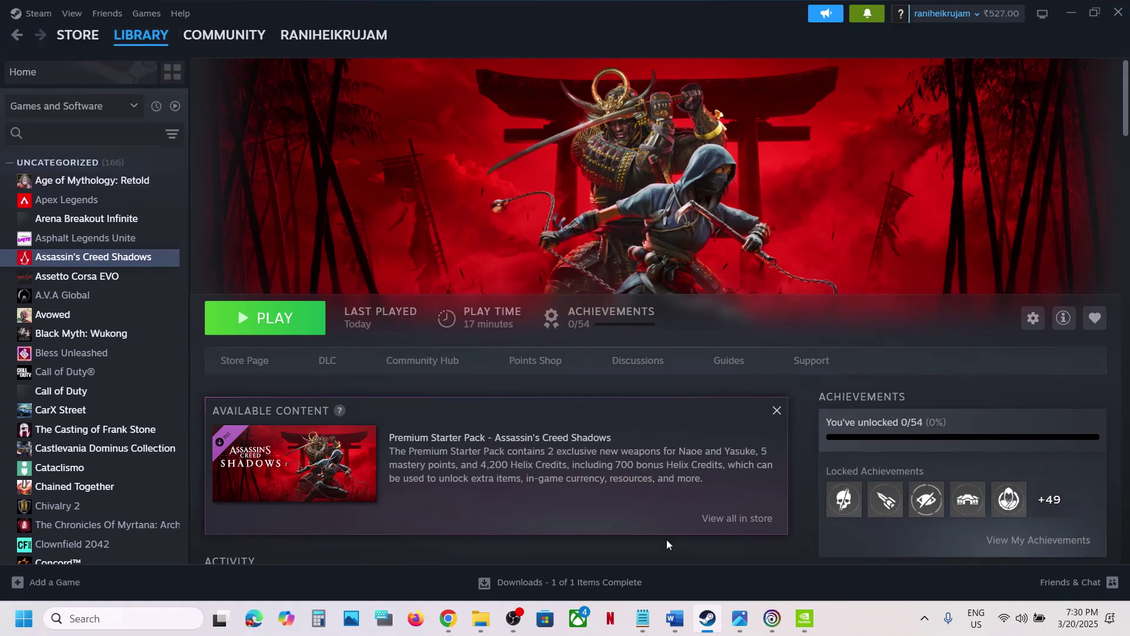
left_click(675, 619)
Open Assassin's Creed Shadows properties in Steam and replace the -windowed launch option.
scroll(435, 412, "down", 3)
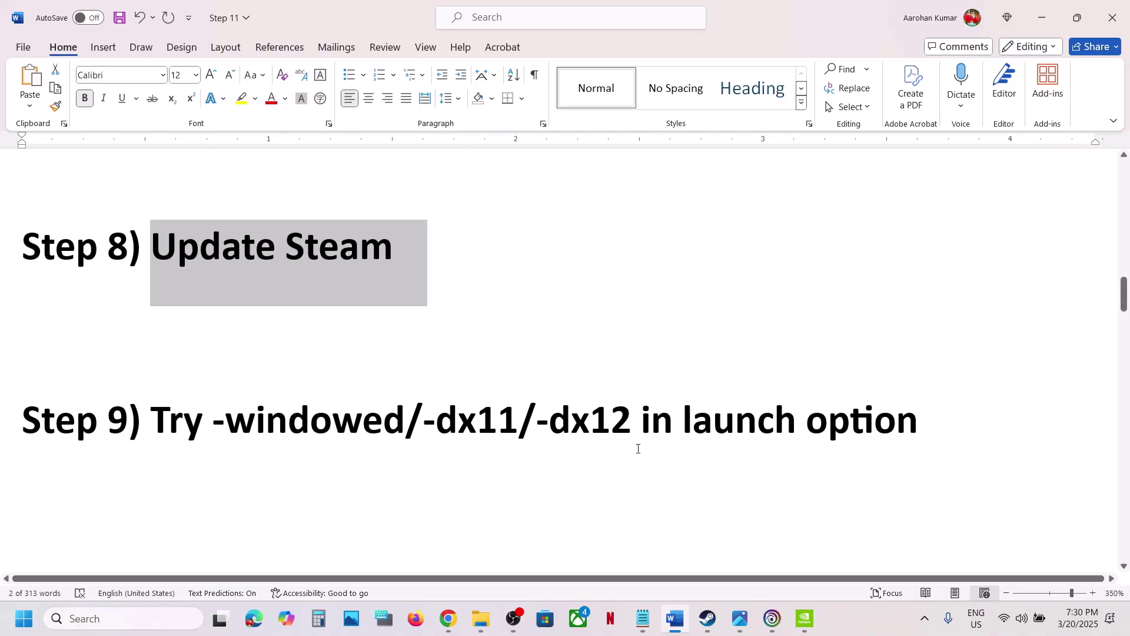
left_click(707, 618)
right_click(112, 258)
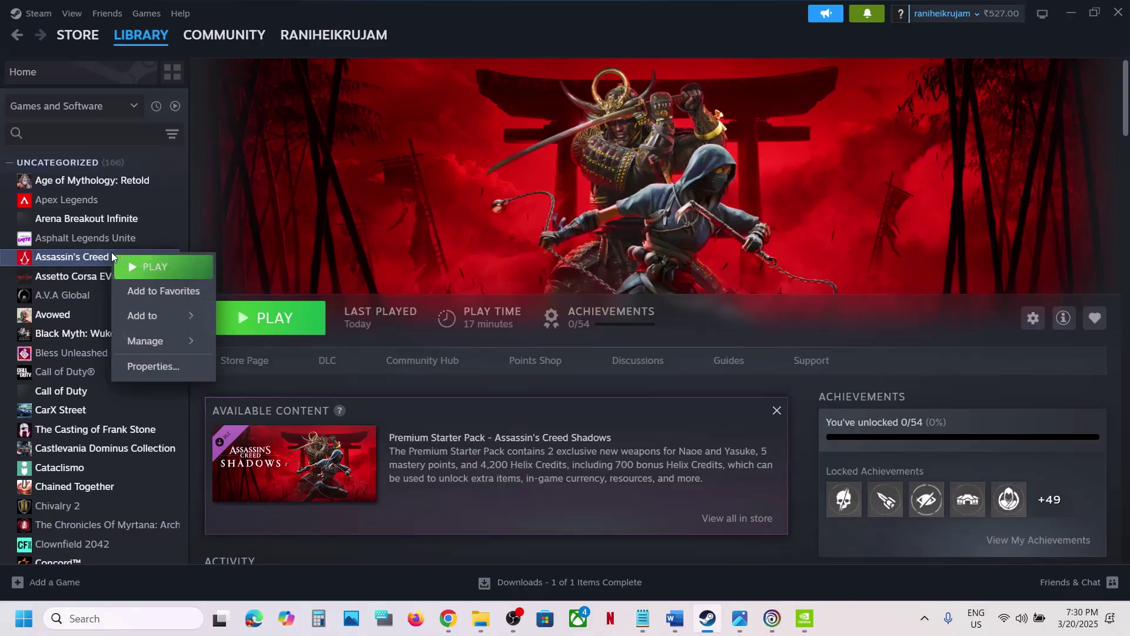
left_click(164, 365)
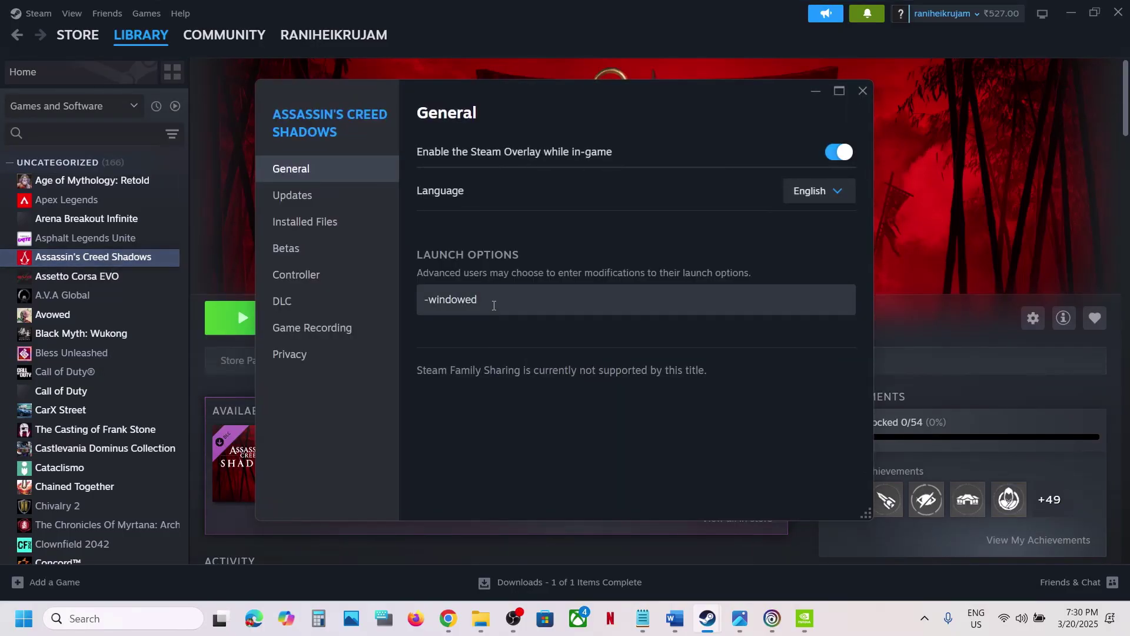
triple_click(495, 303)
type("-")
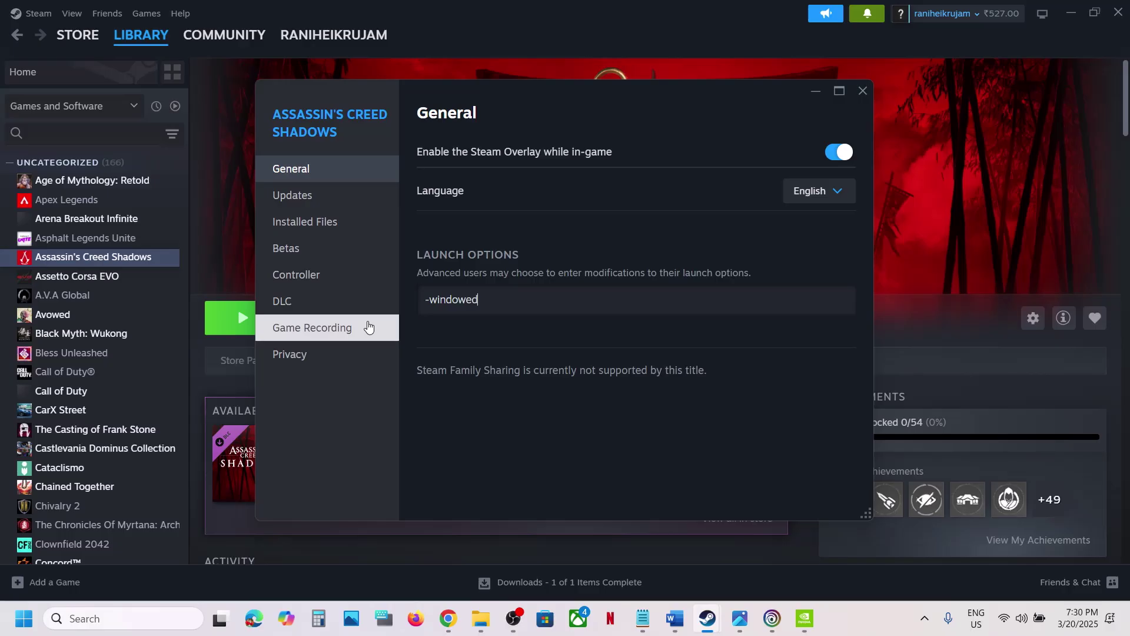
triple_click(493, 300)
type("-")
Swap the launch option from -dx11 to -dx12, then clear it and close properties.
triple_click(475, 300)
type("-dx")
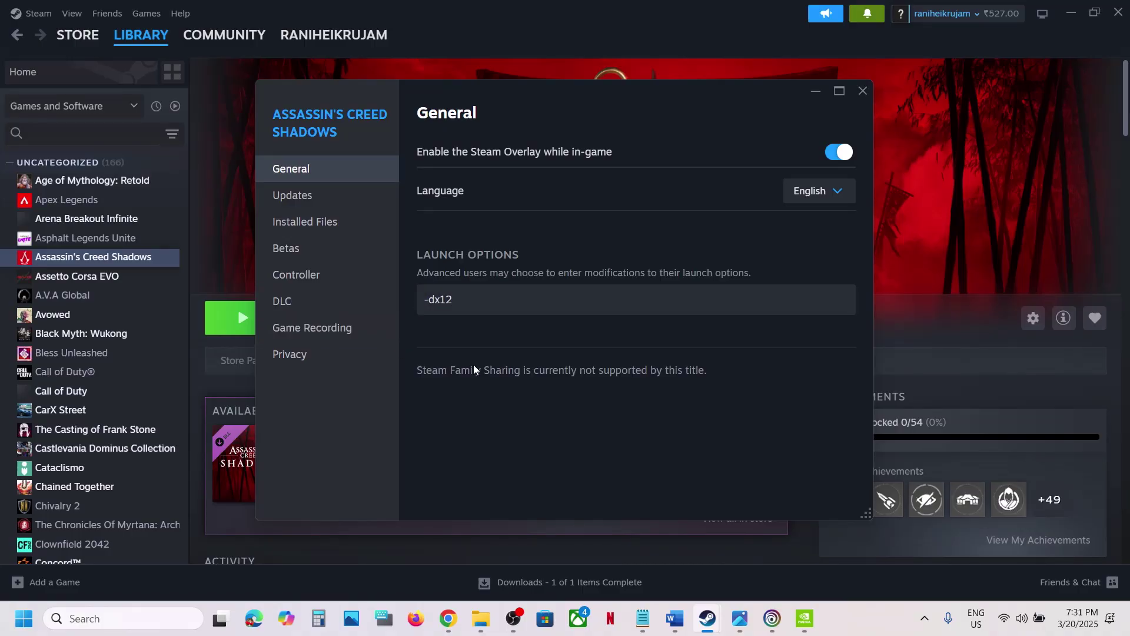
left_click_drag(496, 297, 414, 309)
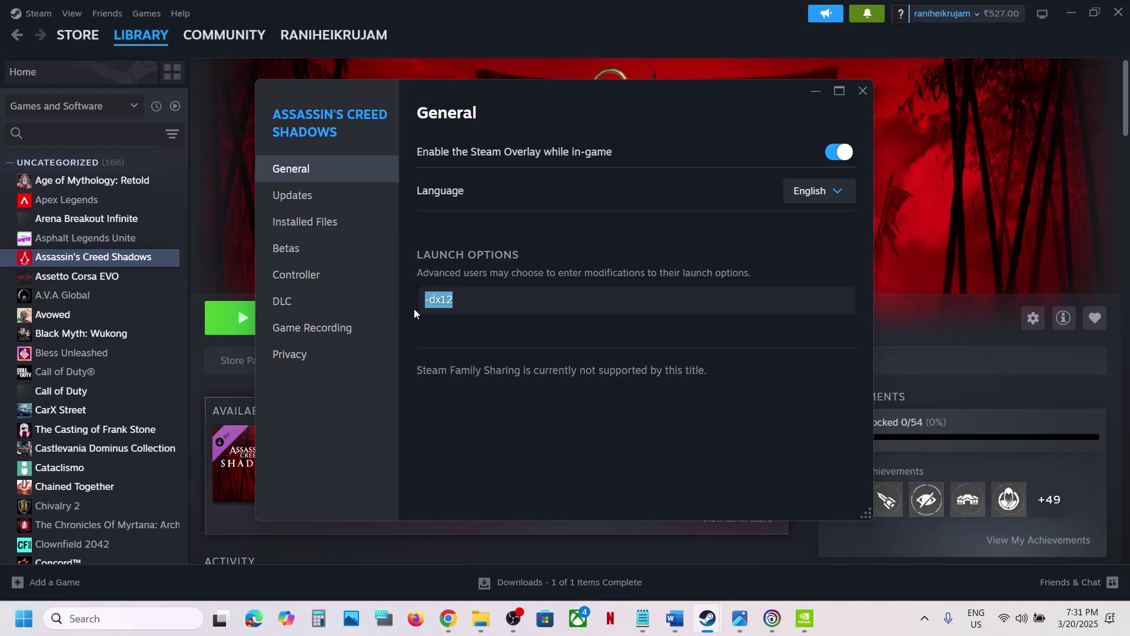
key("BackSpace")
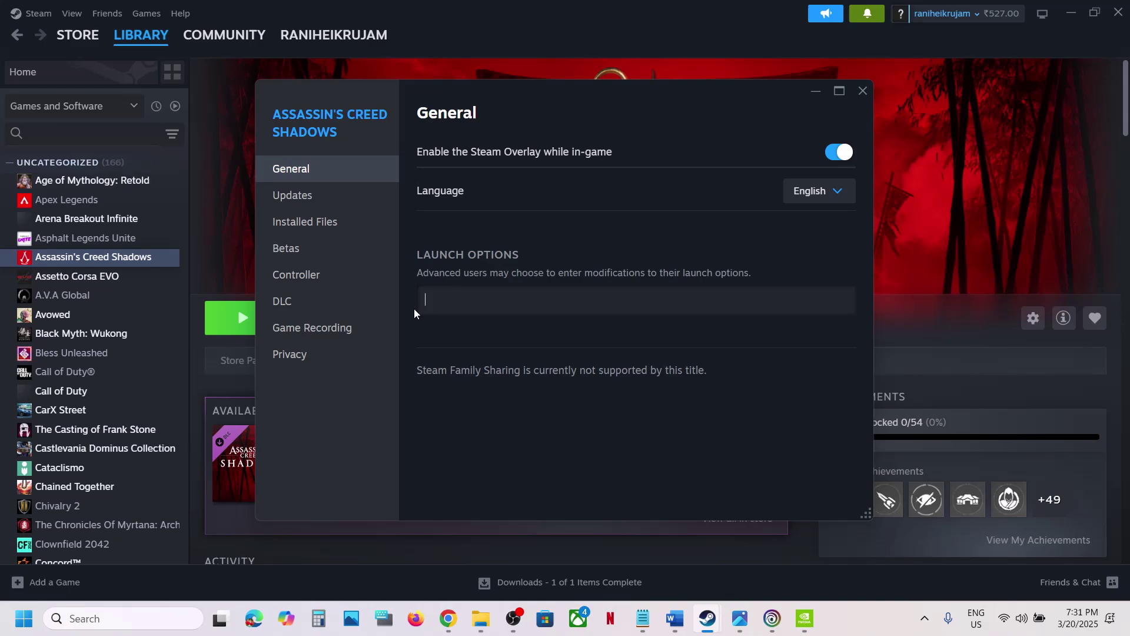
left_click(864, 88)
left_click(675, 619)
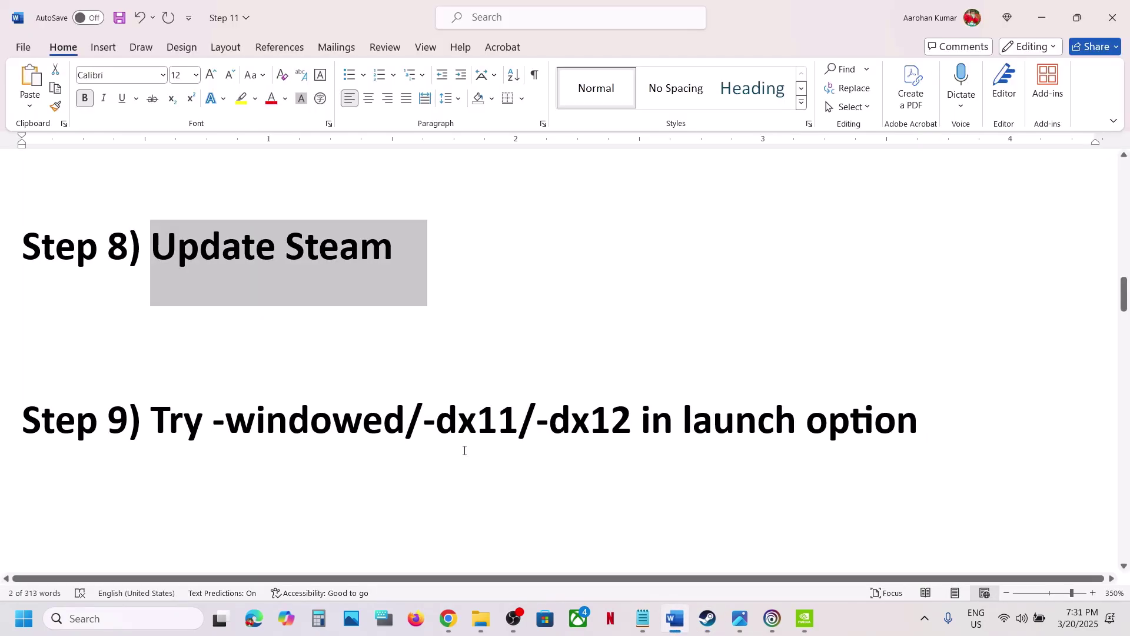
Highlight Step 10 in the guide and open ACShadows.exe Properties from the game's local files.
scroll(464, 450, "down", 3)
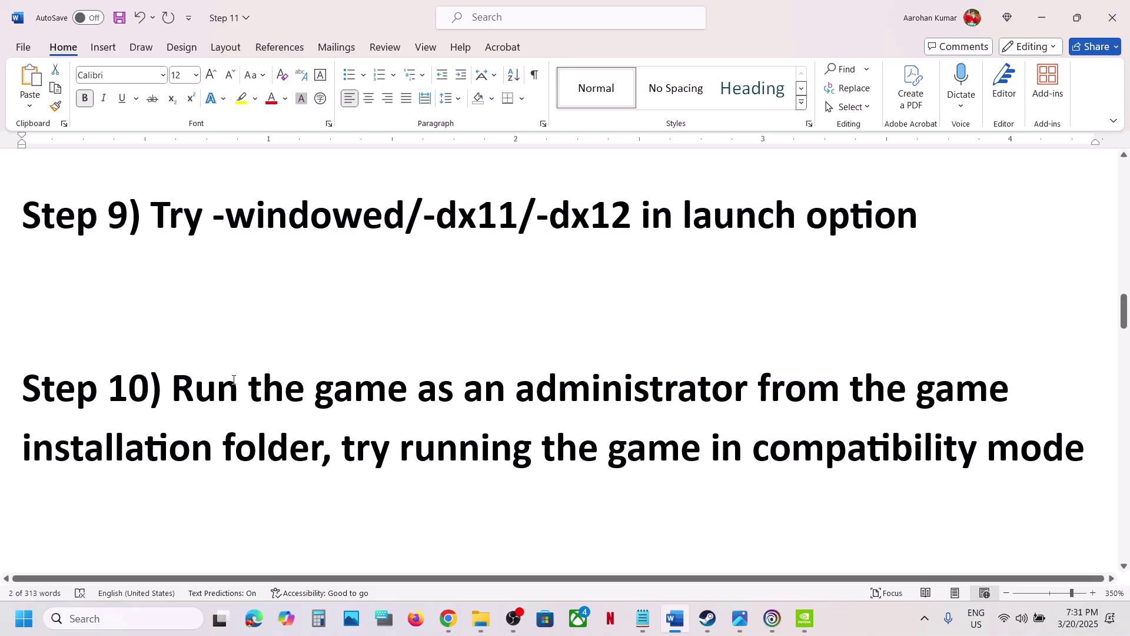
left_click_drag(178, 394, 341, 450)
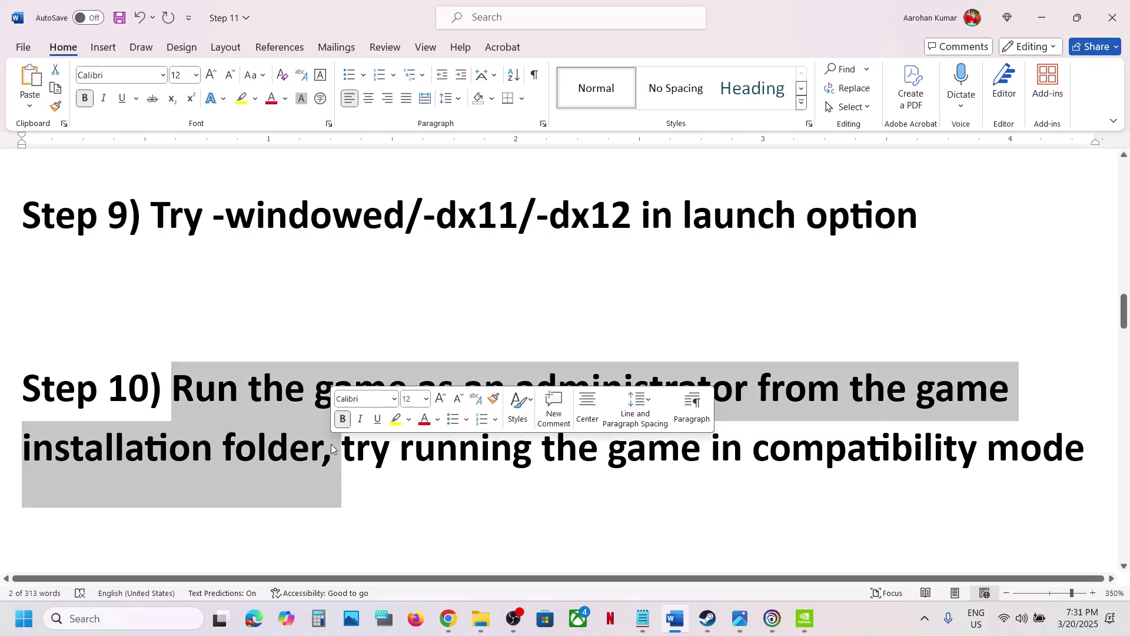
left_click(708, 618)
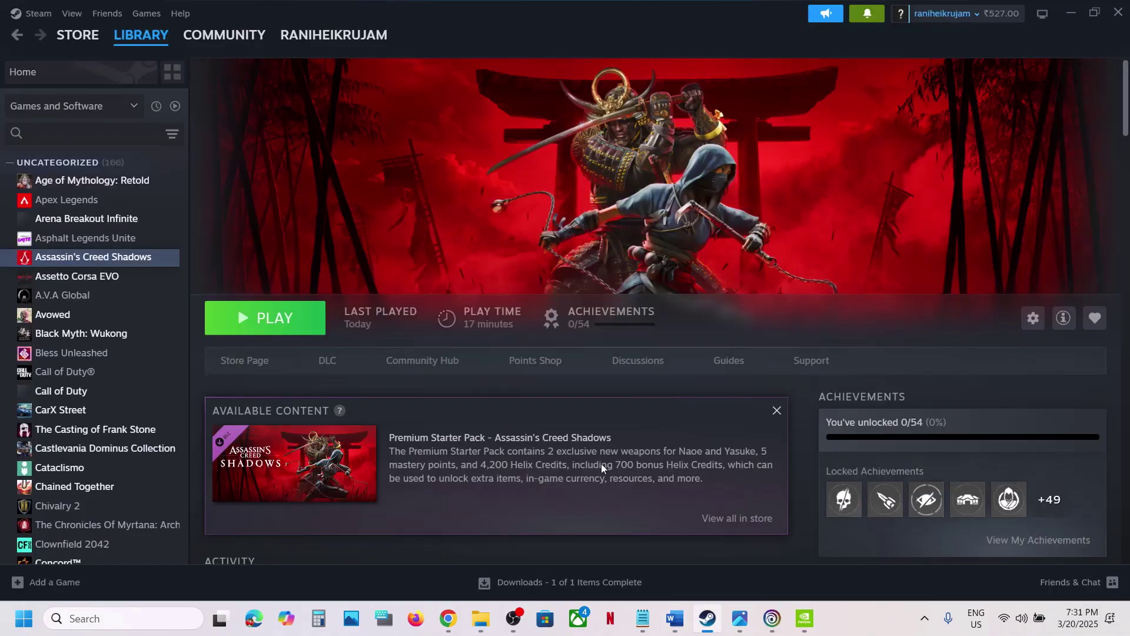
right_click(80, 257)
mouse_move(141, 343)
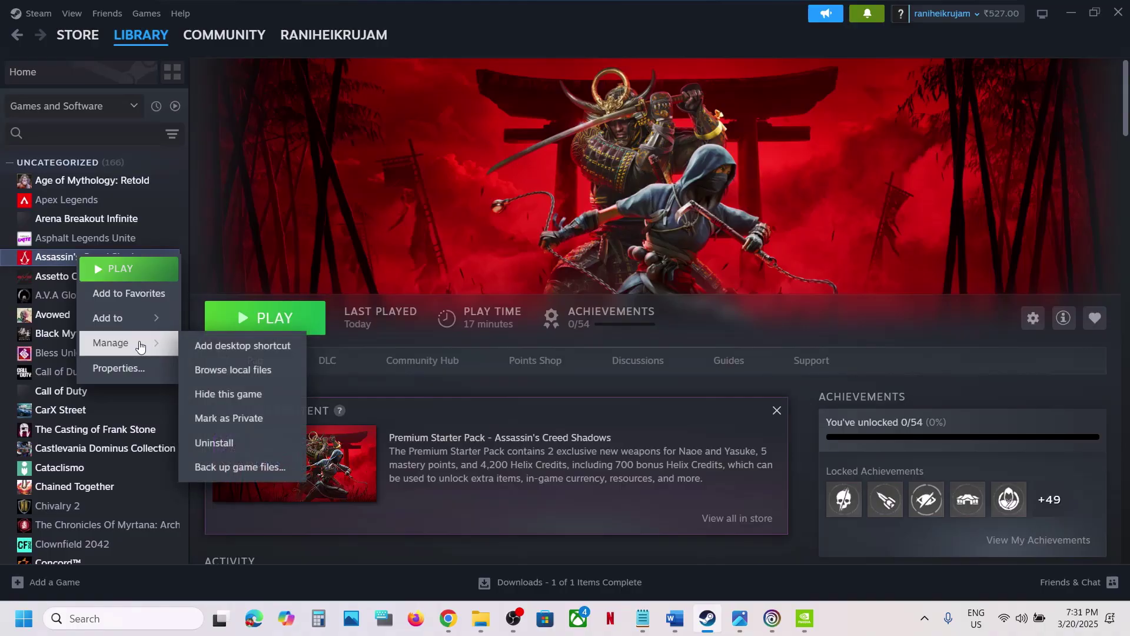
left_click(251, 380)
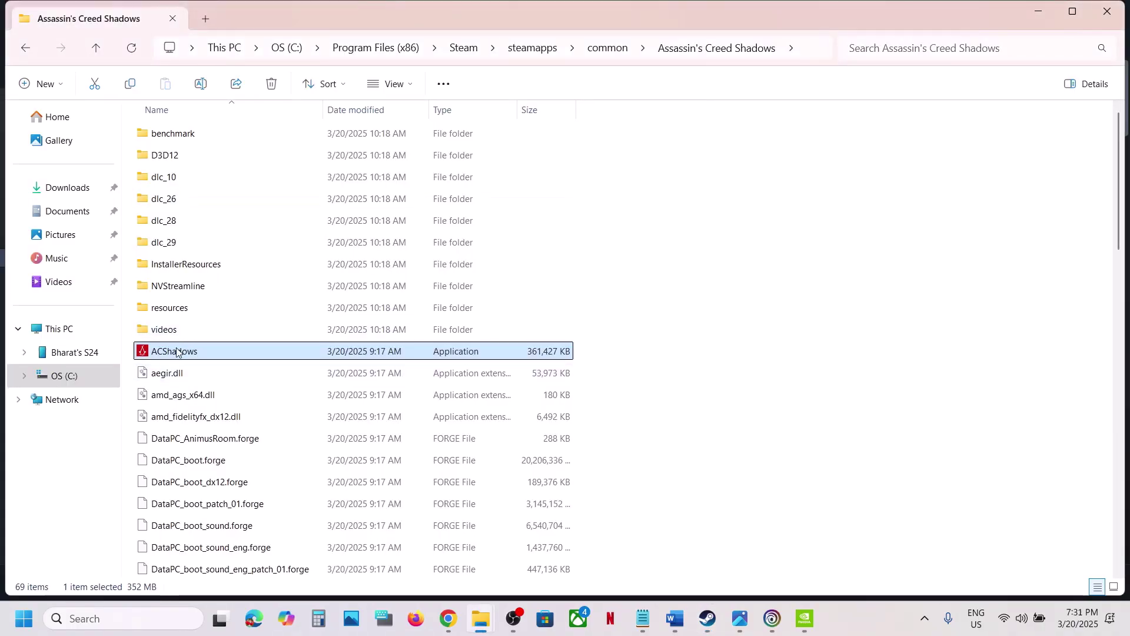
right_click(176, 351)
left_click(232, 385)
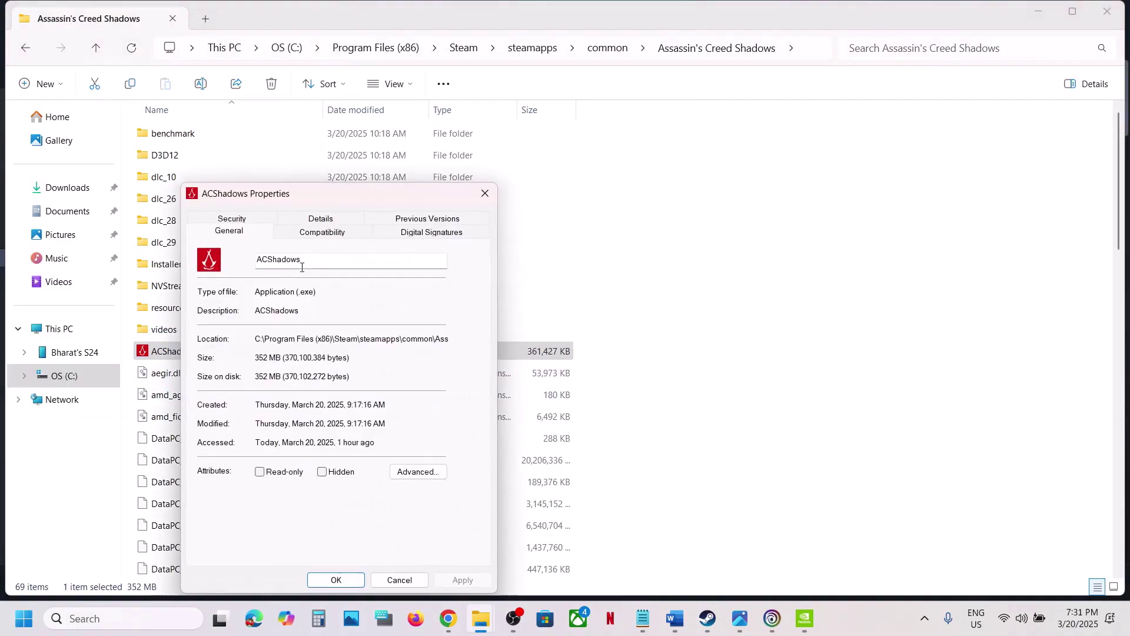
Set ACShadows compatibility mode to Windows 7 and disable fullscreen optimizations.
left_click(302, 235)
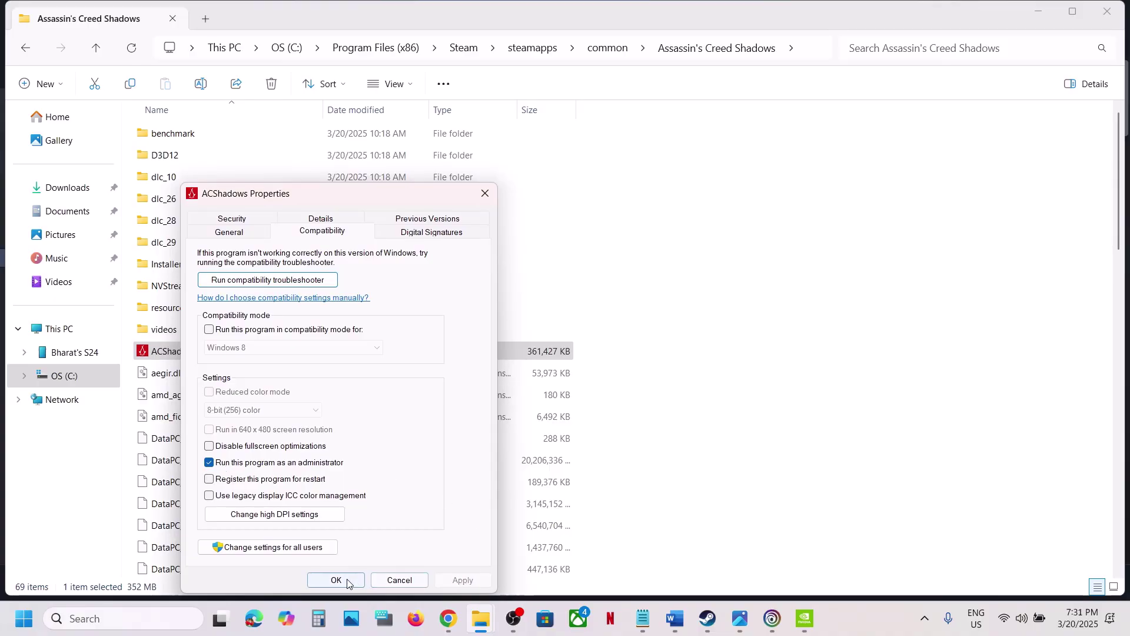
left_click(209, 331)
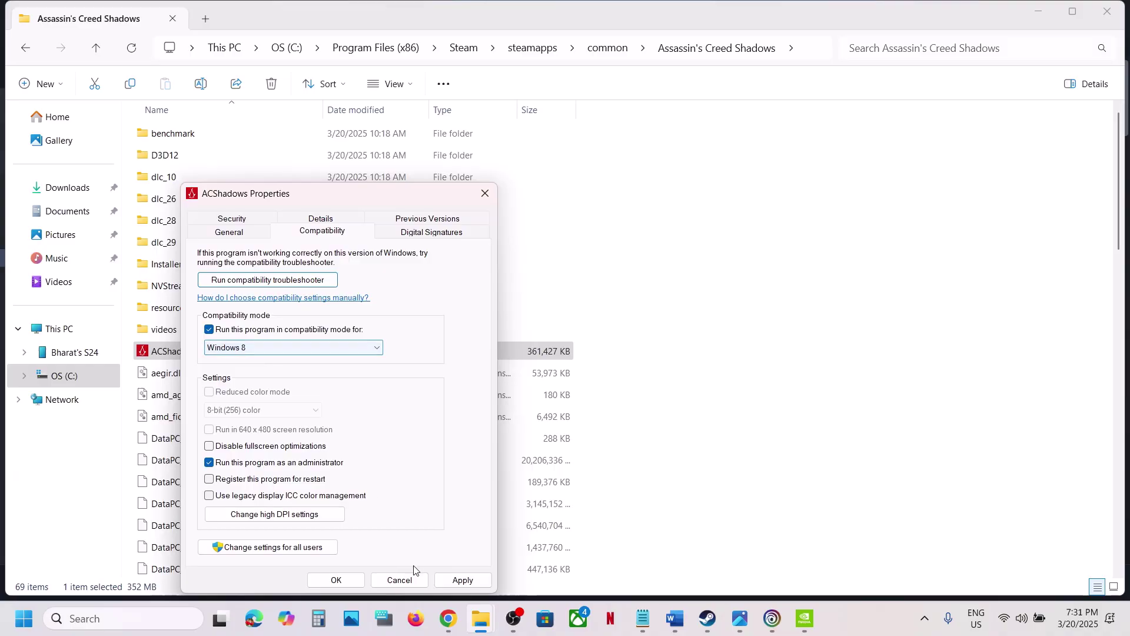
left_click(462, 579)
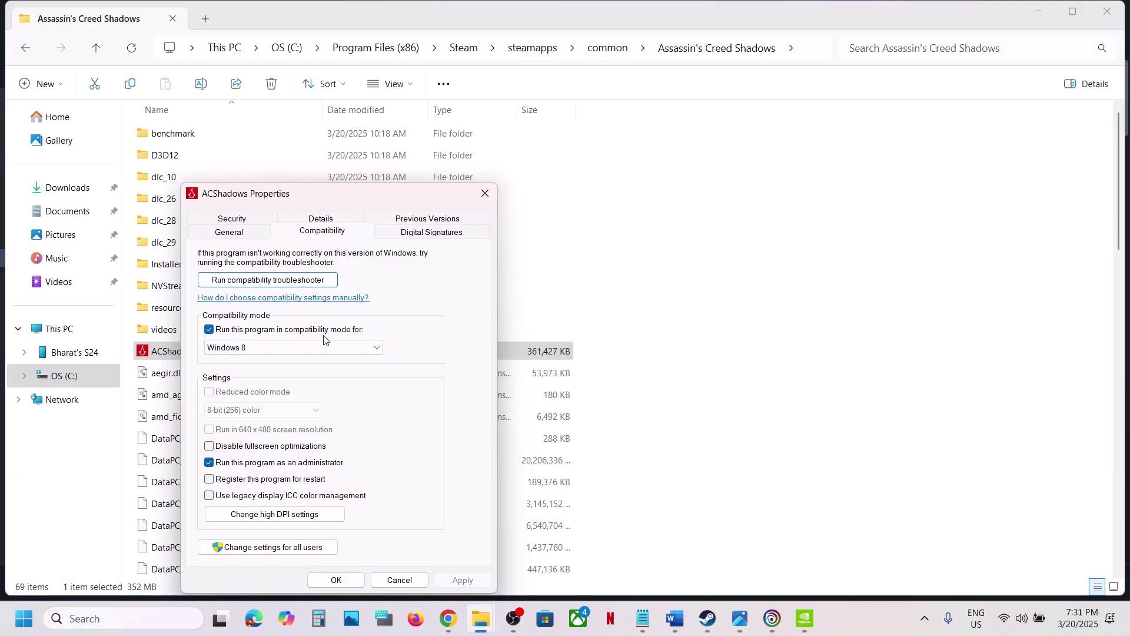
left_click(310, 347)
left_click(295, 397)
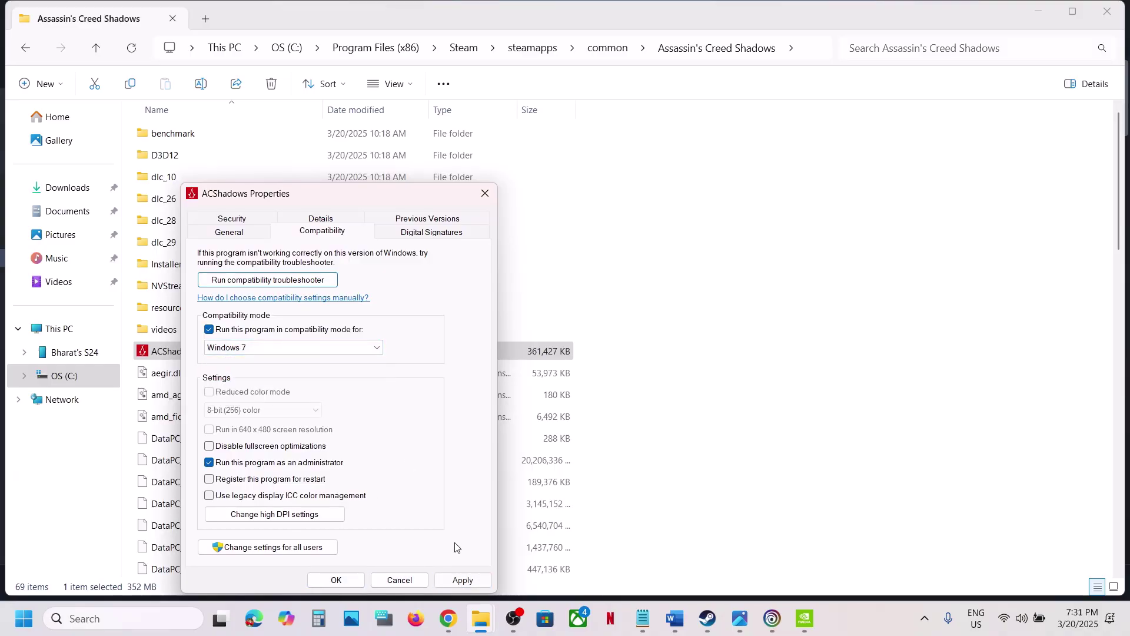
left_click(460, 581)
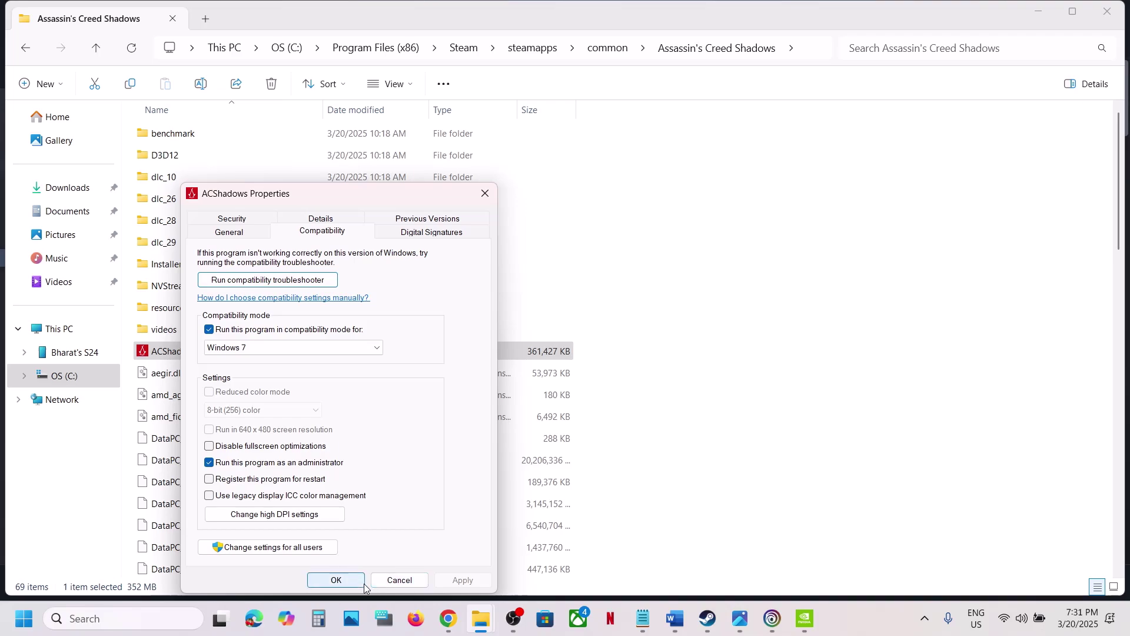
left_click(239, 448)
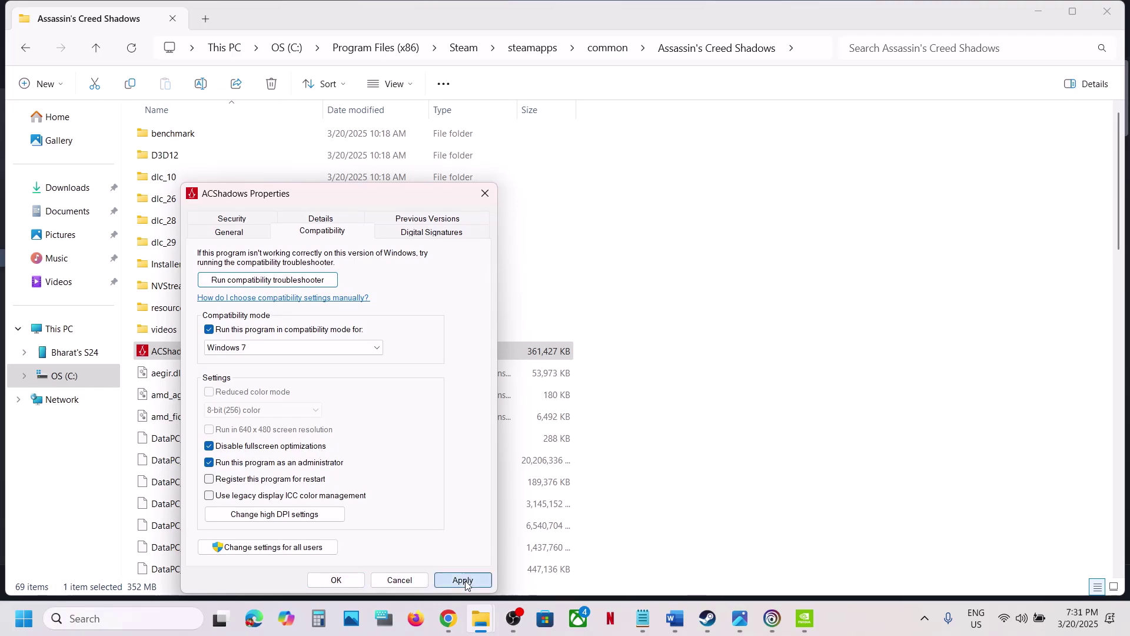
left_click(348, 581)
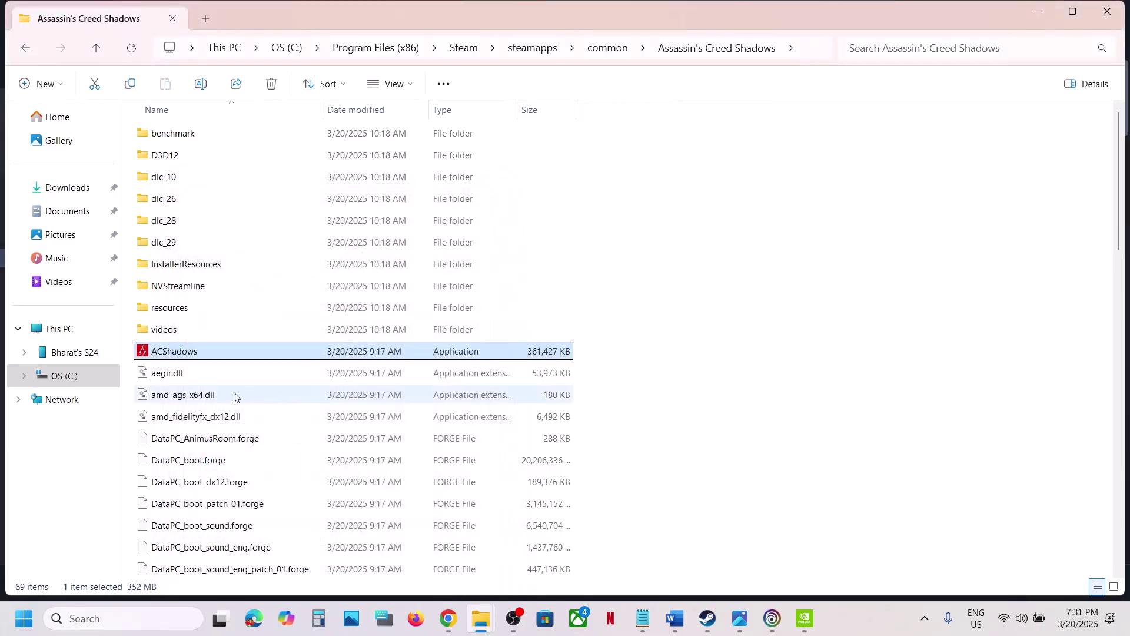
Clear compatibility mode and run-as-administrator on ACShadows.exe and apply the changes.
right_click(200, 355)
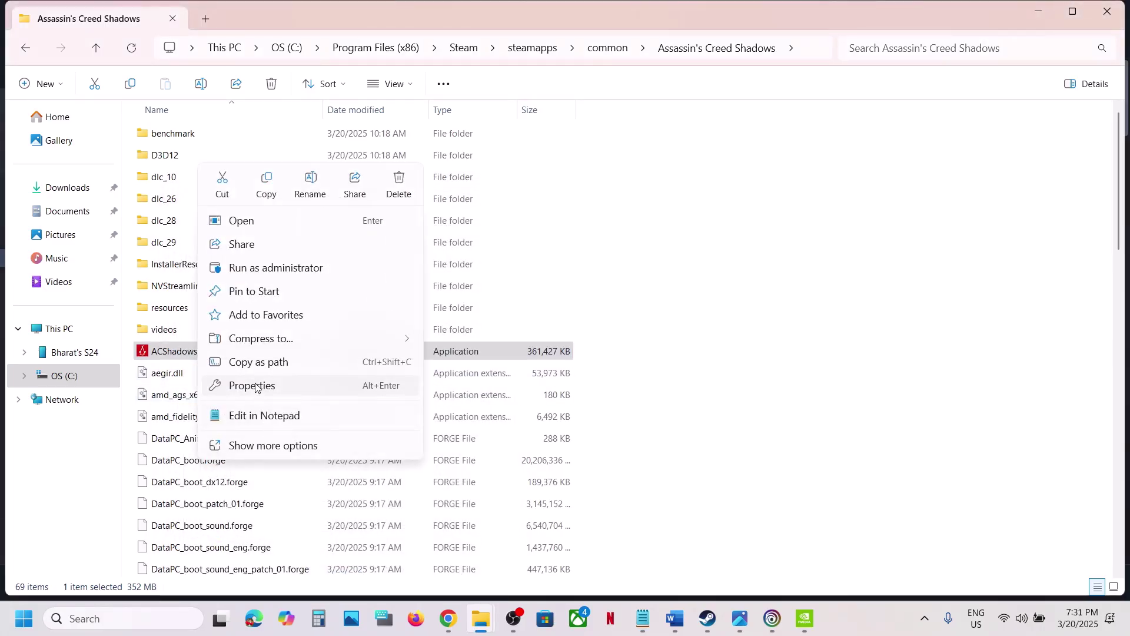
left_click(252, 385)
left_click(343, 233)
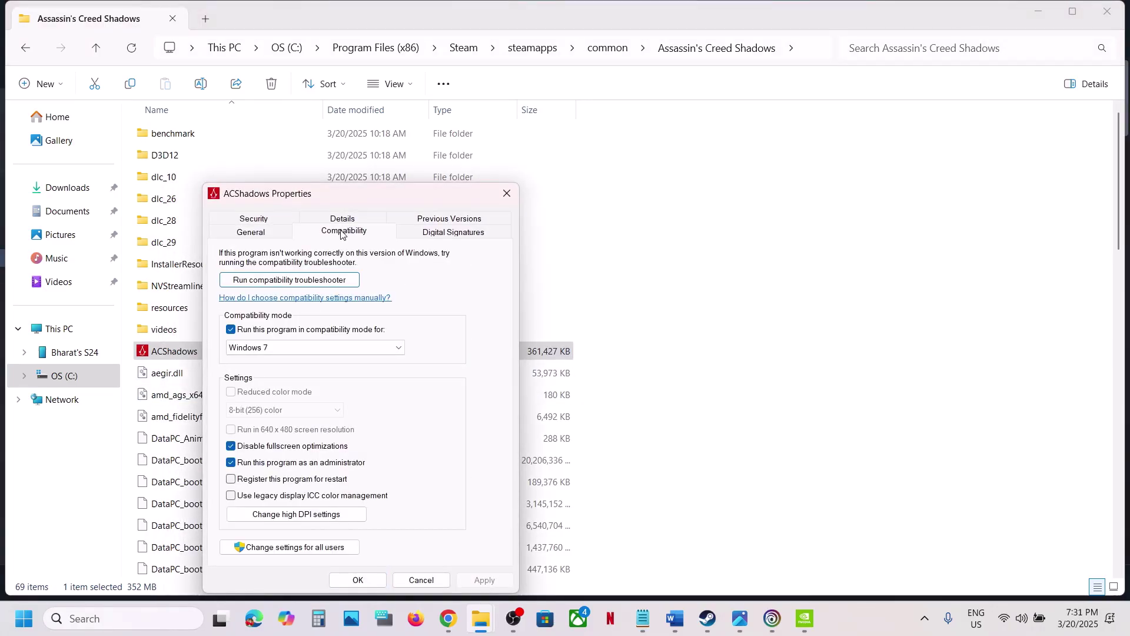
left_click(230, 330)
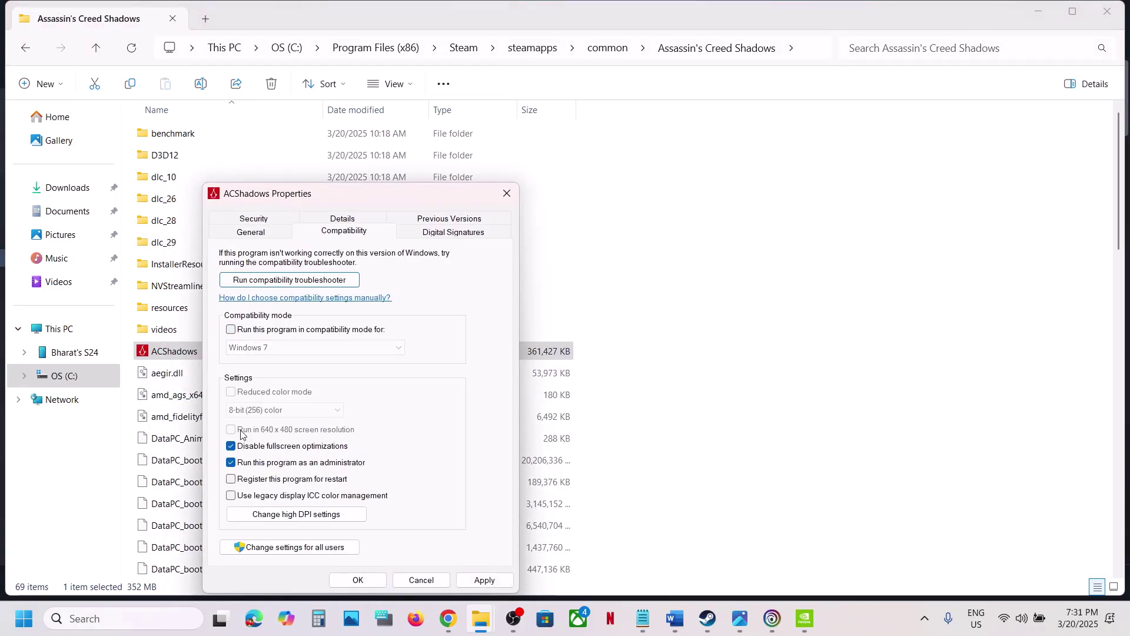
left_click(232, 463)
left_click(484, 580)
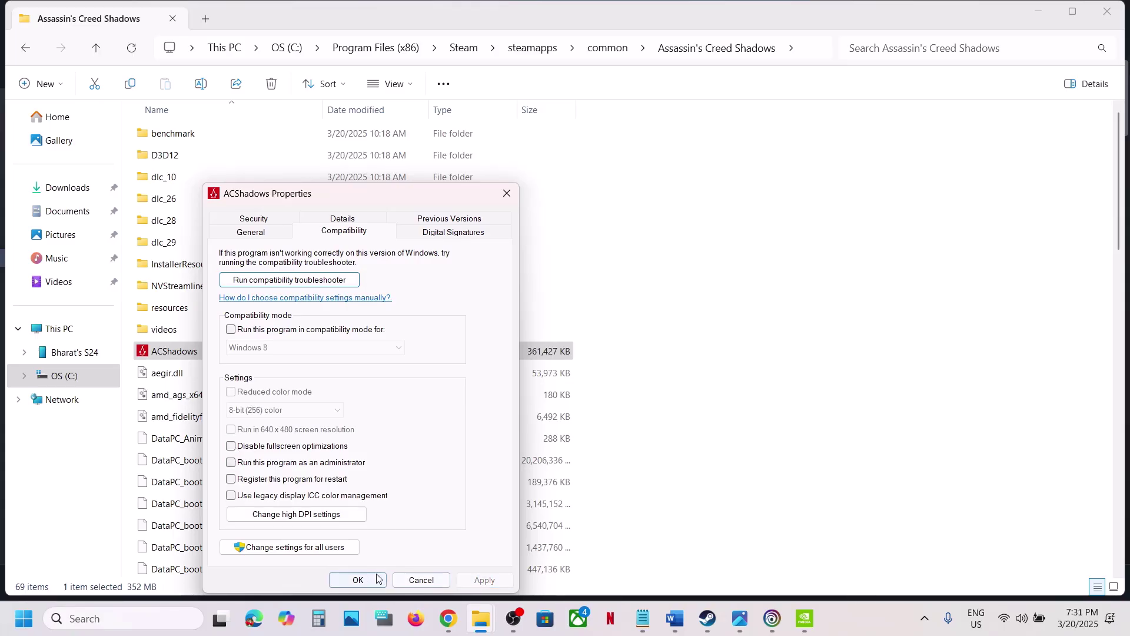
left_click(372, 580)
Highlight Step 11's Windows Security and Firewall instruction in Word, then open Settings with Win+I.
left_click(707, 619)
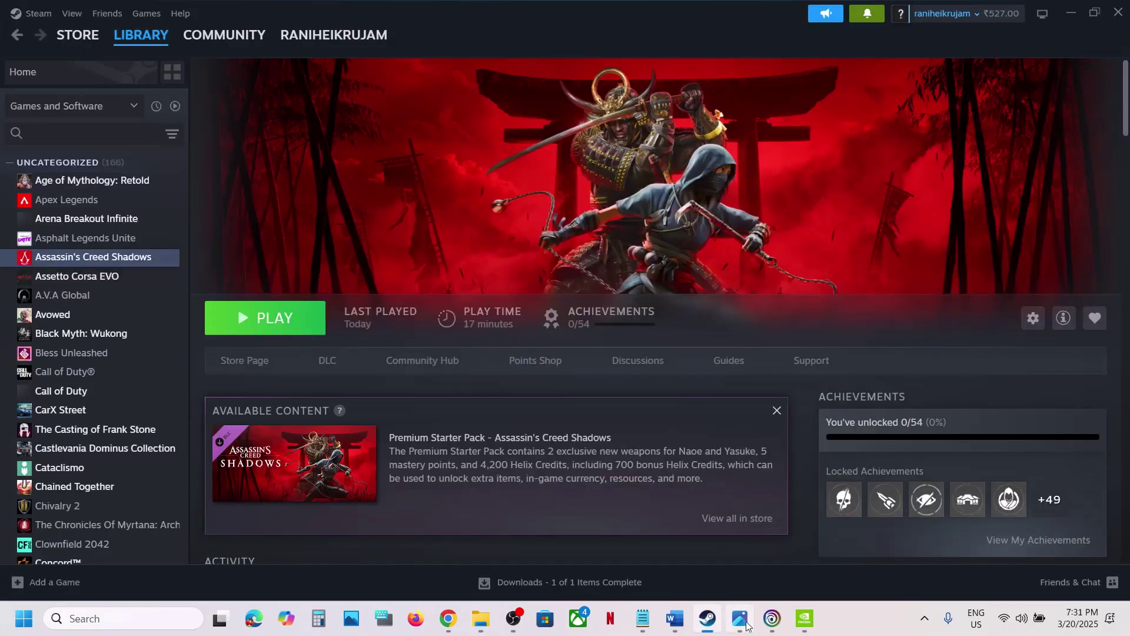
left_click(740, 618)
left_click(741, 619)
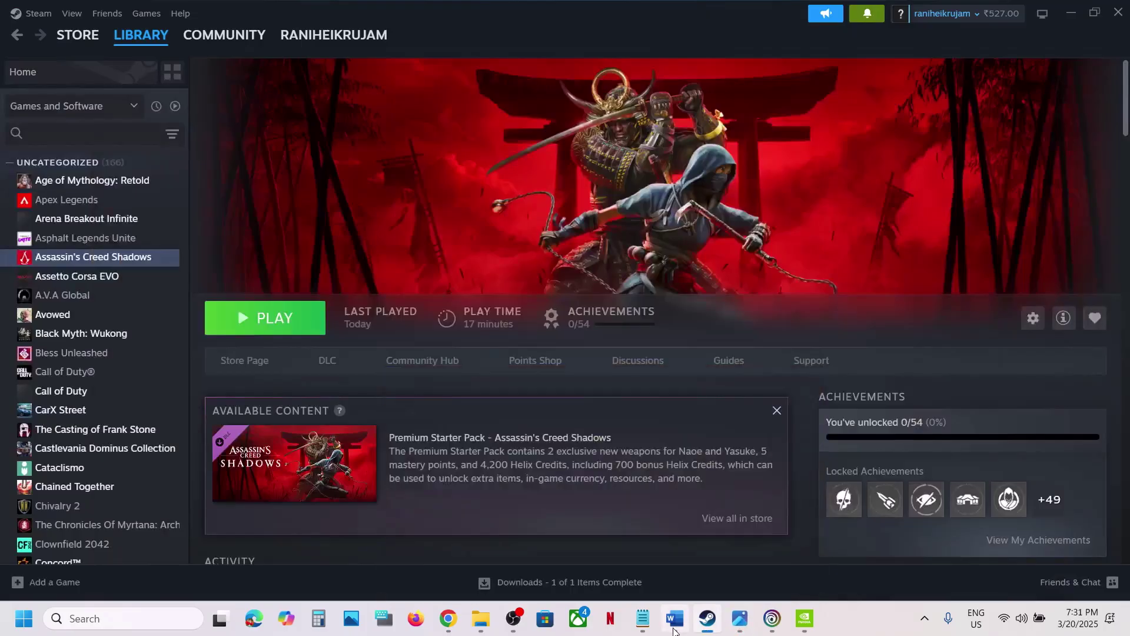
left_click(666, 568)
scroll(406, 444, "down", 5)
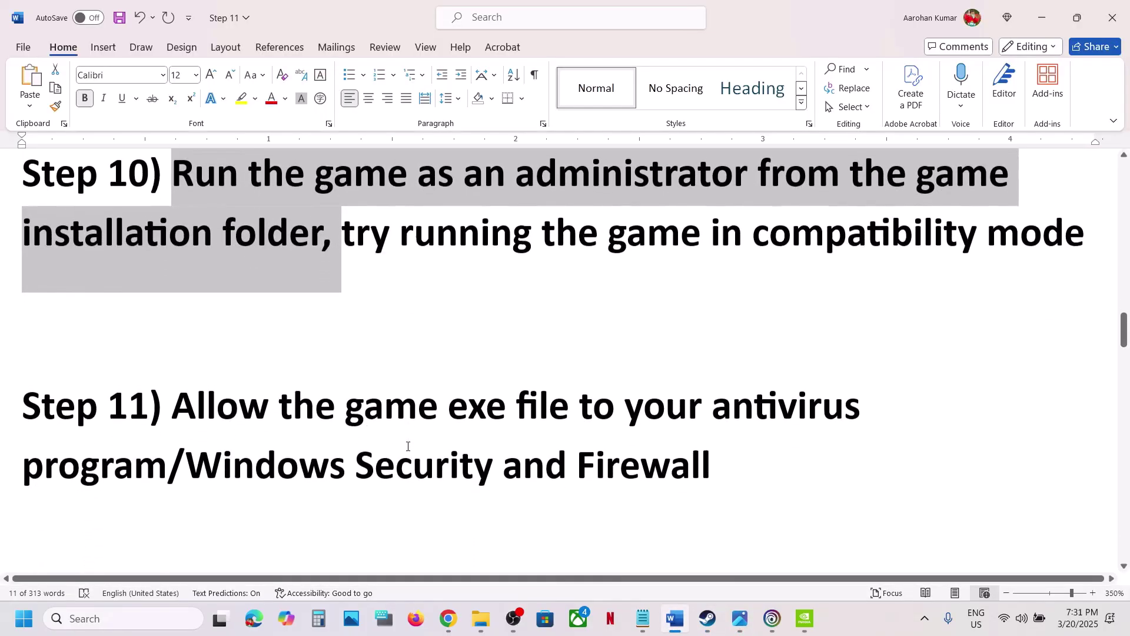
left_click_drag(179, 396, 168, 452)
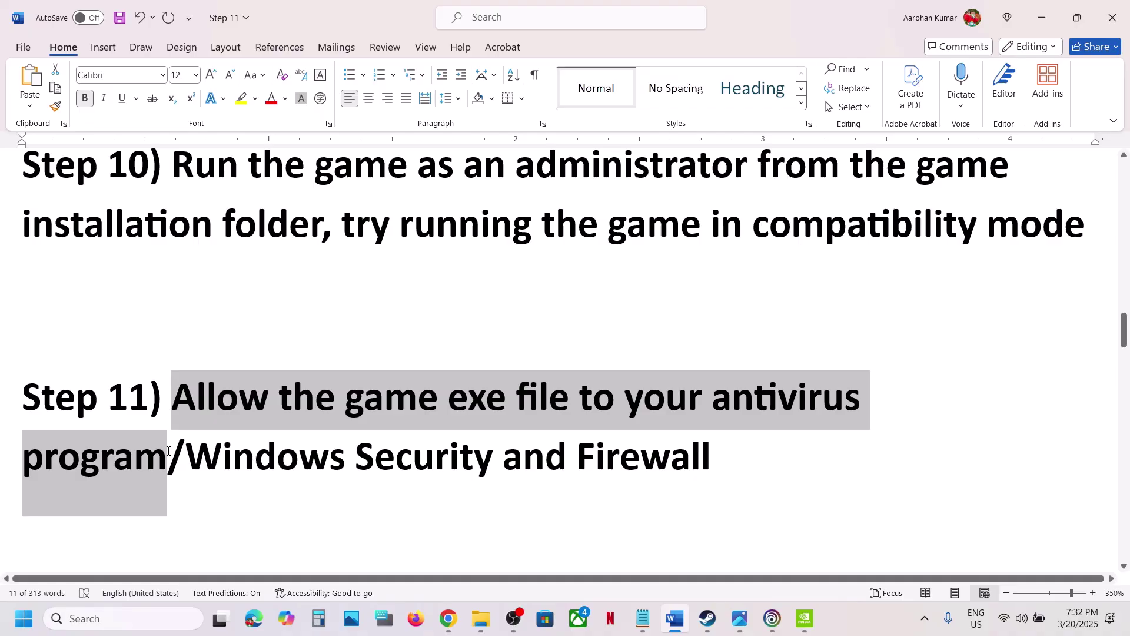
left_click(198, 465)
left_click_drag(194, 465, 711, 465)
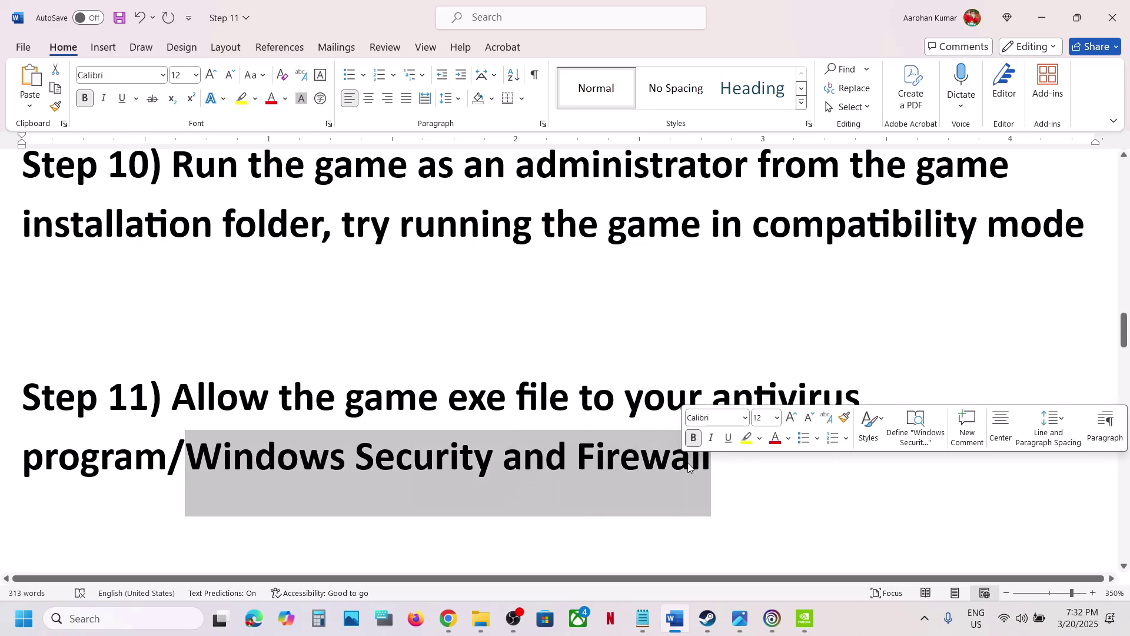
key("super+i")
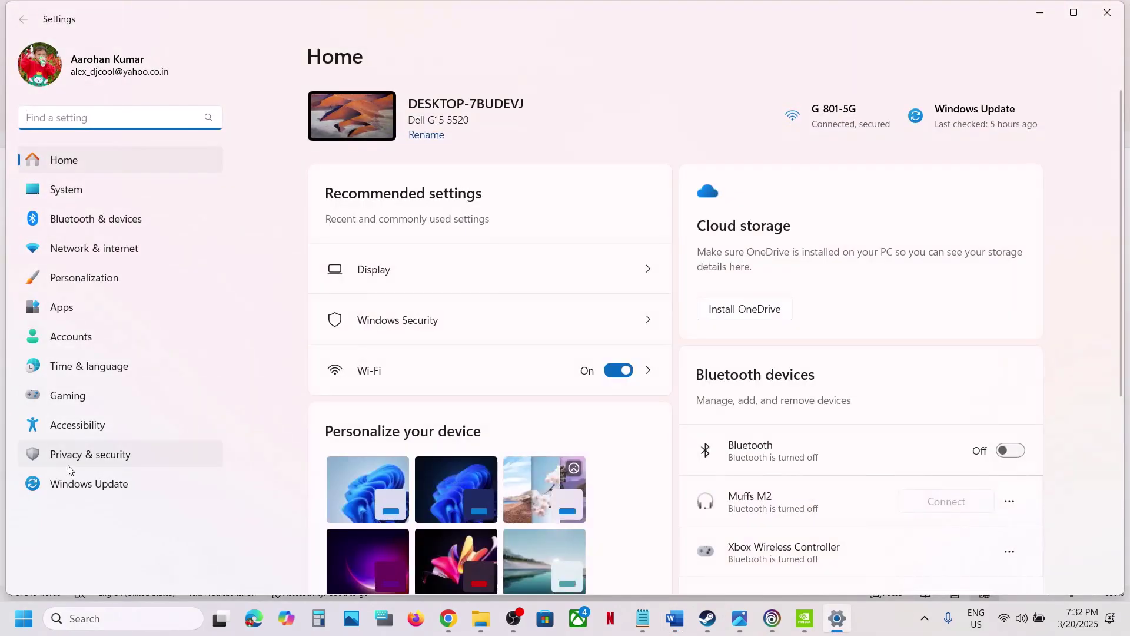
Add ACShadows as an allowed app under Controlled folder access in ransomware protection.
left_click(72, 456)
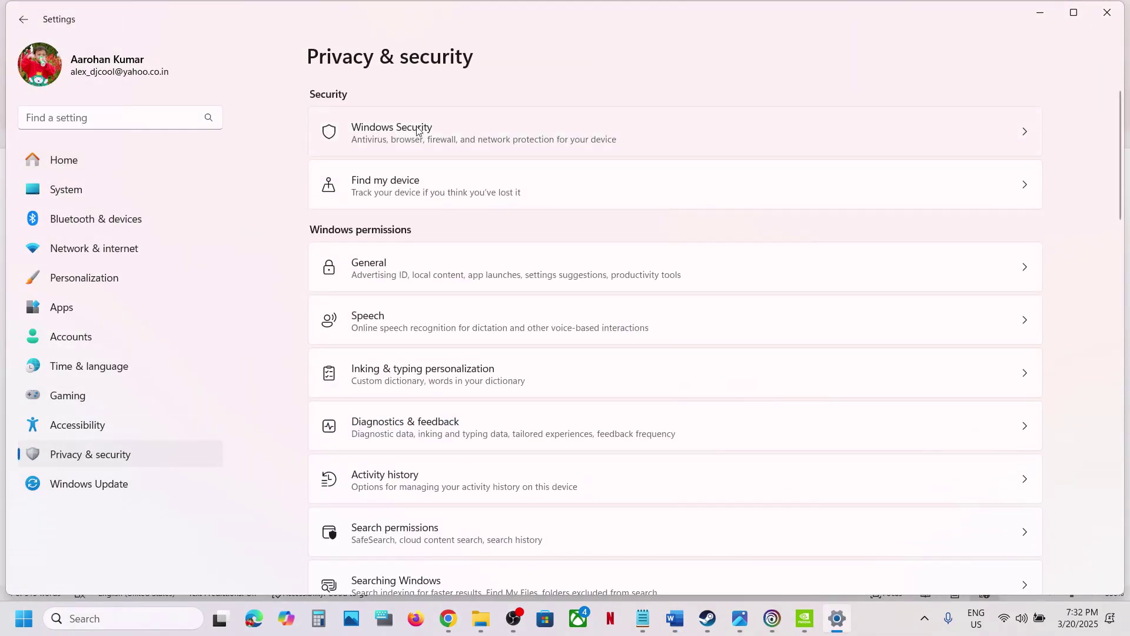
left_click(419, 130)
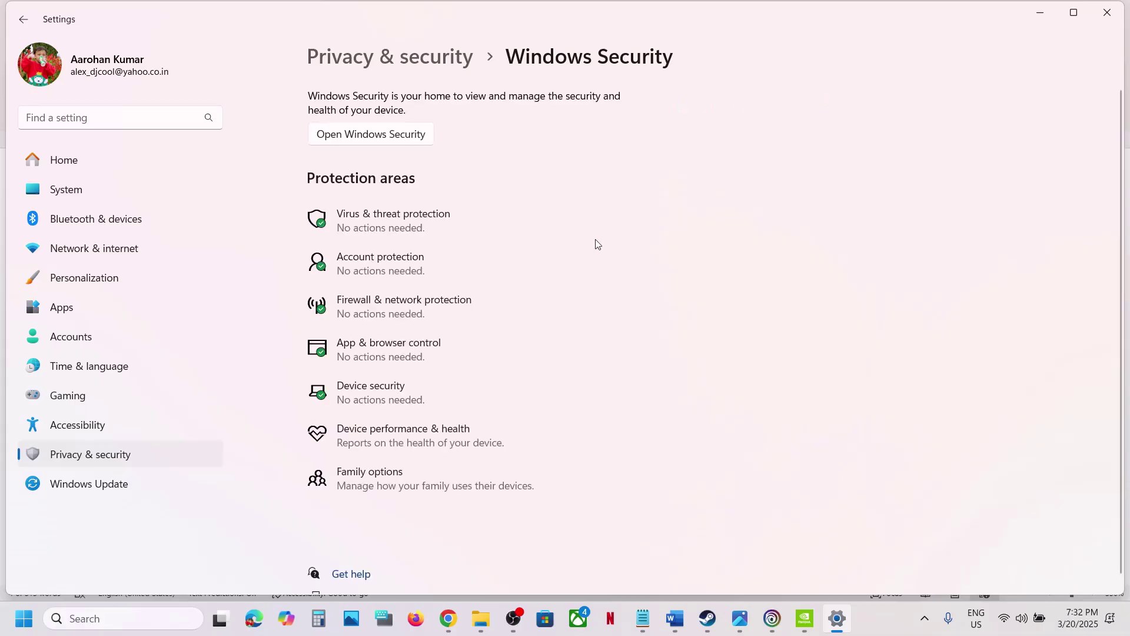
left_click(369, 228)
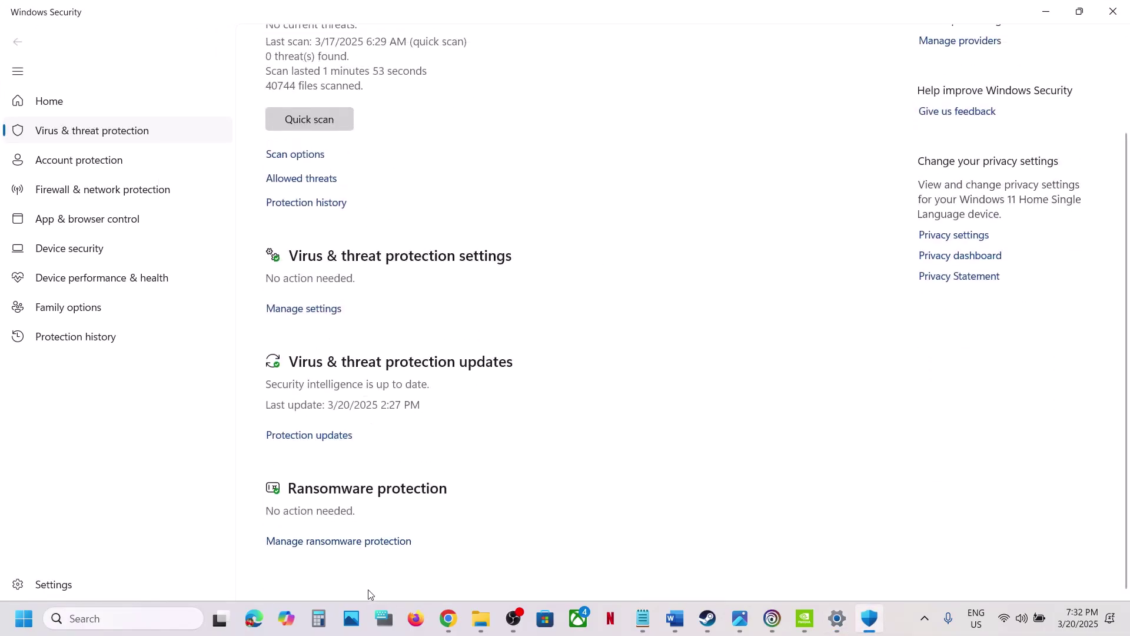
left_click(345, 547)
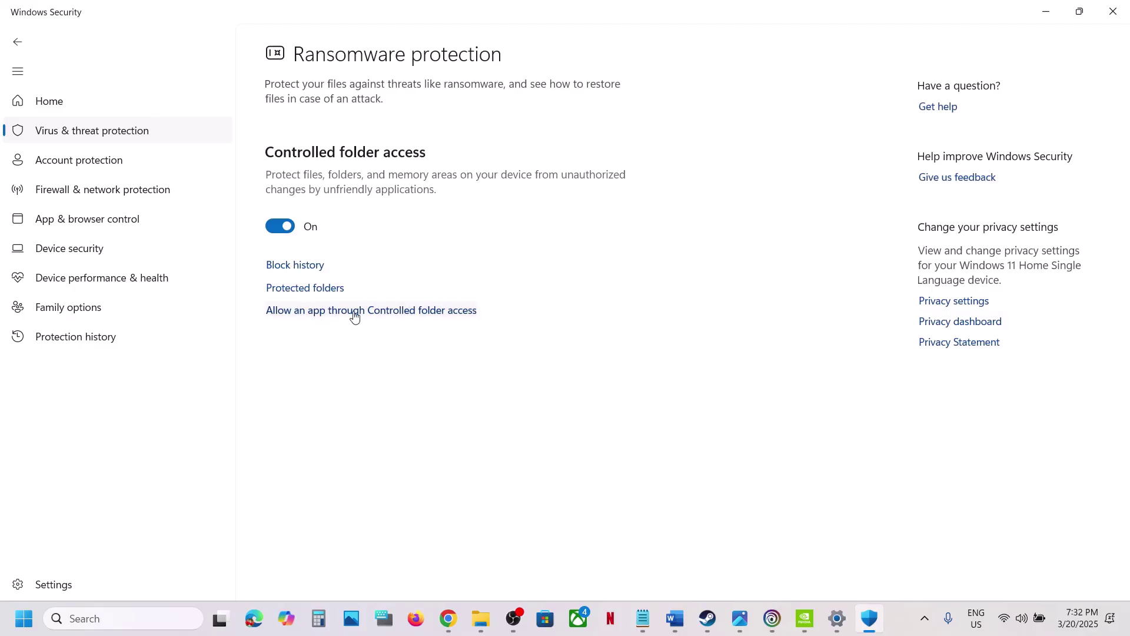
left_click(349, 312)
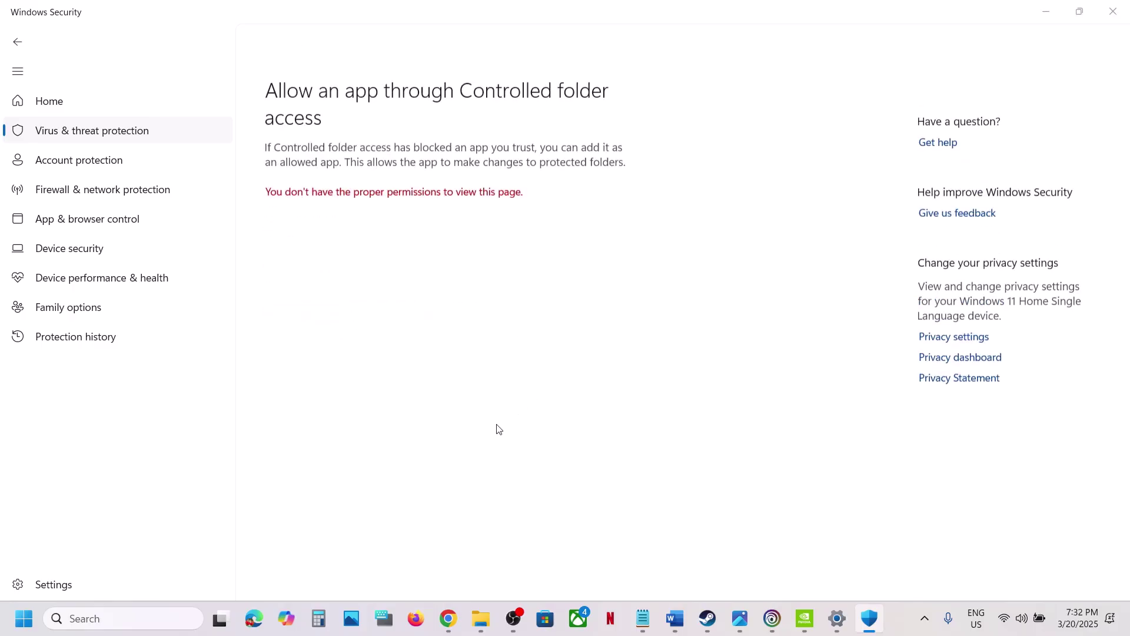
left_click(362, 174)
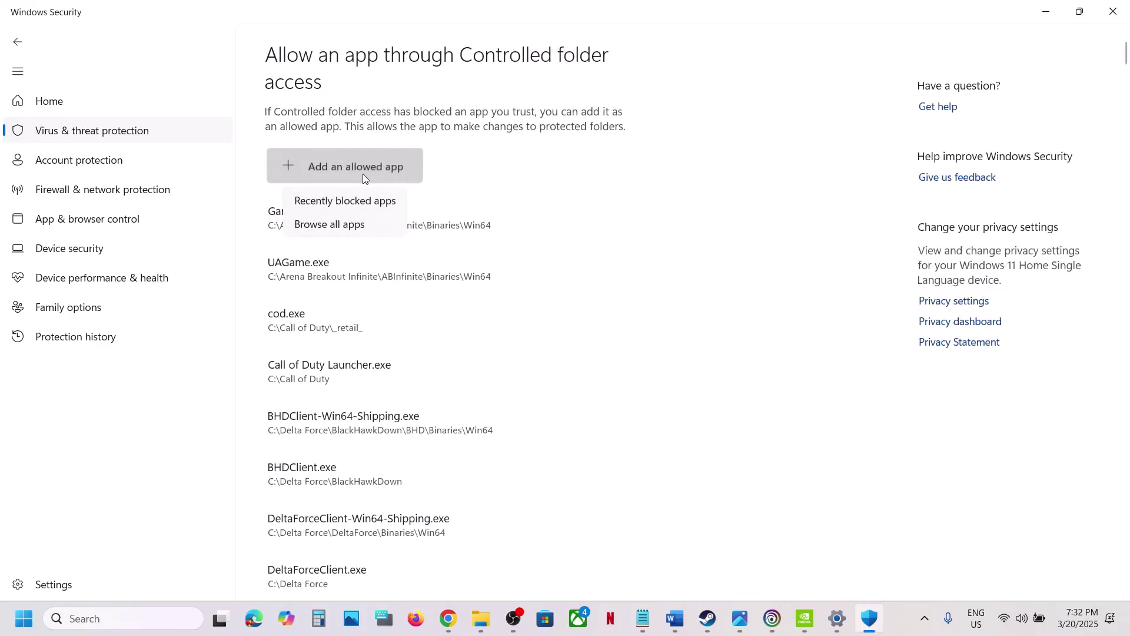
left_click(373, 222)
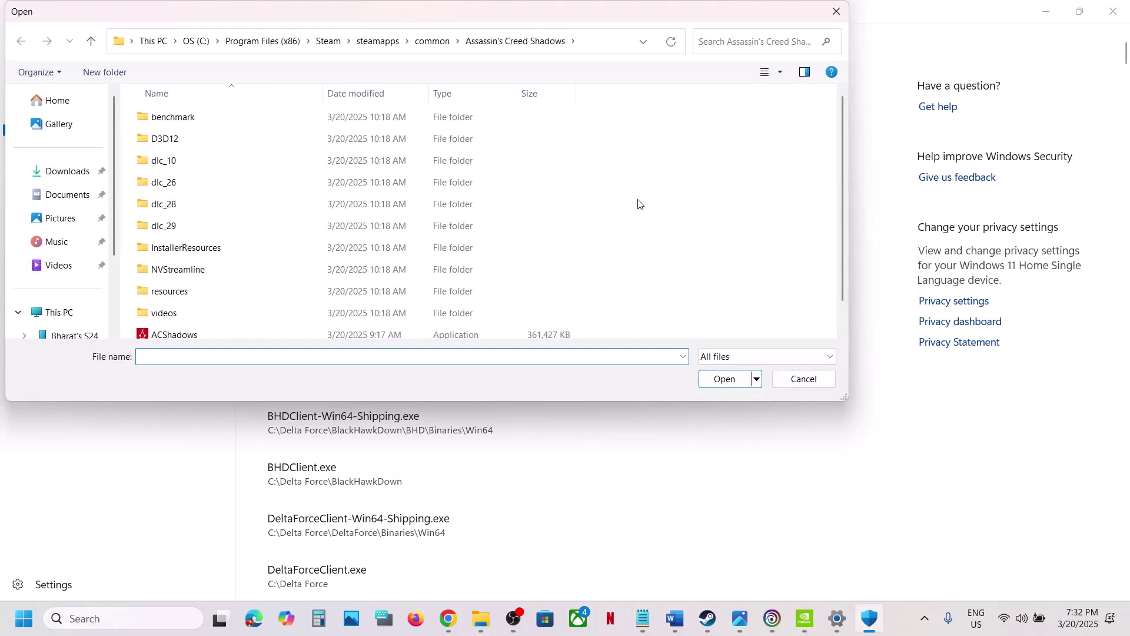
scroll(305, 254, "down", 1)
left_click(180, 314)
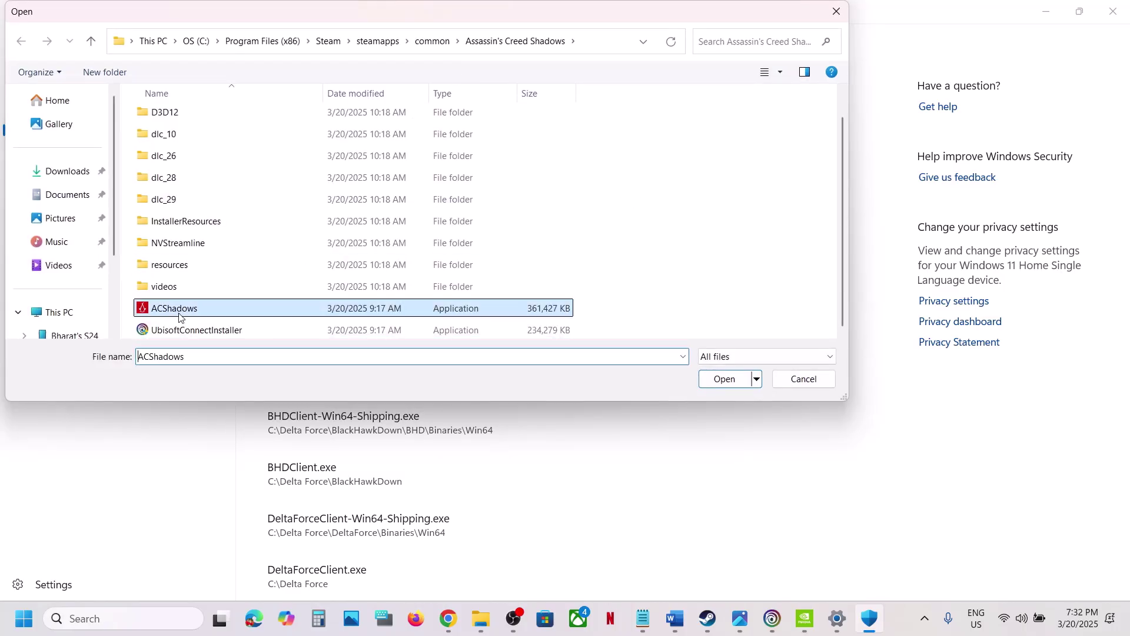
left_click(730, 380)
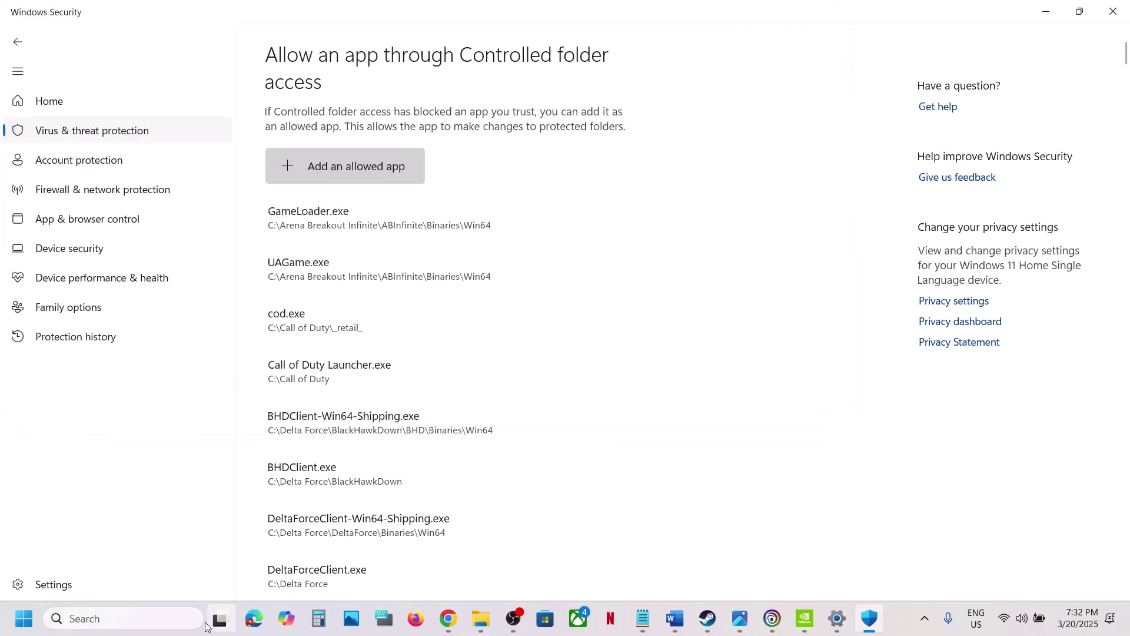
Open the Windows Defender Firewall allowed apps list from Control Panel.
left_click(140, 626)
type("control")
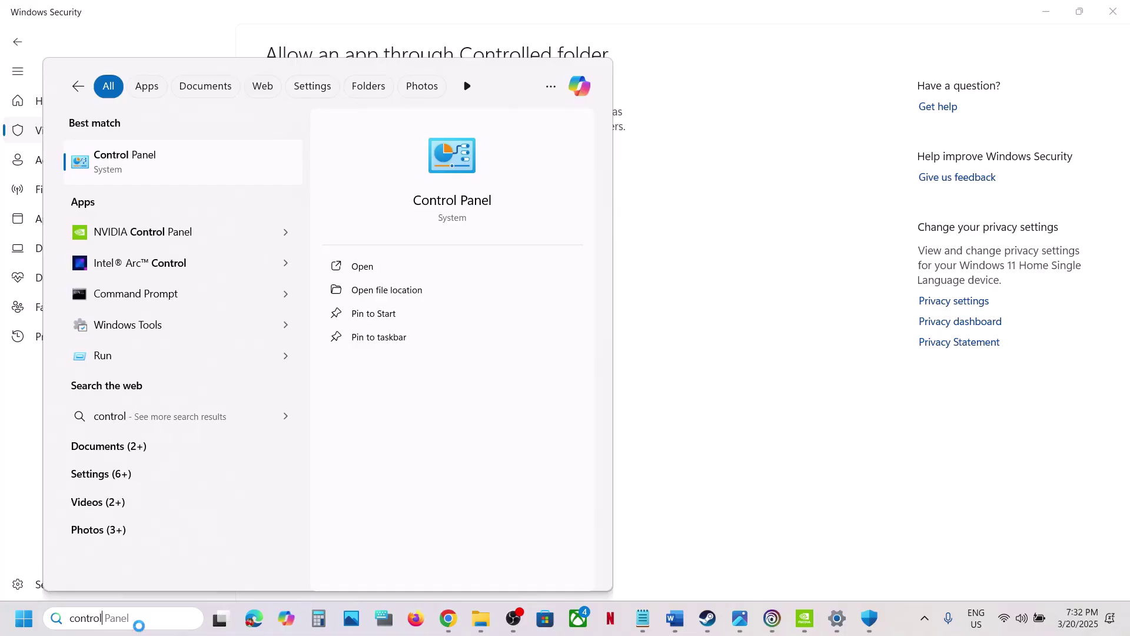
key("Return")
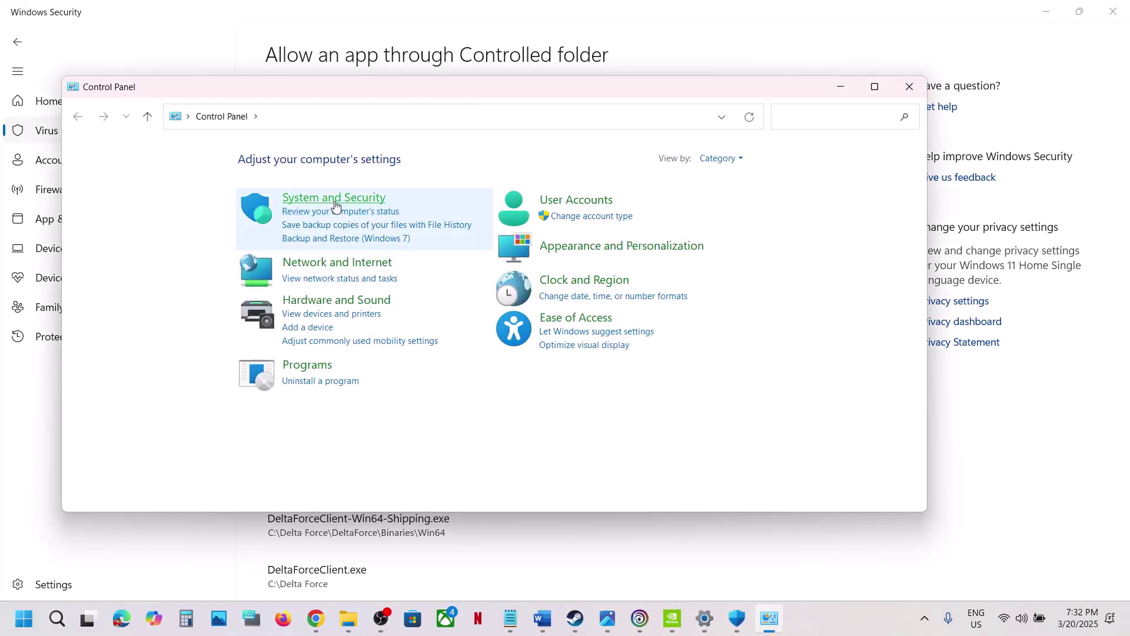
left_click(347, 199)
left_click(350, 206)
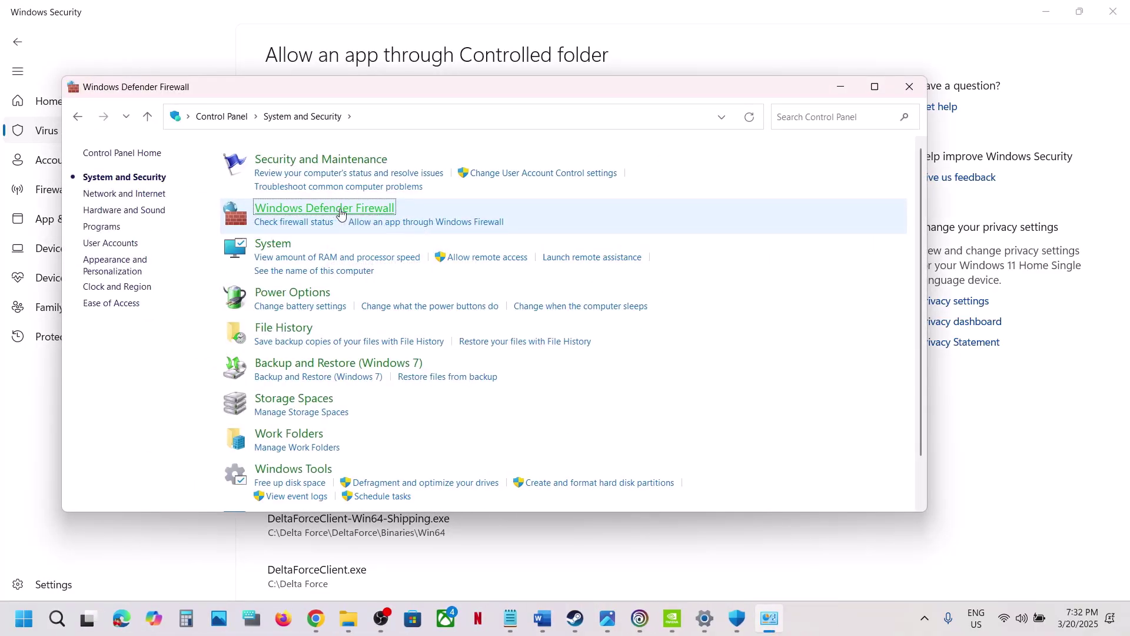
left_click(117, 198)
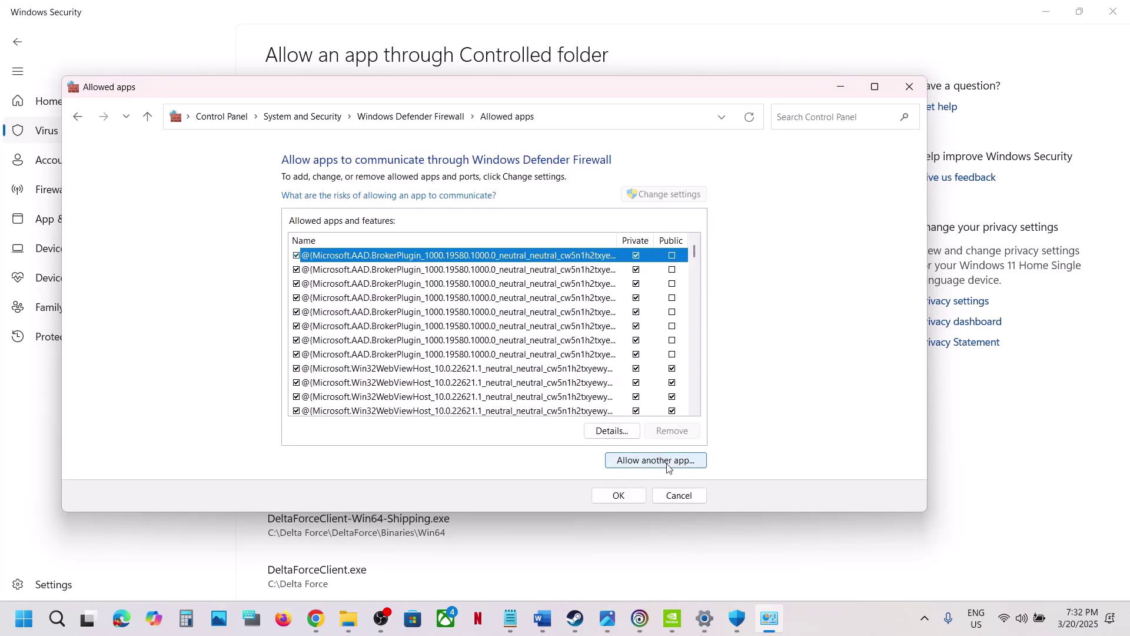
Try adding ACShadows to the firewall exceptions, confirm it's already listed, and close the window.
left_click(655, 460)
left_click(593, 374)
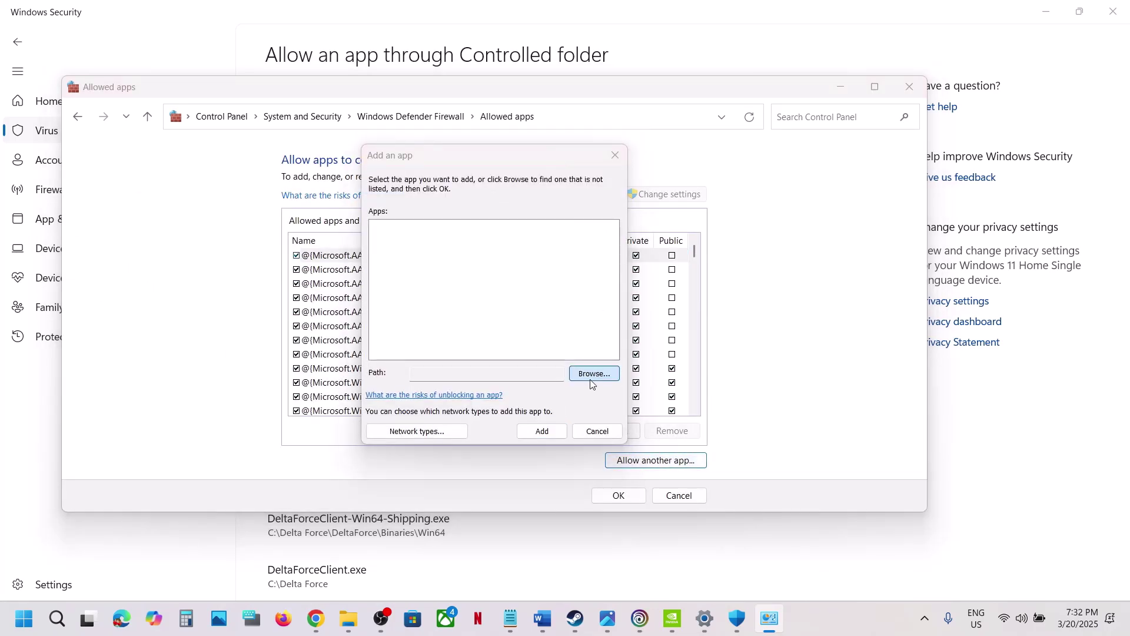
left_click(535, 474)
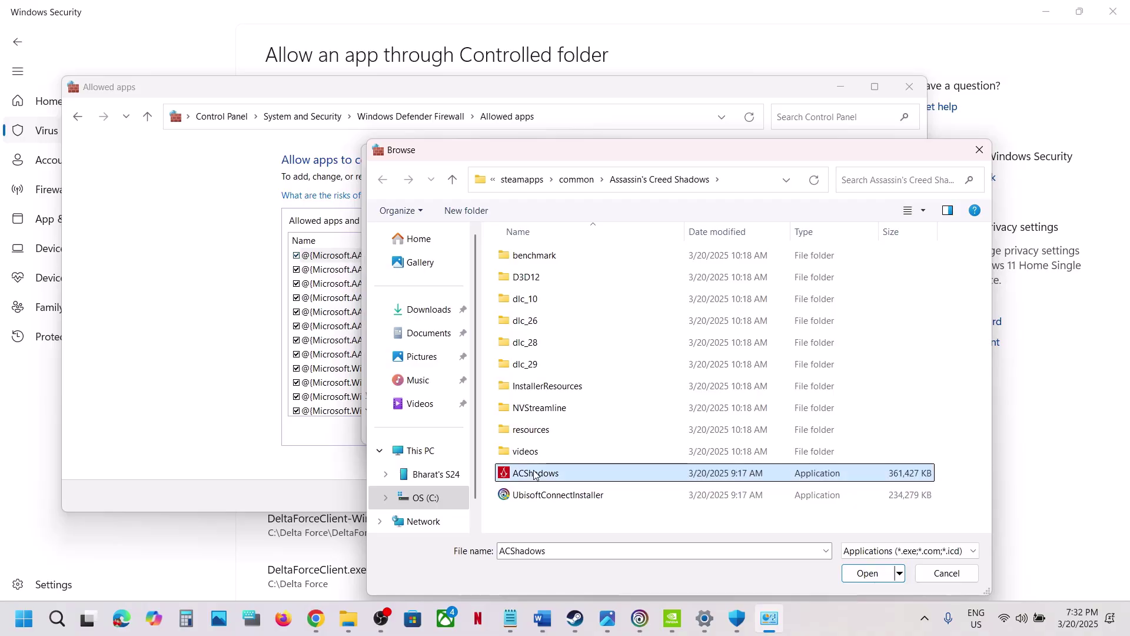
left_click(860, 577)
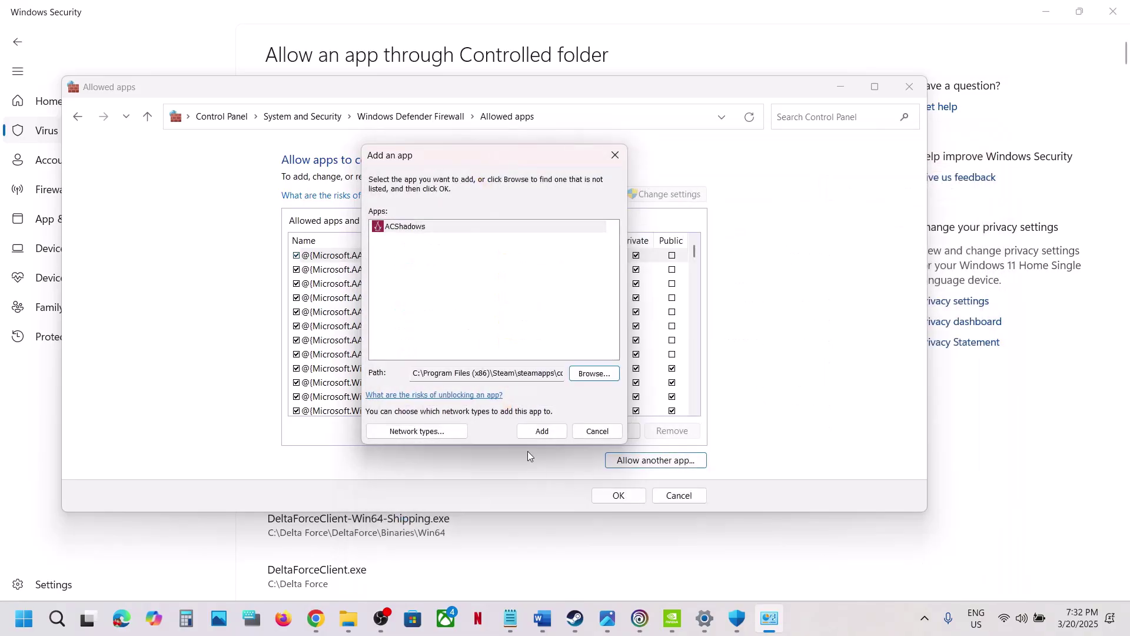
left_click(542, 431)
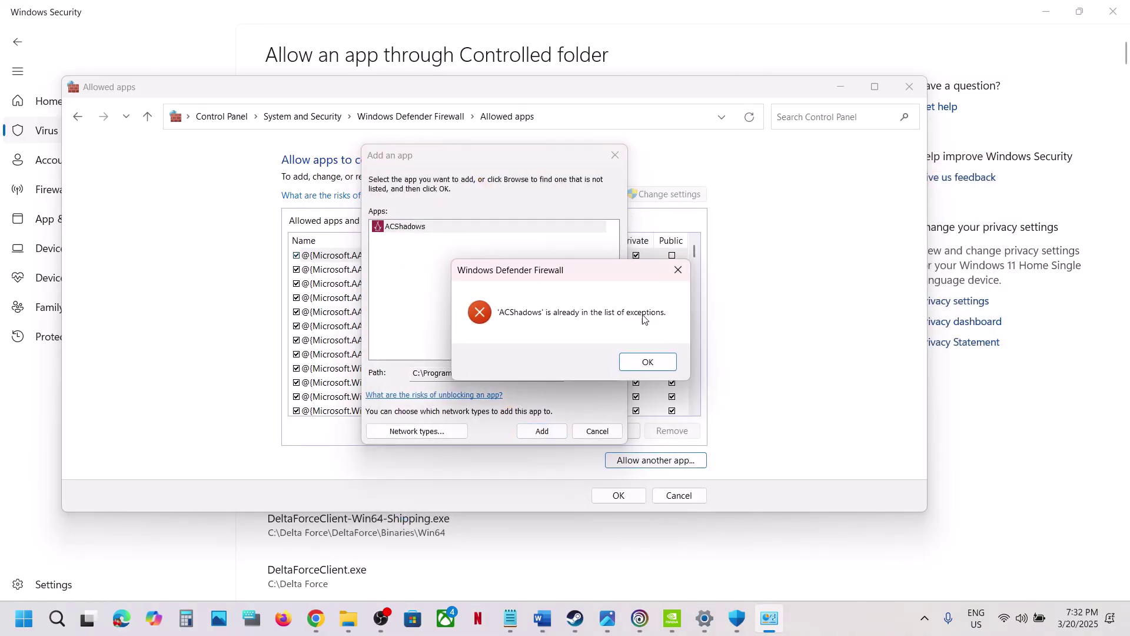
left_click(648, 361)
left_click(612, 151)
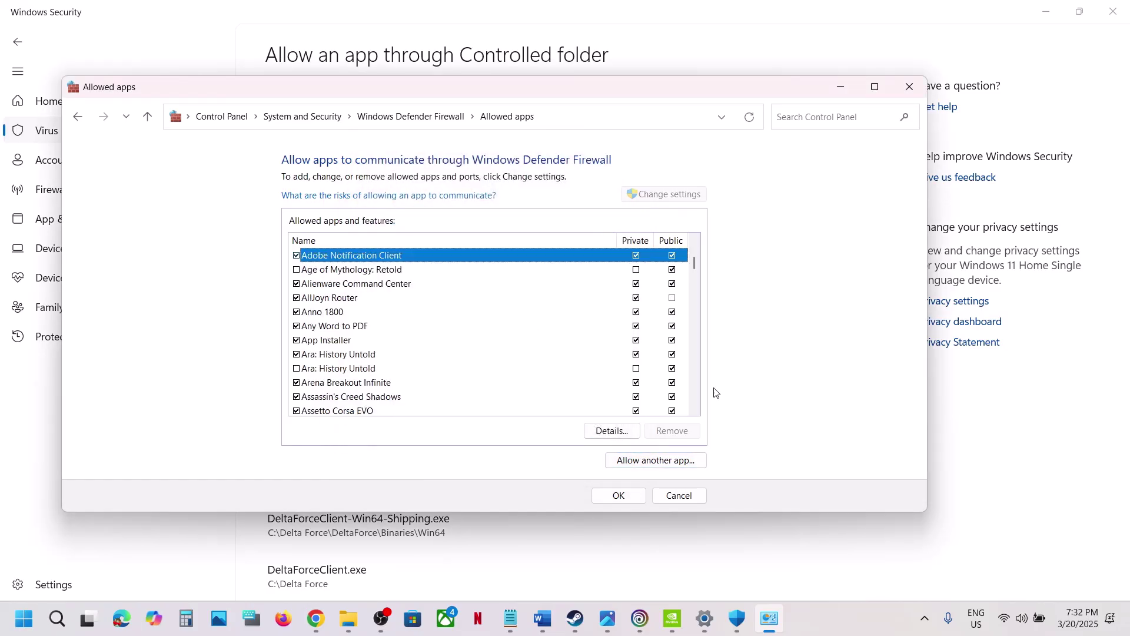
left_click(695, 410)
left_click(694, 410)
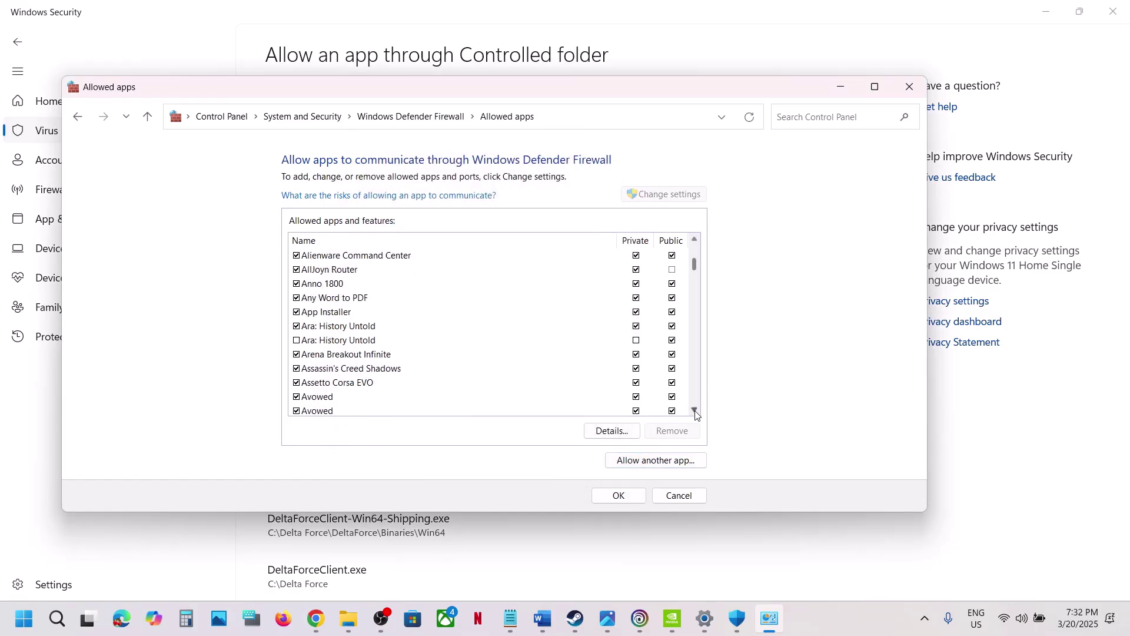
left_click(344, 369)
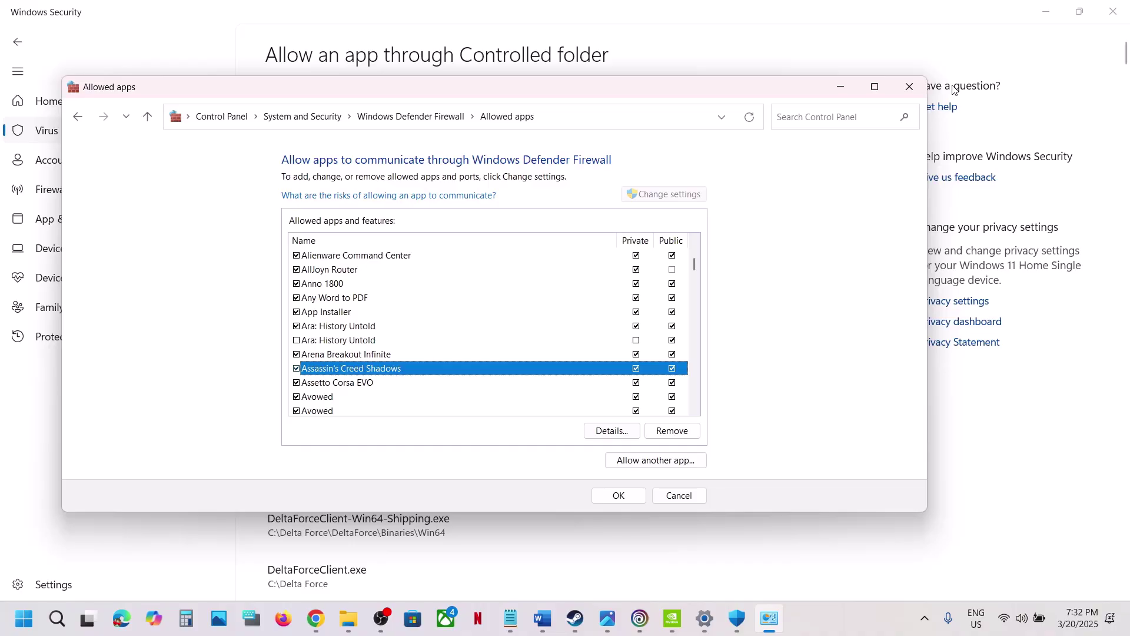
left_click(910, 87)
Close Windows Security and Settings, then select 'AMD 25.2.1 Optional Update' in Step 12 of the guide.
left_click(1123, 11)
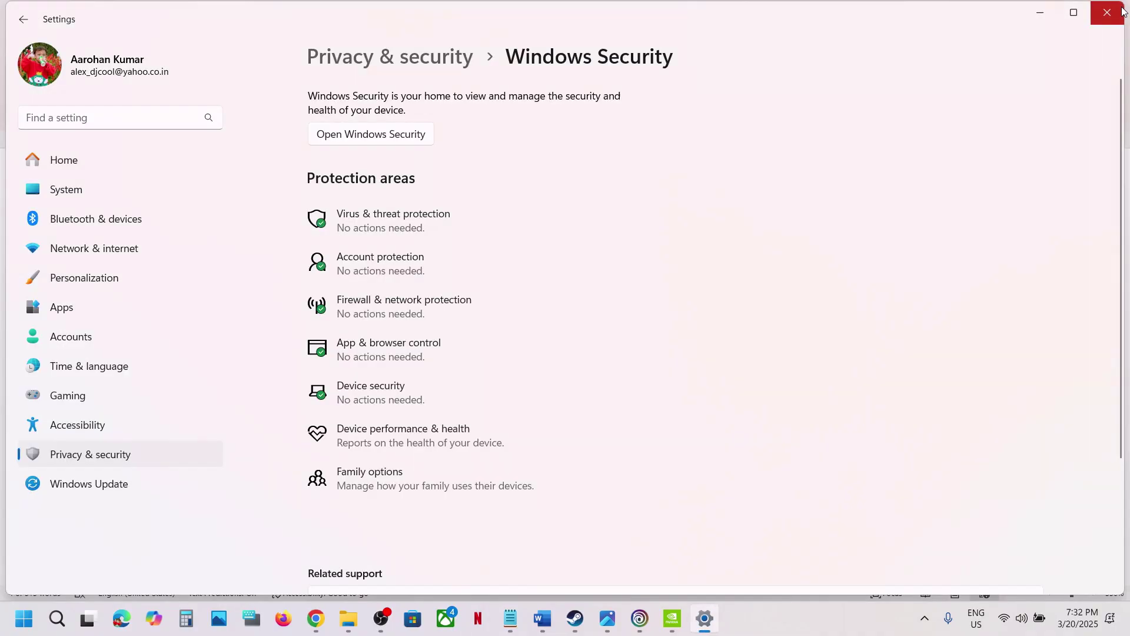
left_click(1122, 11)
scroll(601, 359, "down", 3)
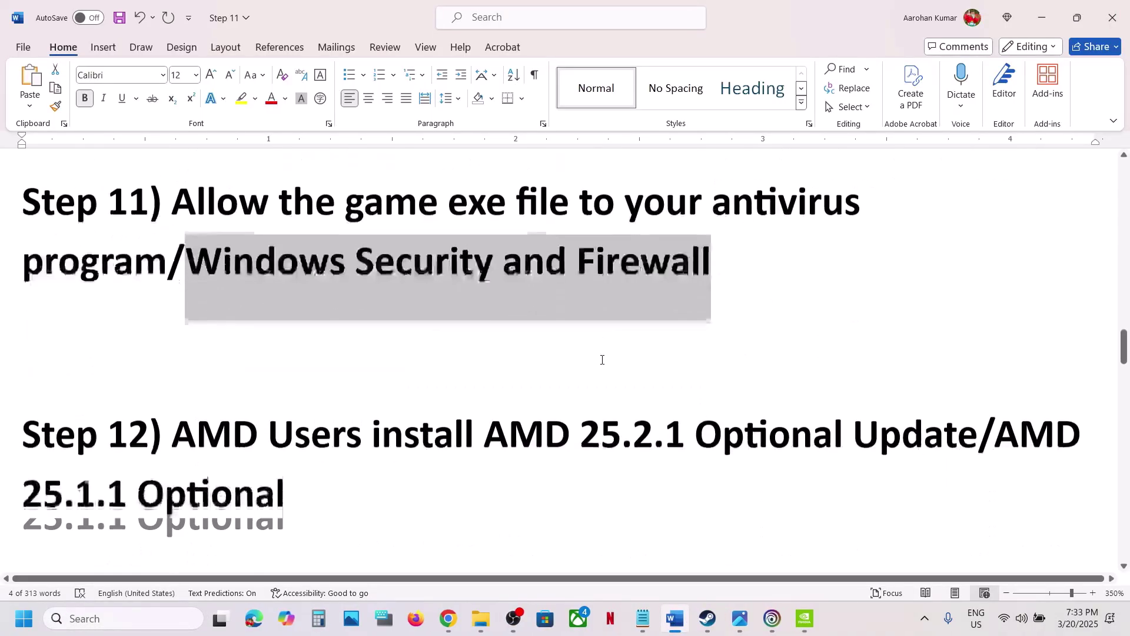
scroll(602, 359, "down", 1)
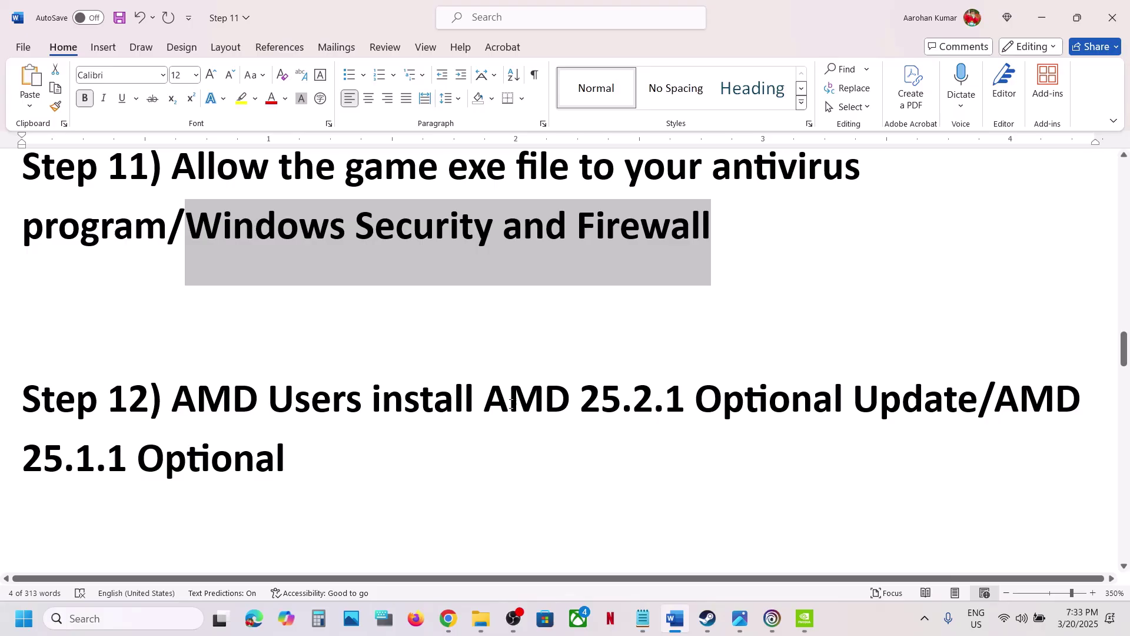
left_click_drag(485, 400, 934, 395)
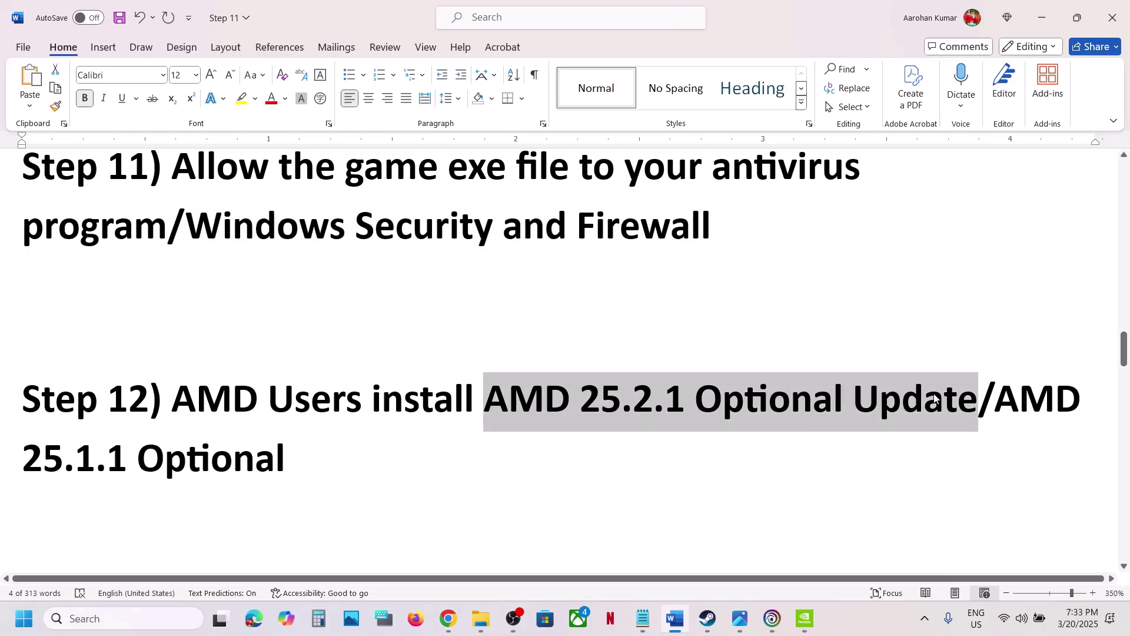
Download the AMD Adrenalin 25.2.1 Windows 10/11 driver from its release notes and check its progress.
left_click(448, 618)
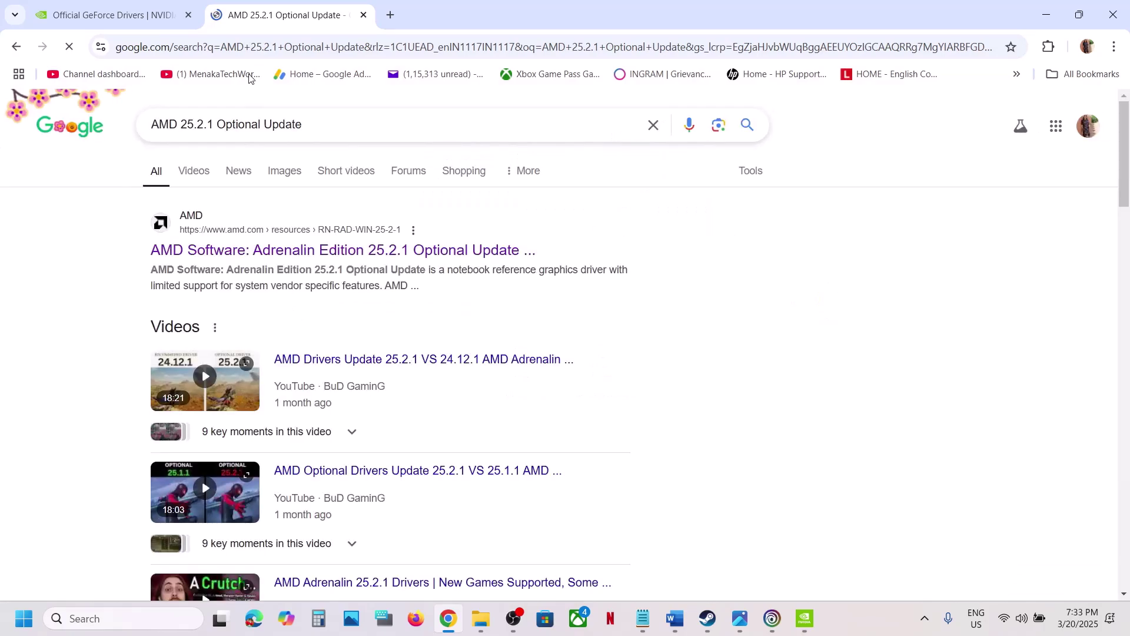
left_click(246, 258)
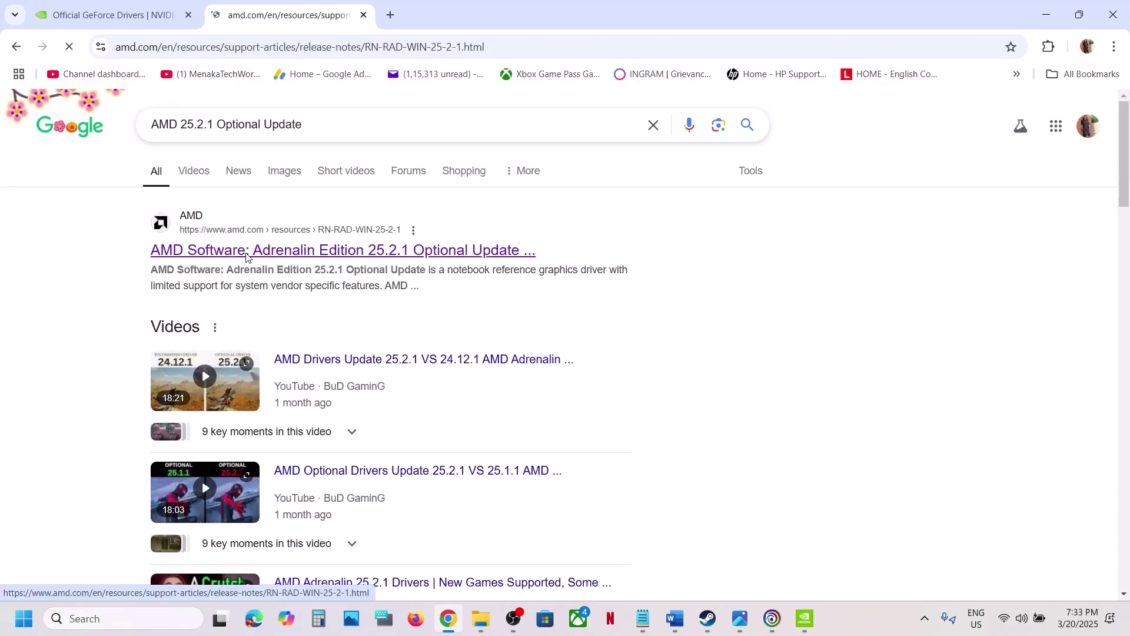
scroll(446, 279, "down", 5)
scroll(447, 279, "down", 5)
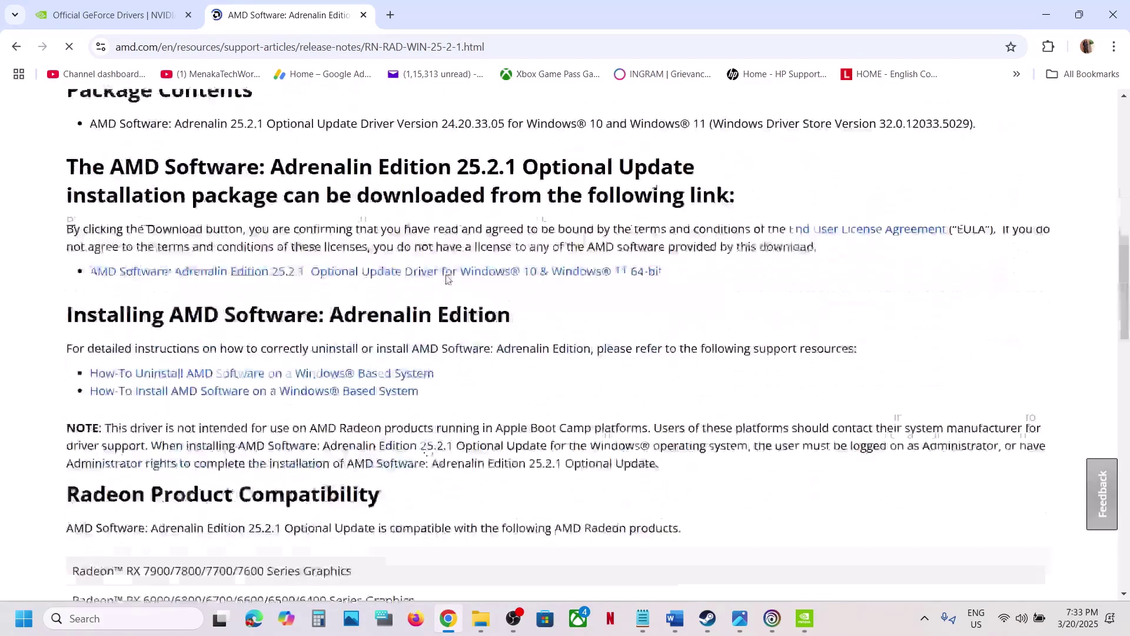
left_click(382, 260)
left_click(1061, 47)
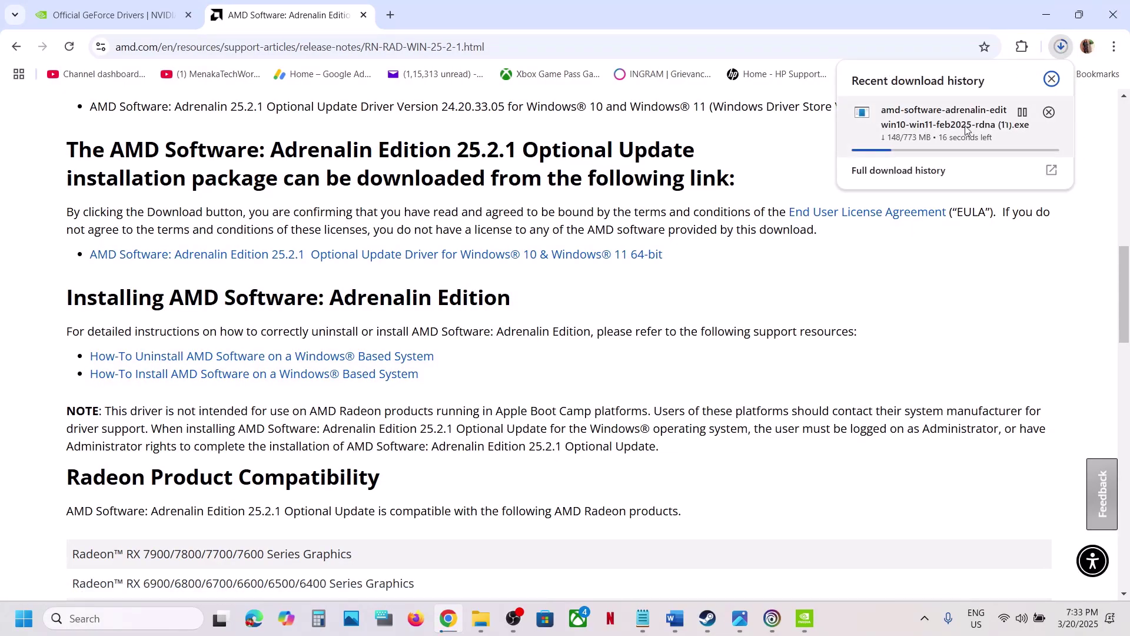
left_click(725, 290)
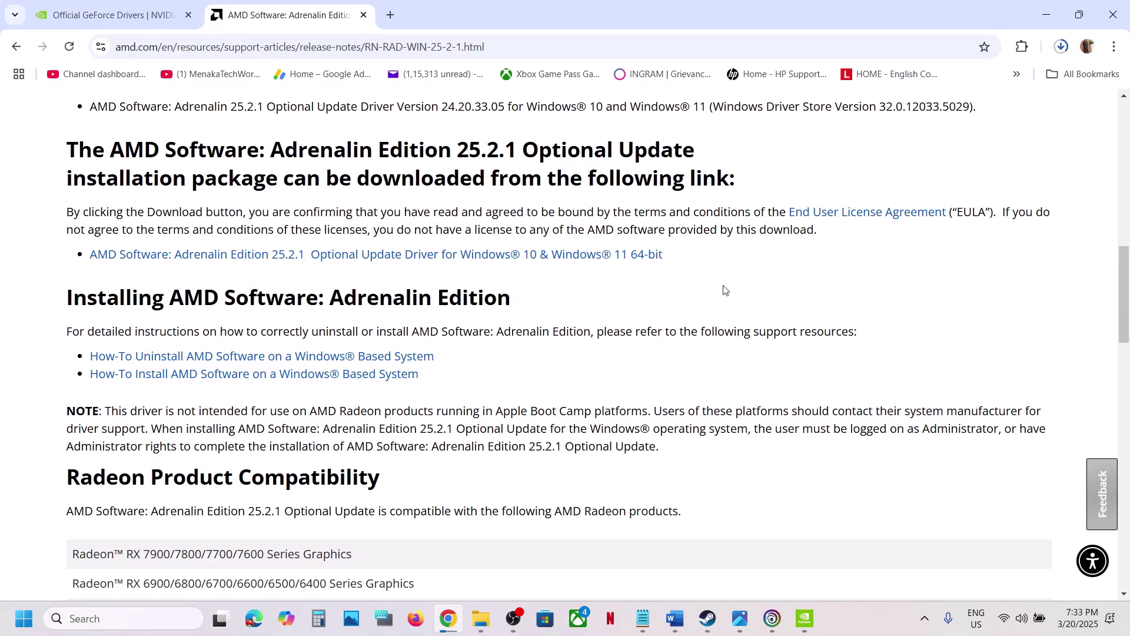
Copy 'AMD 25.1.1 Optional' from the Word guide and search for it in Chrome.
left_click(680, 616)
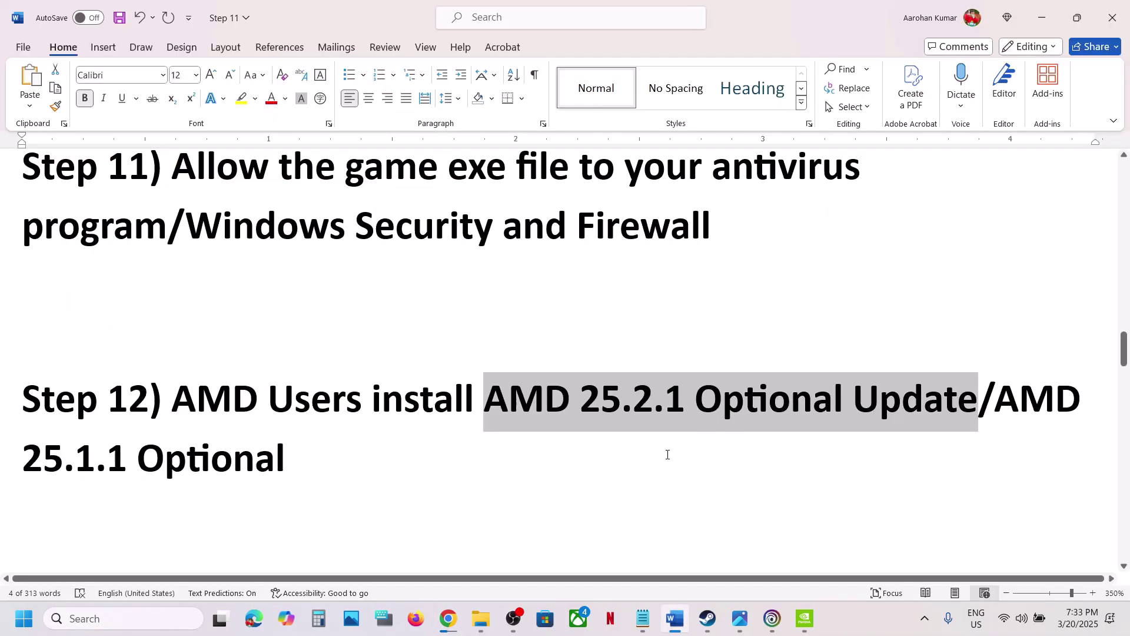
left_click_drag(325, 461, 1003, 392)
key("ctrl+c")
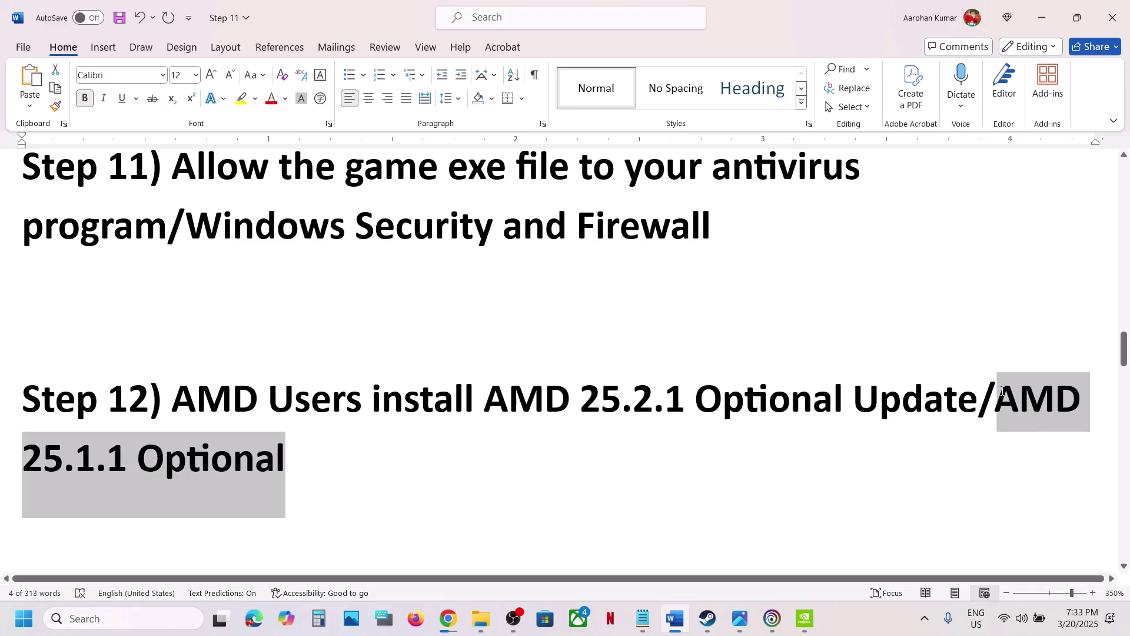
left_click(1041, 18)
left_click(443, 39)
key("ctrl+v")
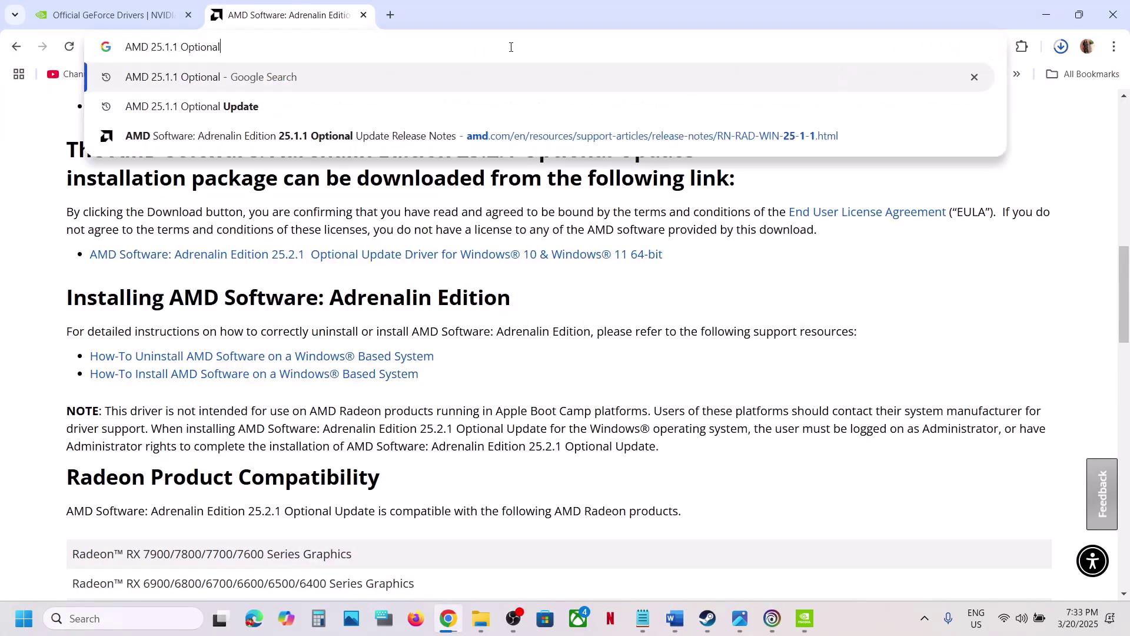
key("Return")
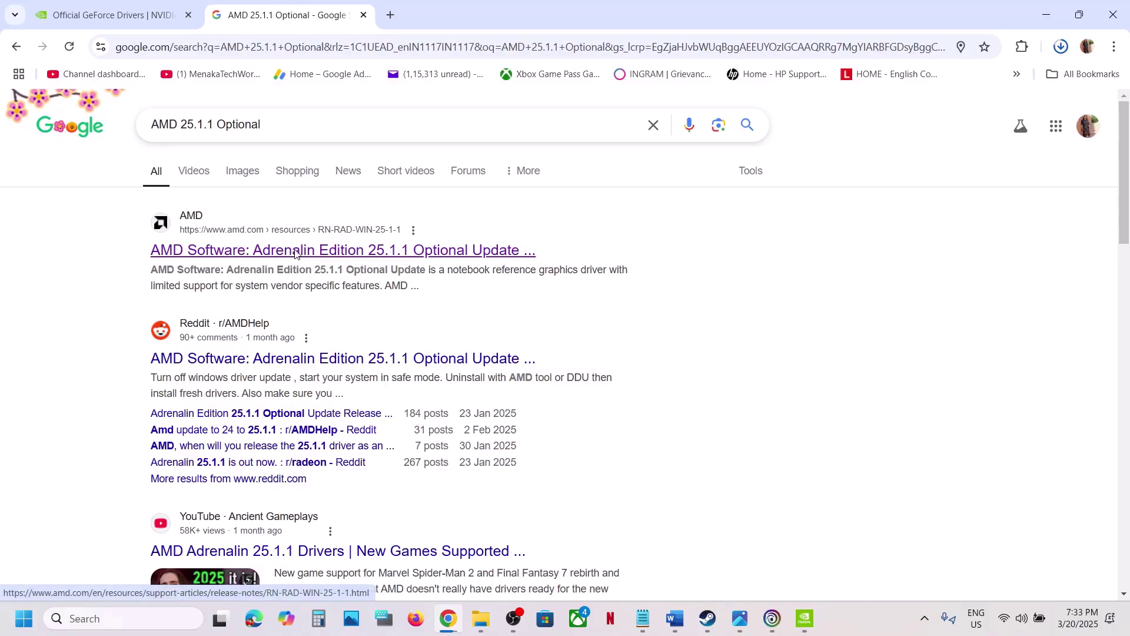
Download the AMD 25.1.1 Windows 10/11 driver from its release notes and confirm the download finished.
left_click(303, 251)
scroll(404, 364, "down", 4)
scroll(405, 364, "down", 6)
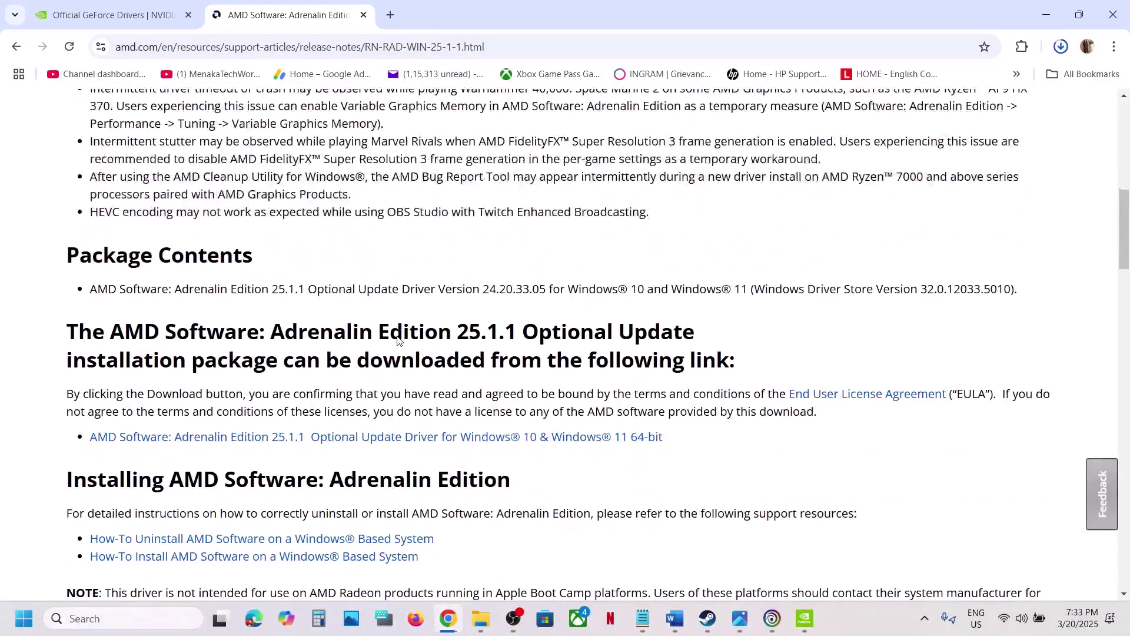
left_click(424, 439)
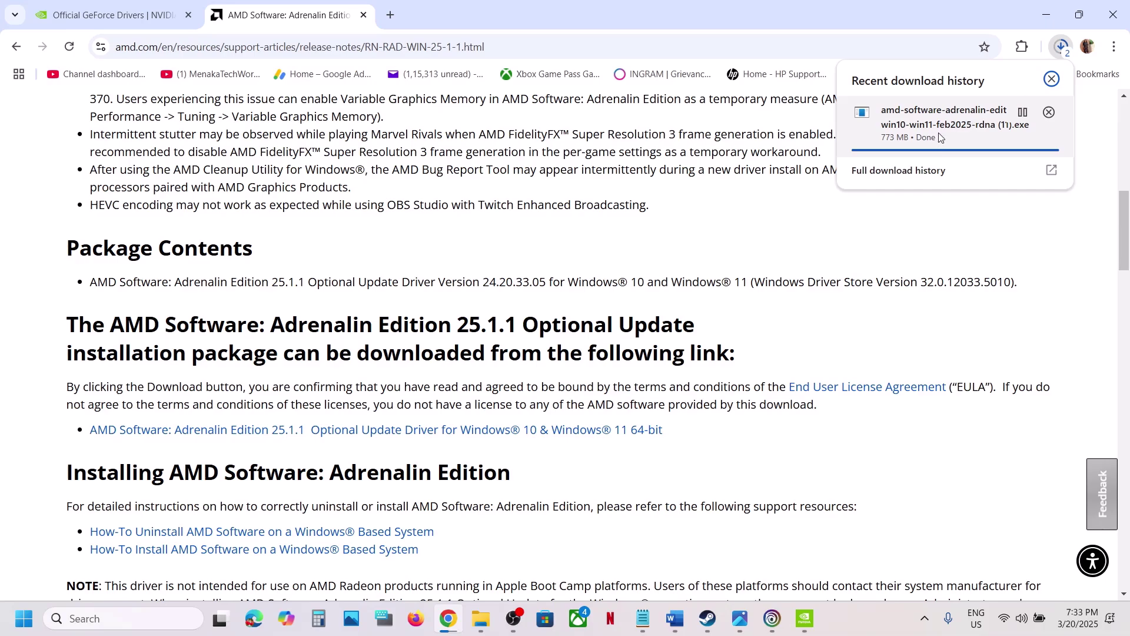
left_click_drag(756, 170, 1063, 47)
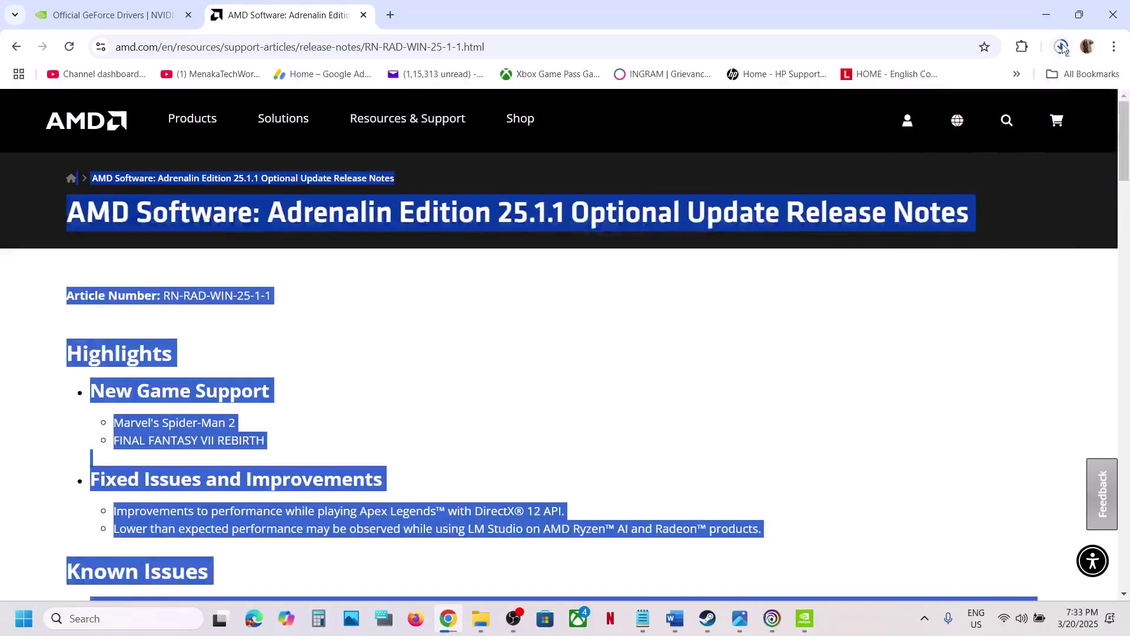
left_click(1064, 47)
left_click(573, 396)
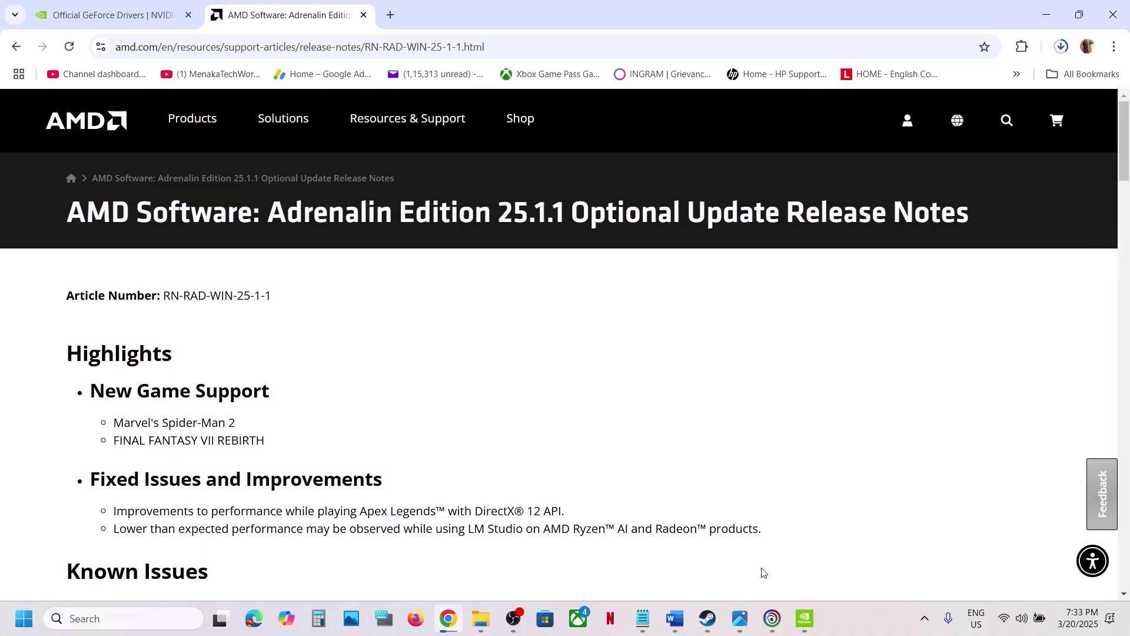
left_click(705, 626)
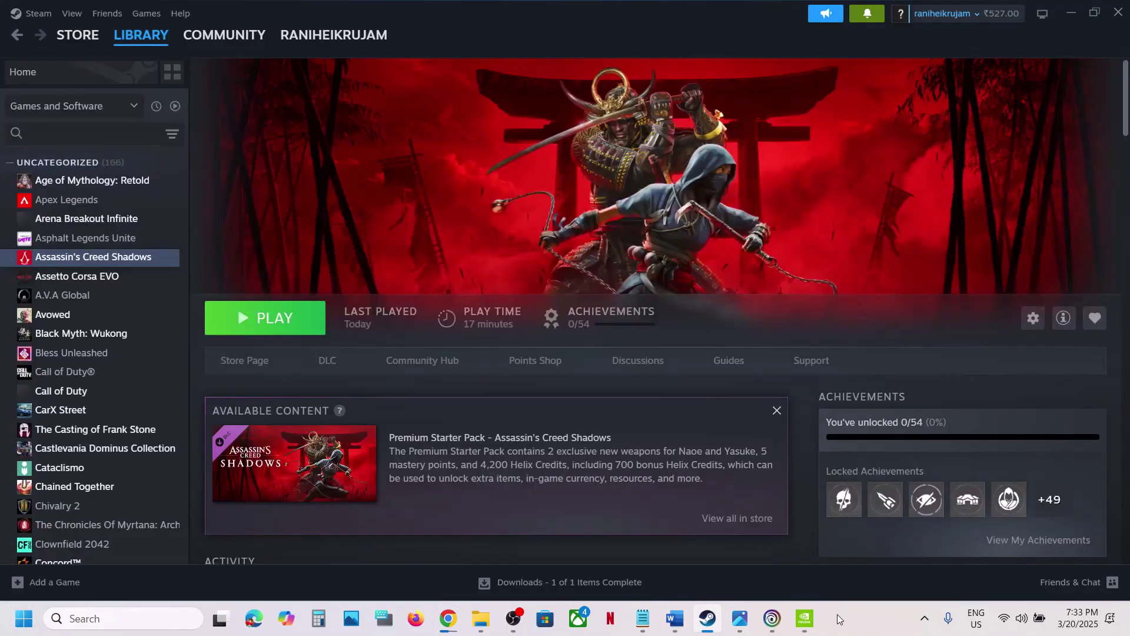
Highlight Step 13's opening and its line about joysticks and controllers in the Word guide.
left_click(675, 619)
scroll(472, 463, "down", 6)
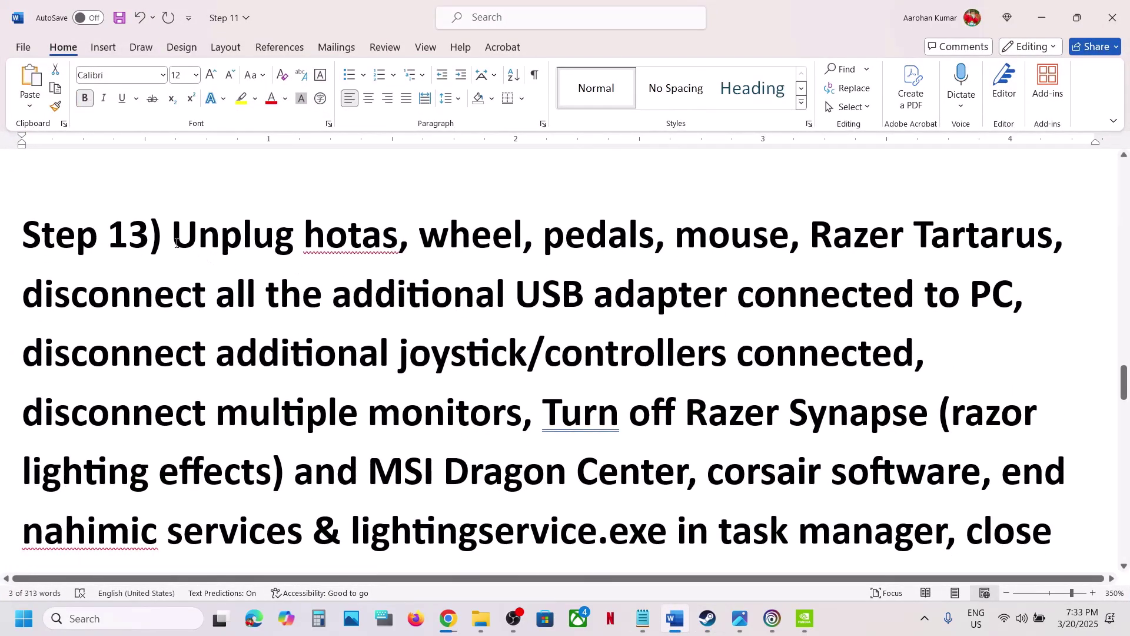
left_click_drag(174, 242, 850, 318)
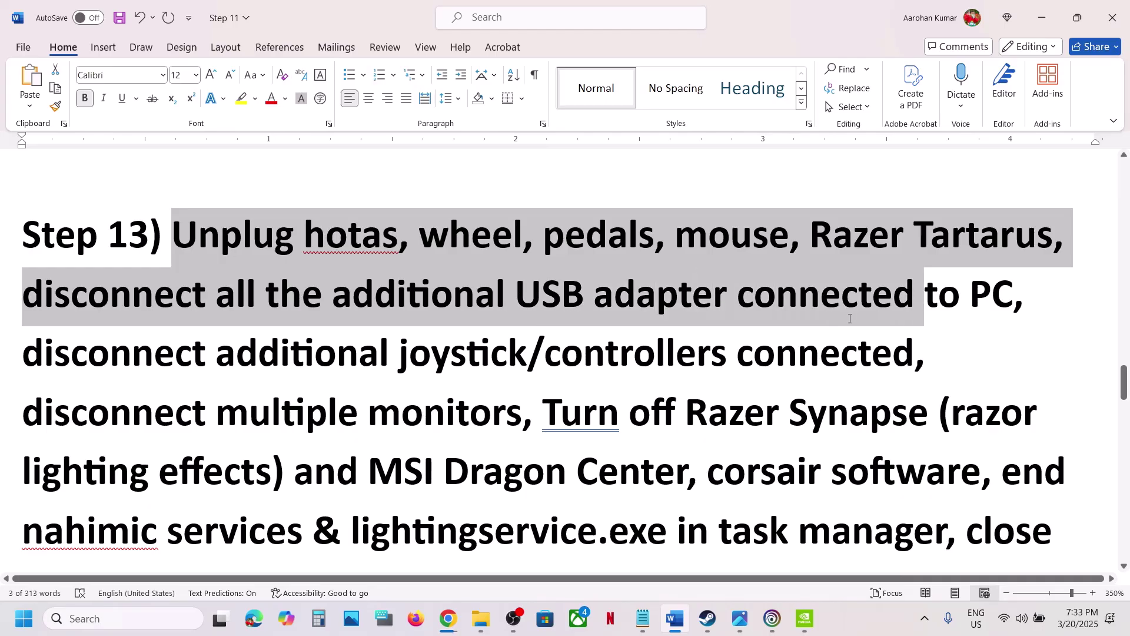
left_click_drag(925, 318, 949, 314)
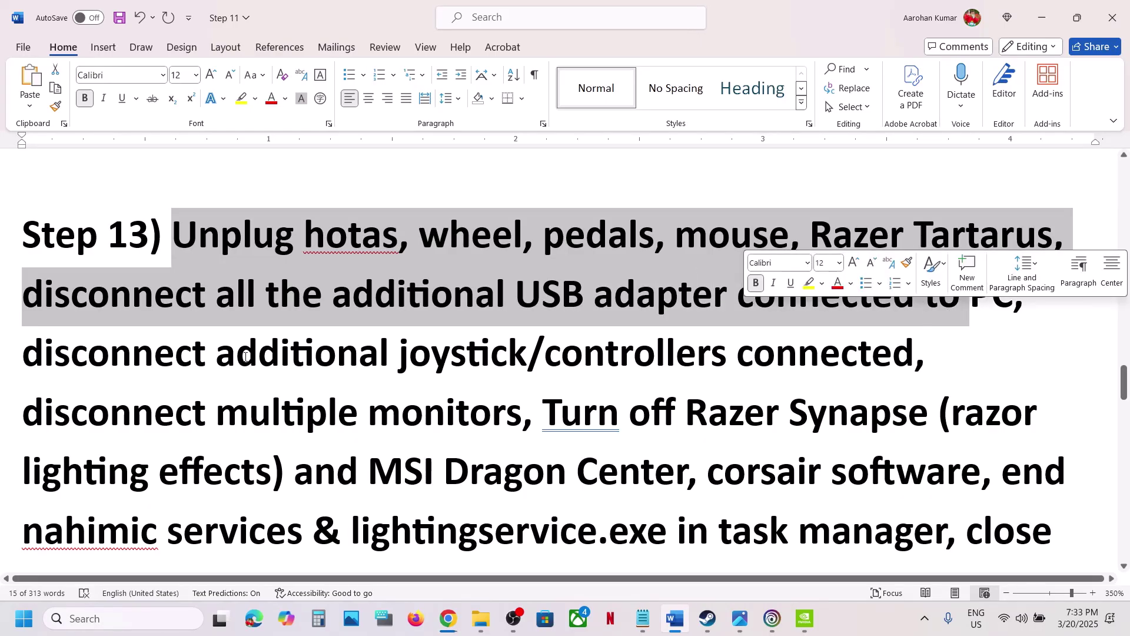
left_click_drag(116, 361, 785, 361)
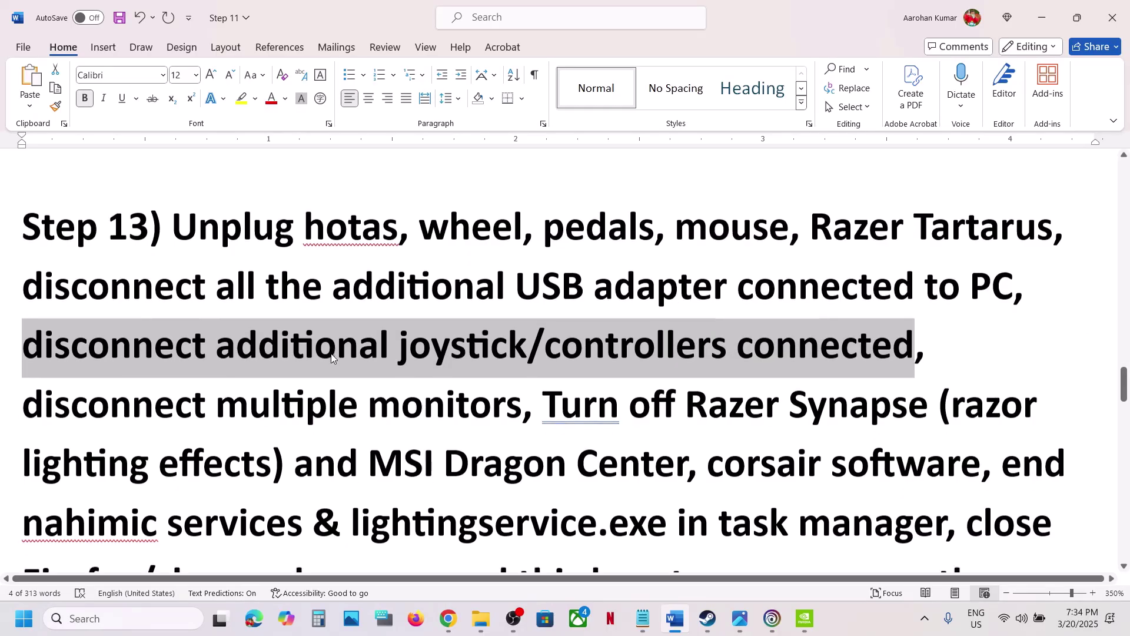
Scroll to Step 14 and highlight 'Disable Steam Overlay' and related text.
scroll(333, 358, "down", 1)
left_click_drag(27, 360, 505, 356)
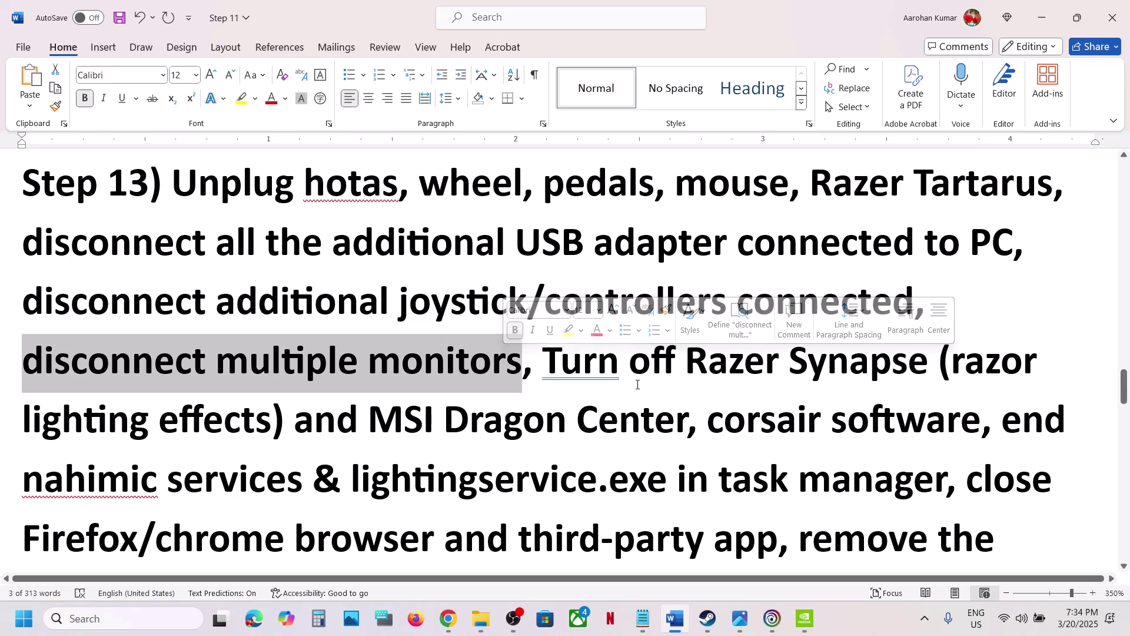
left_click_drag(617, 358, 760, 533)
scroll(761, 531, "down", 2)
scroll(766, 518, "down", 3)
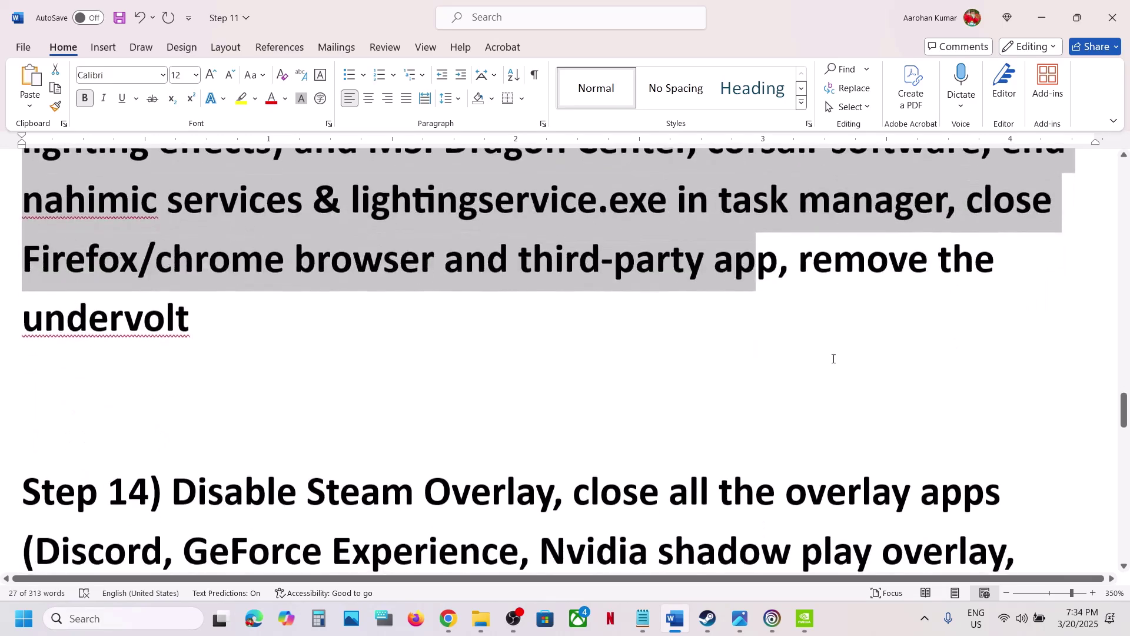
scroll(833, 358, "up", 2)
left_click_drag(796, 405, 606, 434)
scroll(607, 434, "down", 1)
scroll(607, 434, "down", 4)
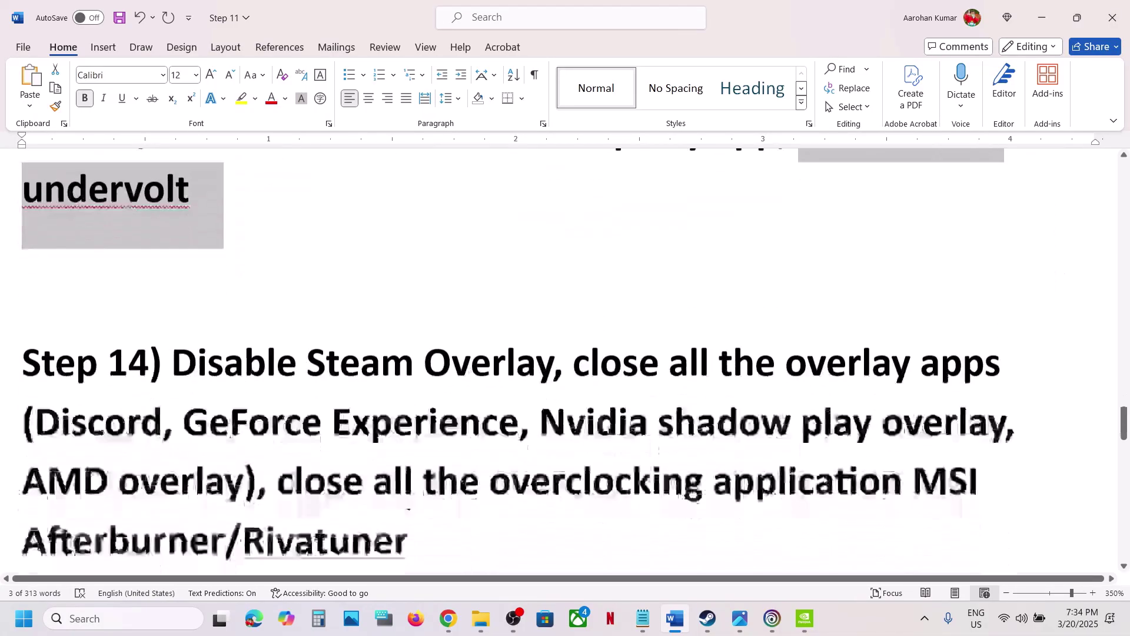
left_click_drag(174, 321, 493, 341)
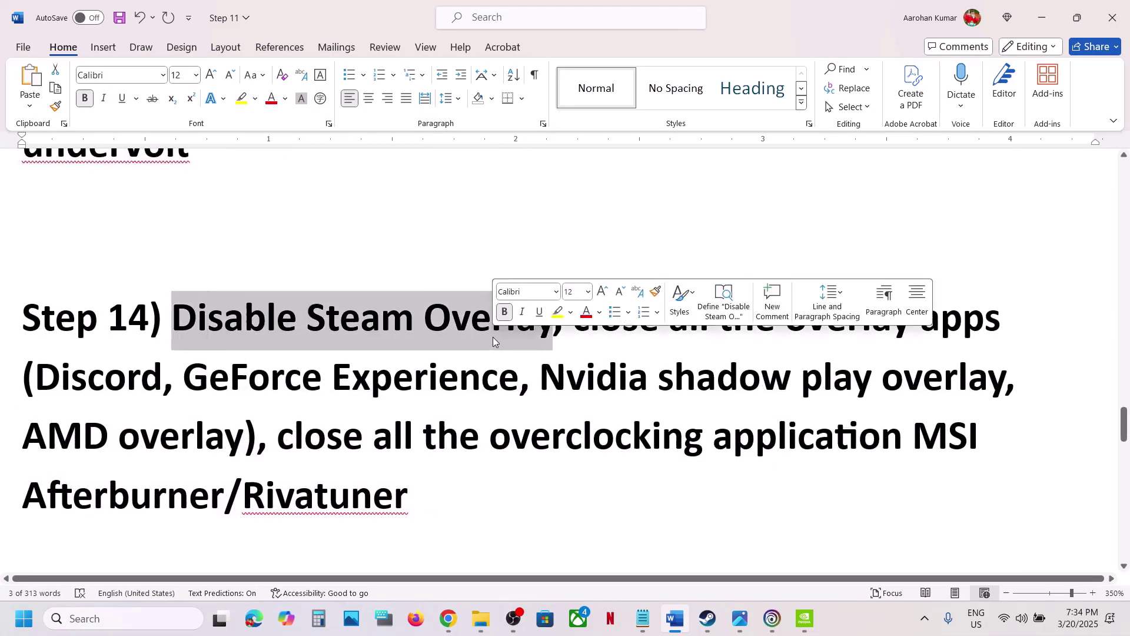
left_click(708, 618)
Check the Steam Overlay setting in Assassin's Creed Shadows' Steam properties, then return to Word.
right_click(109, 259)
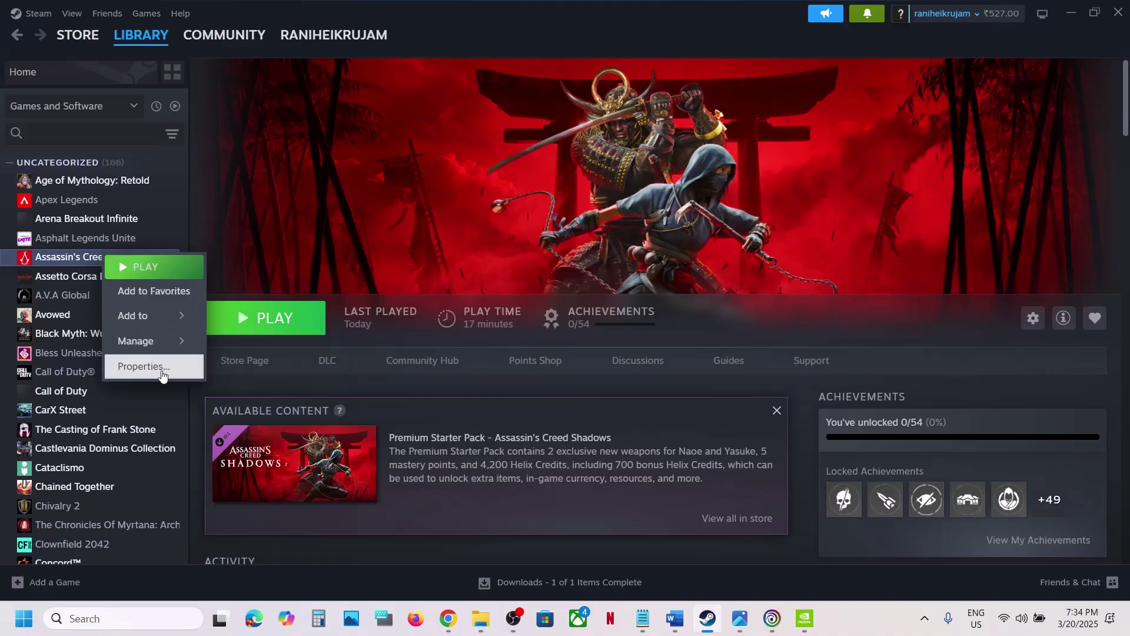
left_click(144, 366)
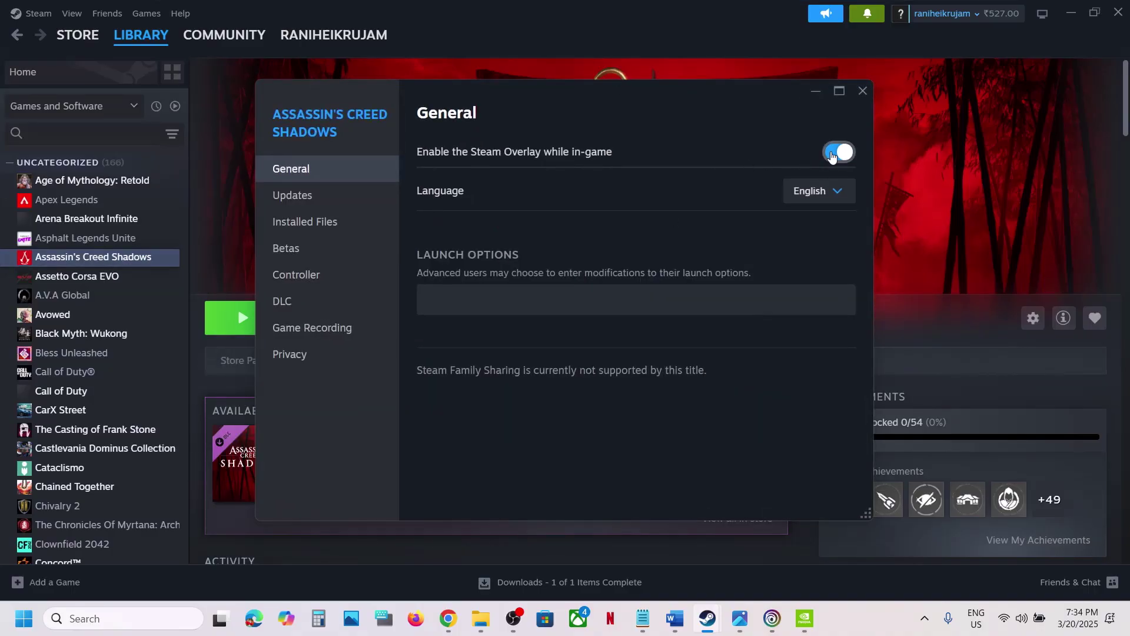
left_click(861, 91)
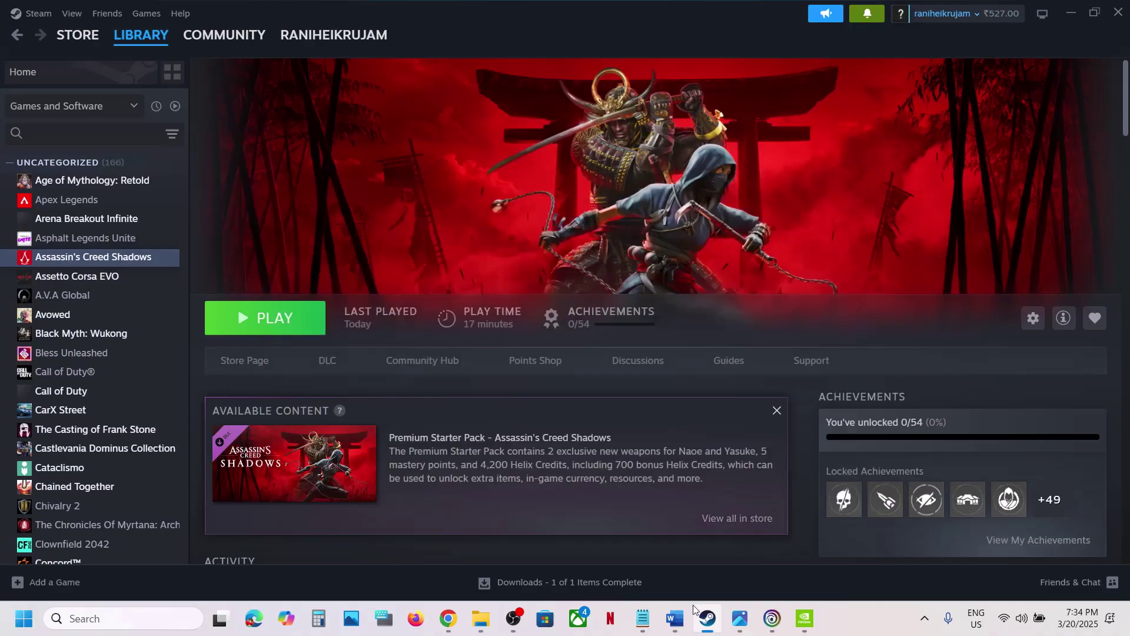
left_click(675, 620)
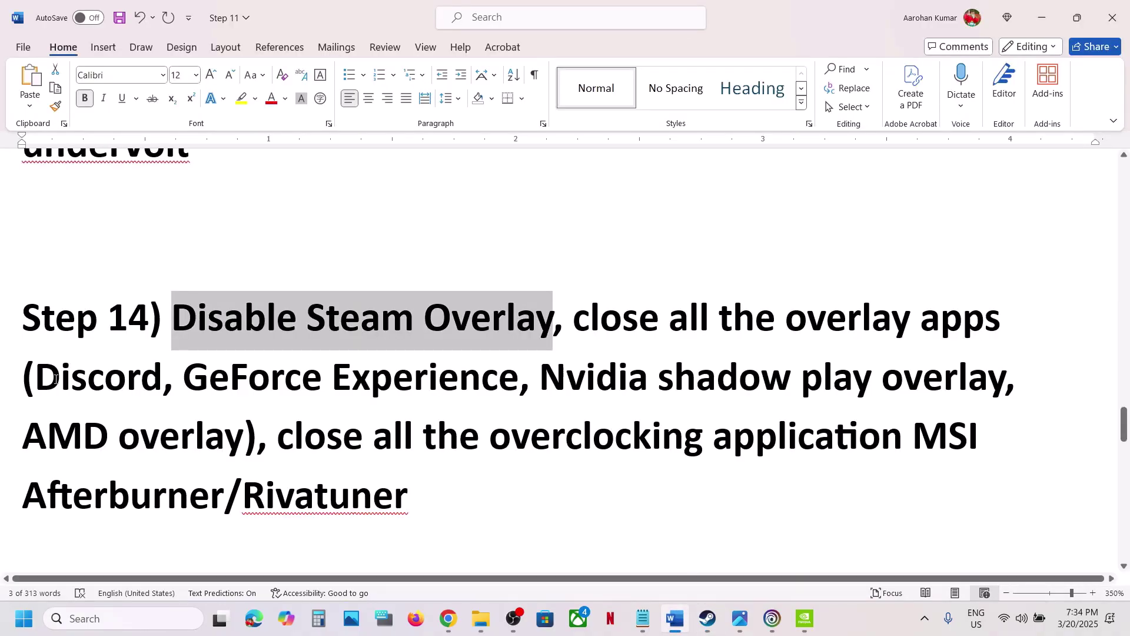
Highlight Discord in Step 14's overlay apps list and launch the NVIDIA app via Windows search.
left_click_drag(60, 380, 159, 382)
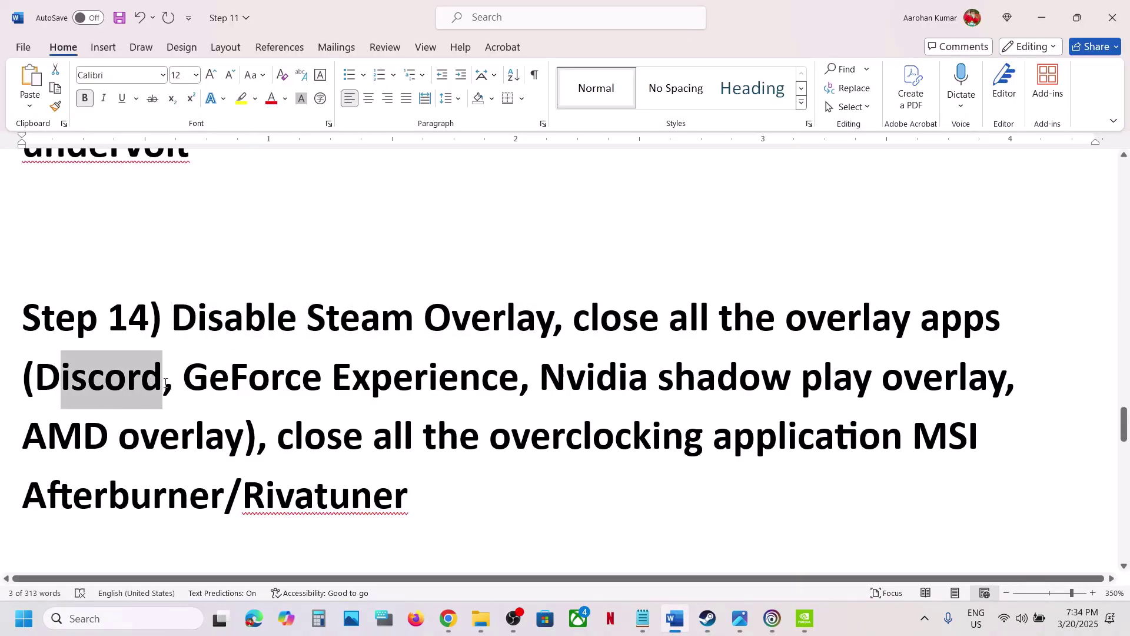
left_click(110, 619)
type("nvi")
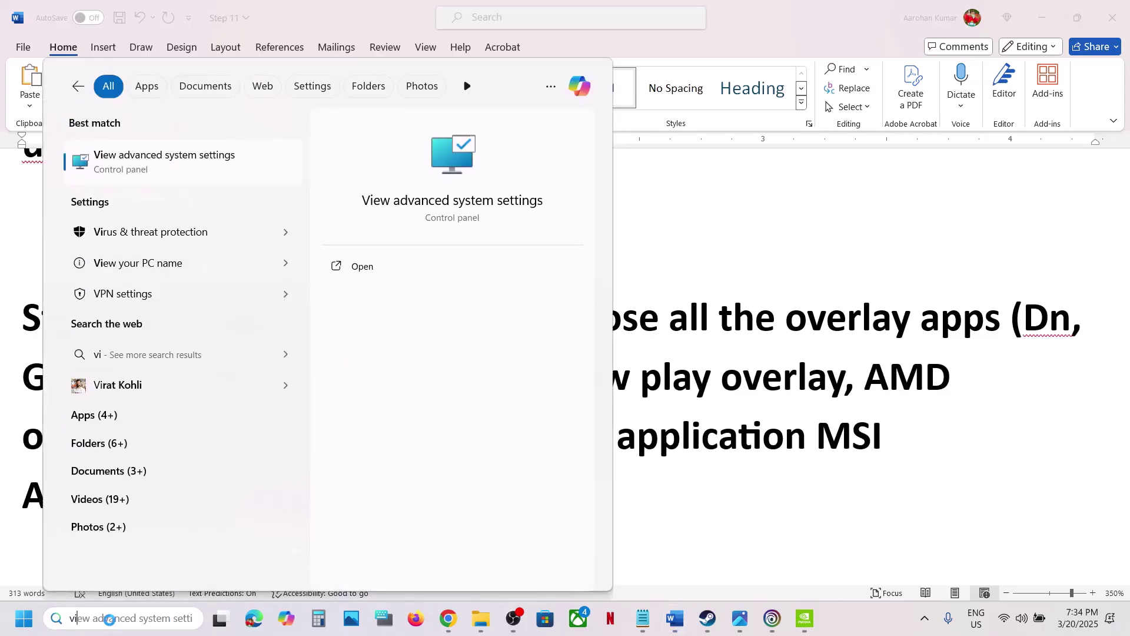
key("BackSpace")
key("BackSpace")
type("nvi")
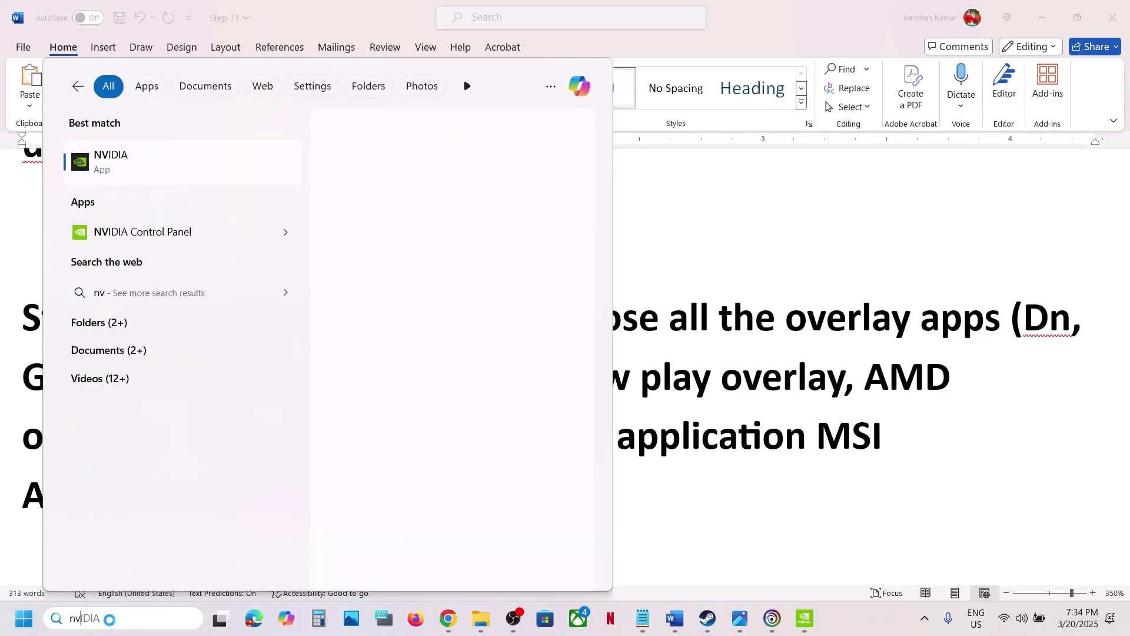
key("Return")
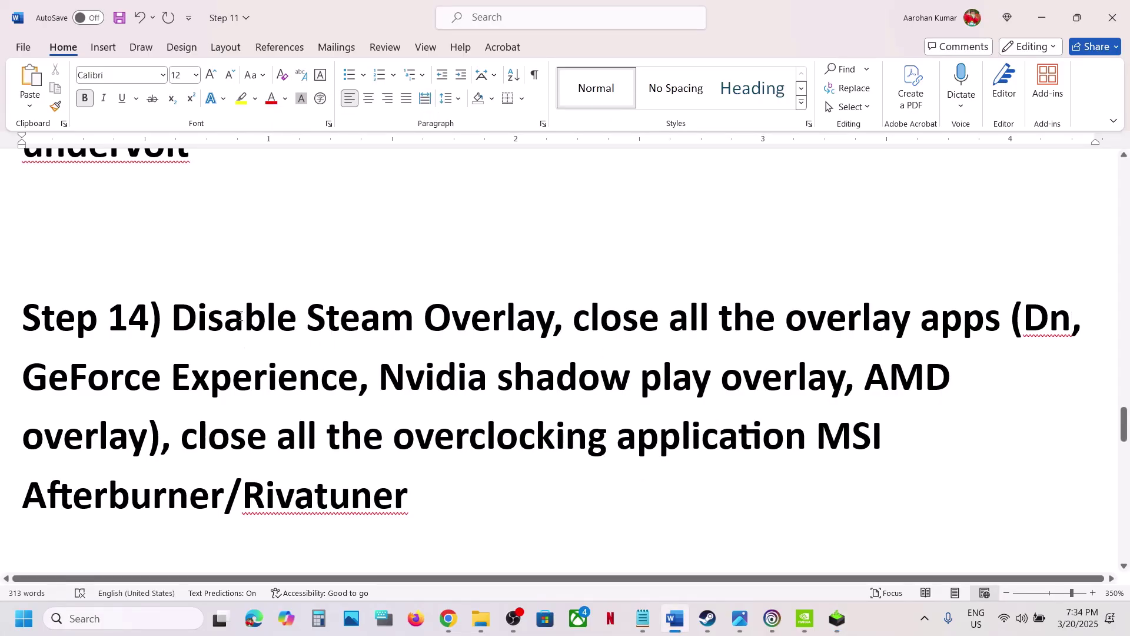
Highlight 'close all the overlay apps' and the overclocking application part of Step 14.
left_click_drag(599, 319, 1004, 320)
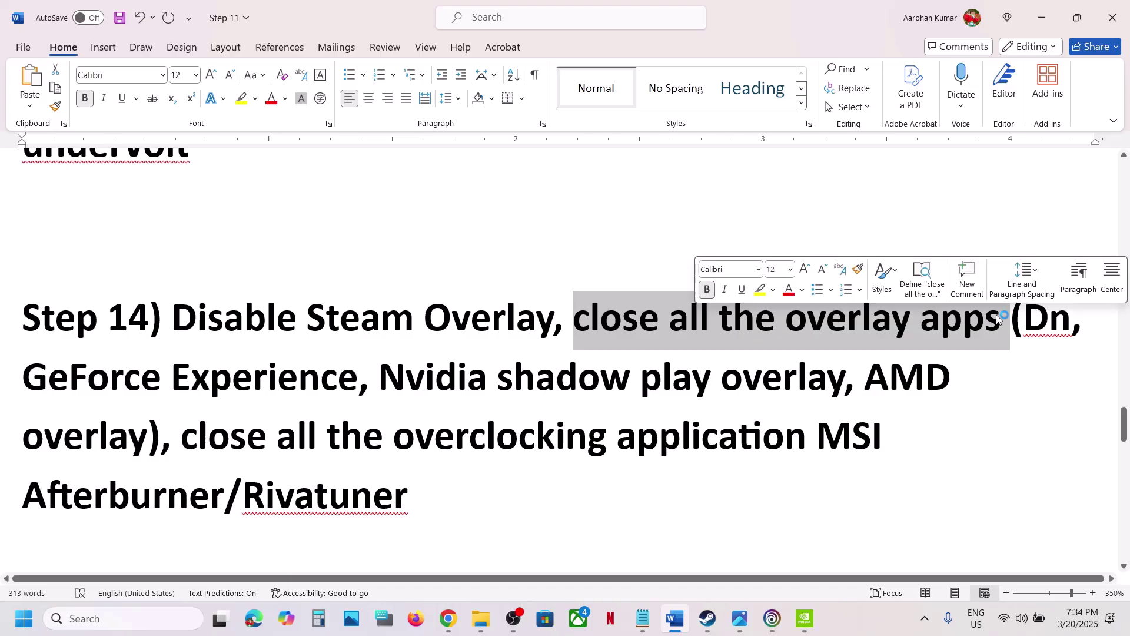
left_click_drag(188, 438, 225, 499)
left_click(853, 423)
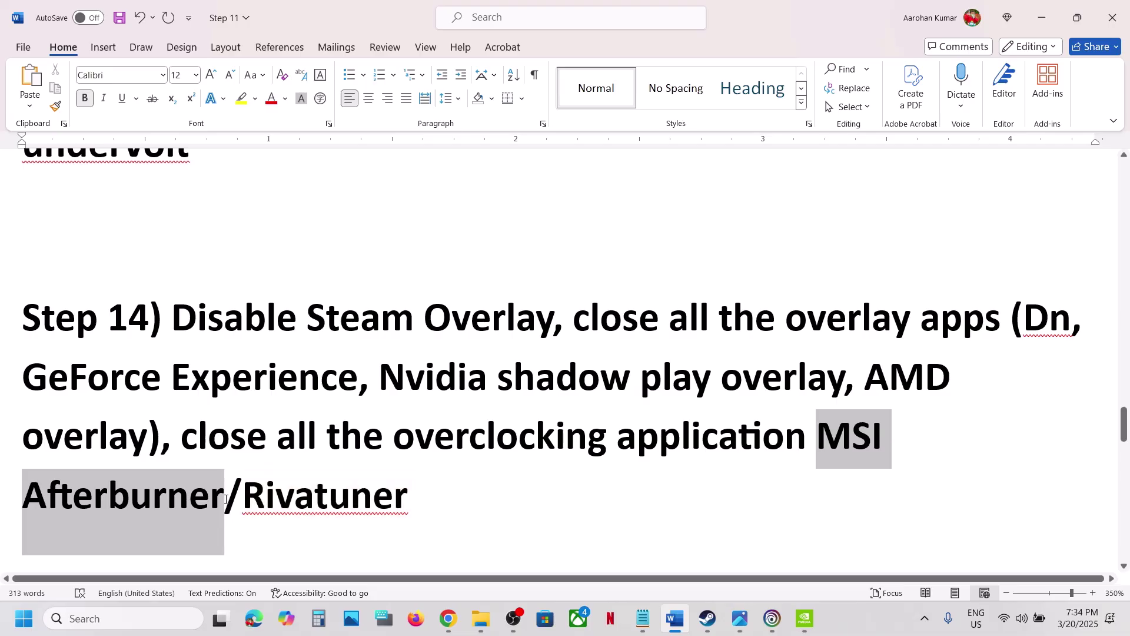
Launch MSI Afterburner from a search, then quit it completely from its tray icon.
key("ctrl+c")
left_click(154, 618)
key("ctrl+v")
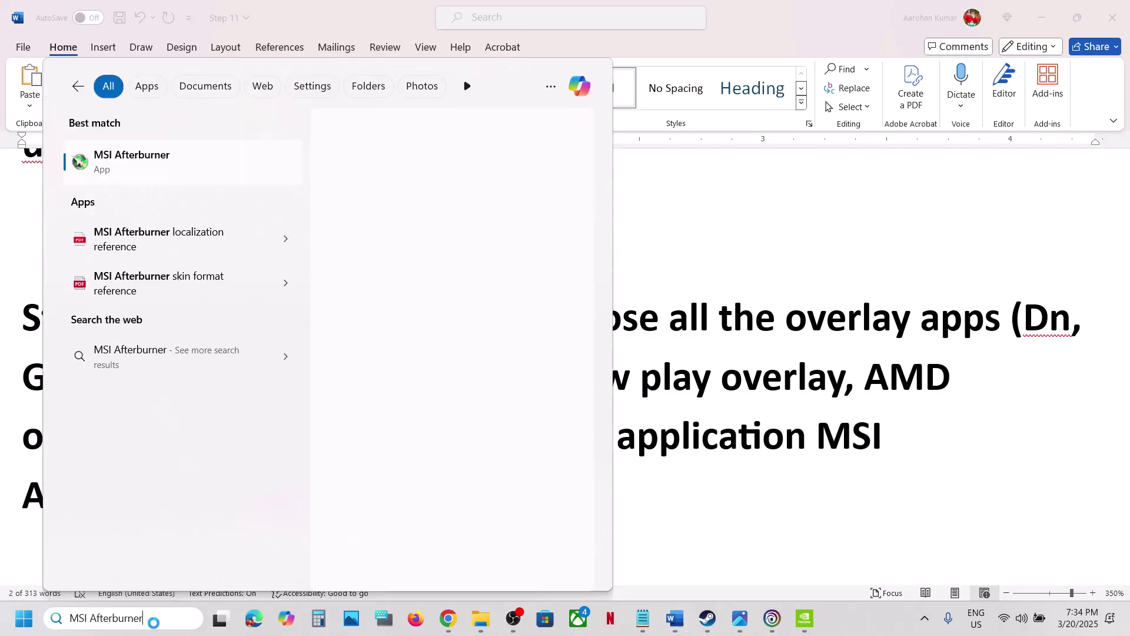
key("Escape")
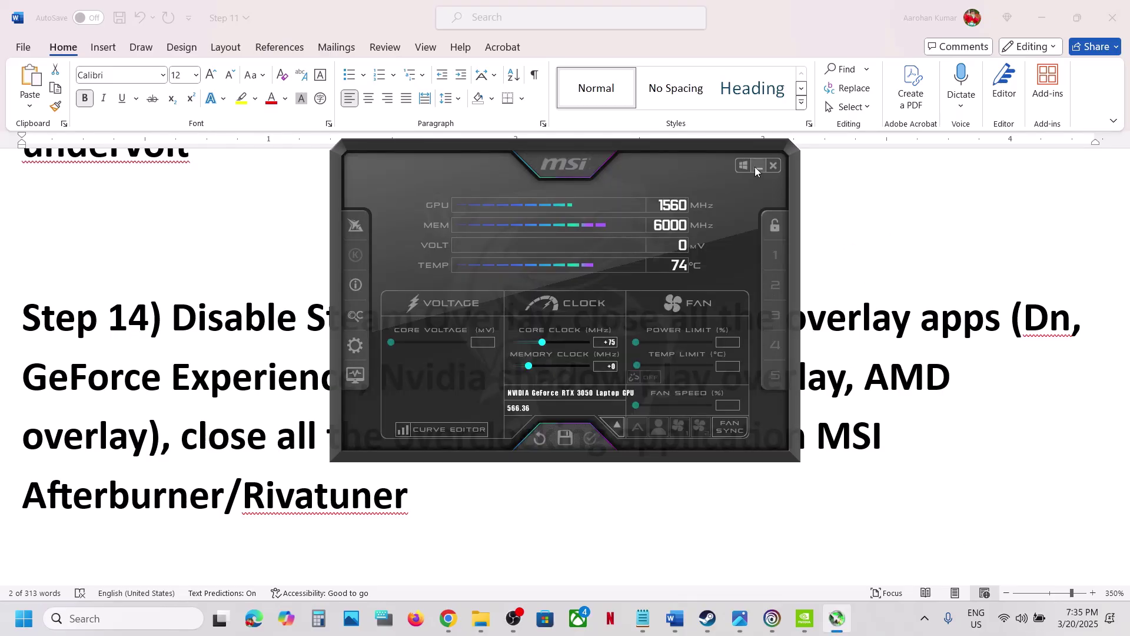
left_click(757, 167)
left_click(925, 618)
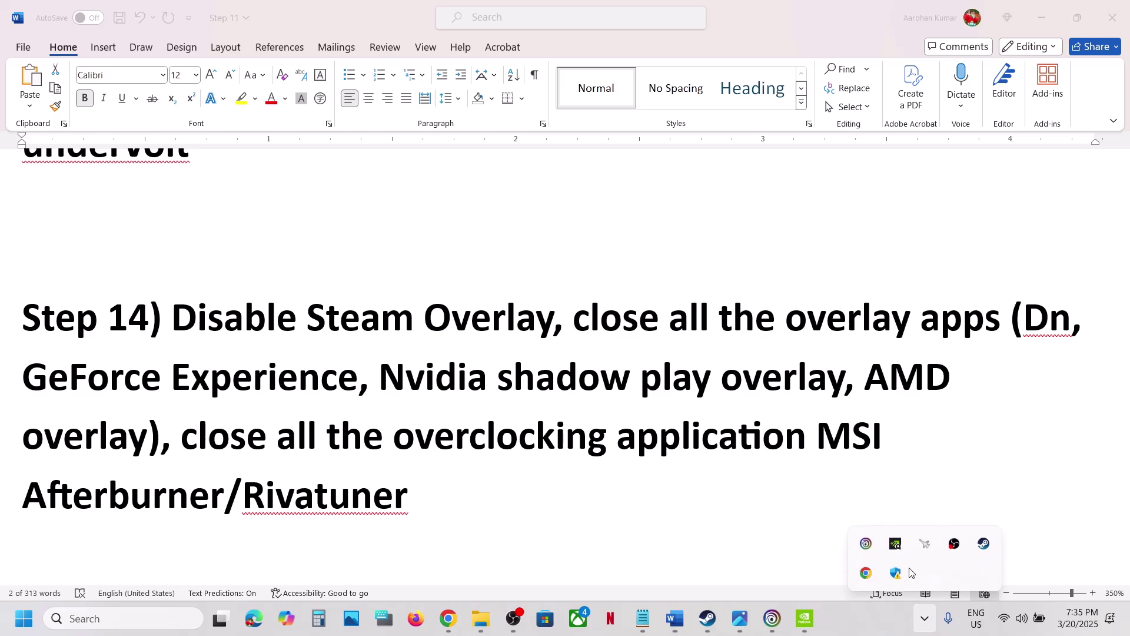
right_click(926, 544)
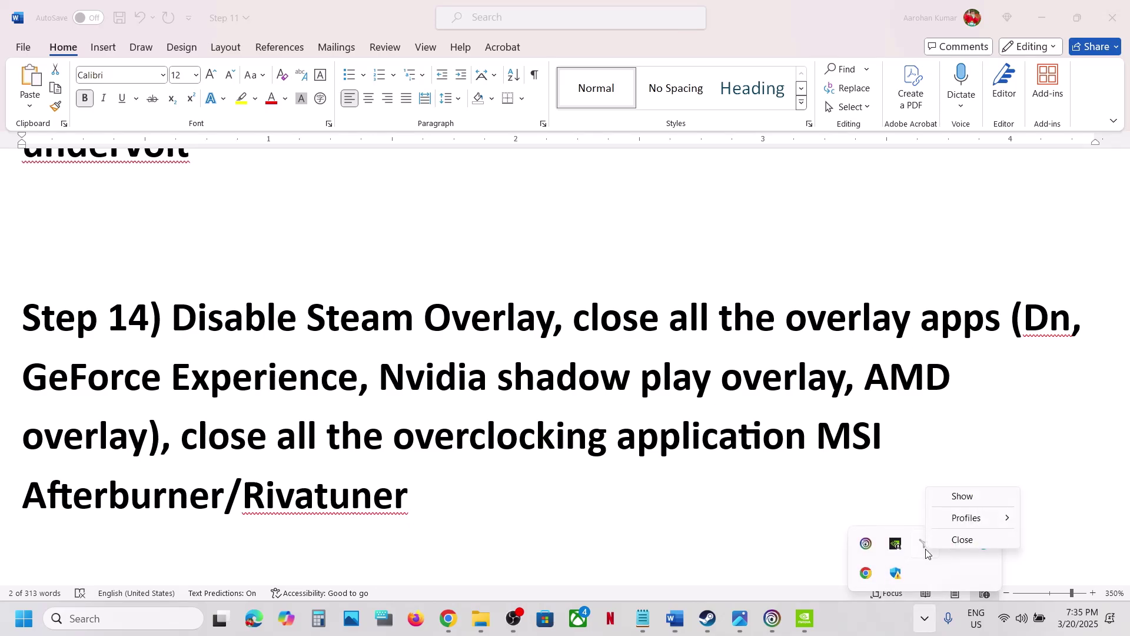
left_click(965, 540)
Back in the Word notes, highlight 'Update your Windows' in Step 15.
left_click(497, 534)
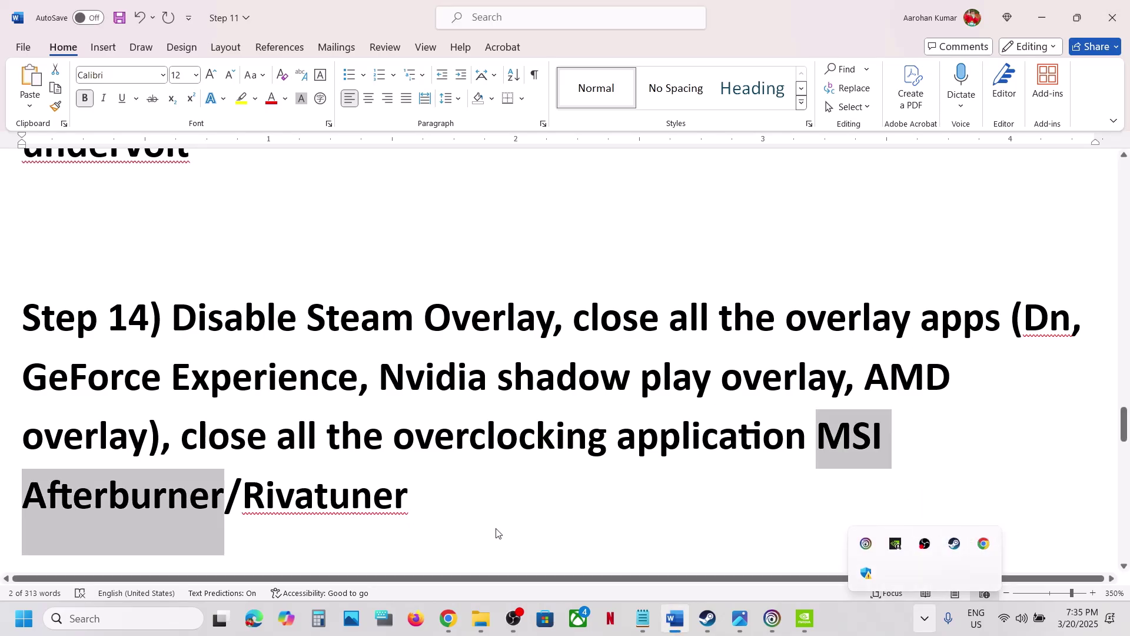
scroll(494, 532, "down", 3)
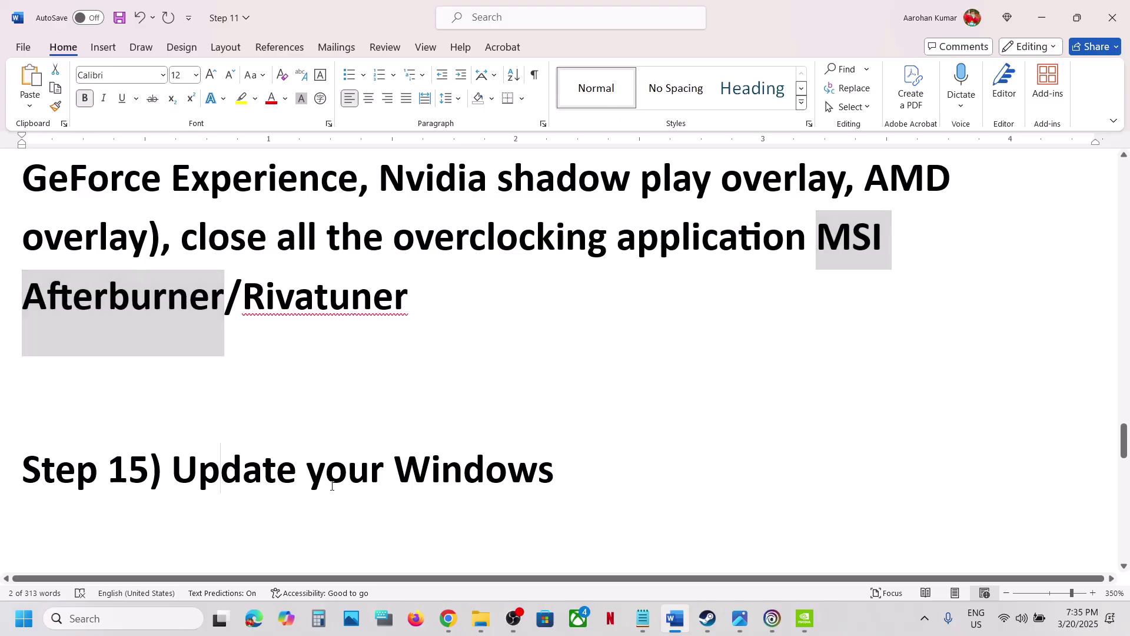
left_click_drag(171, 470, 552, 489)
Start a Windows Update check for updates in Settings.
key("super+i")
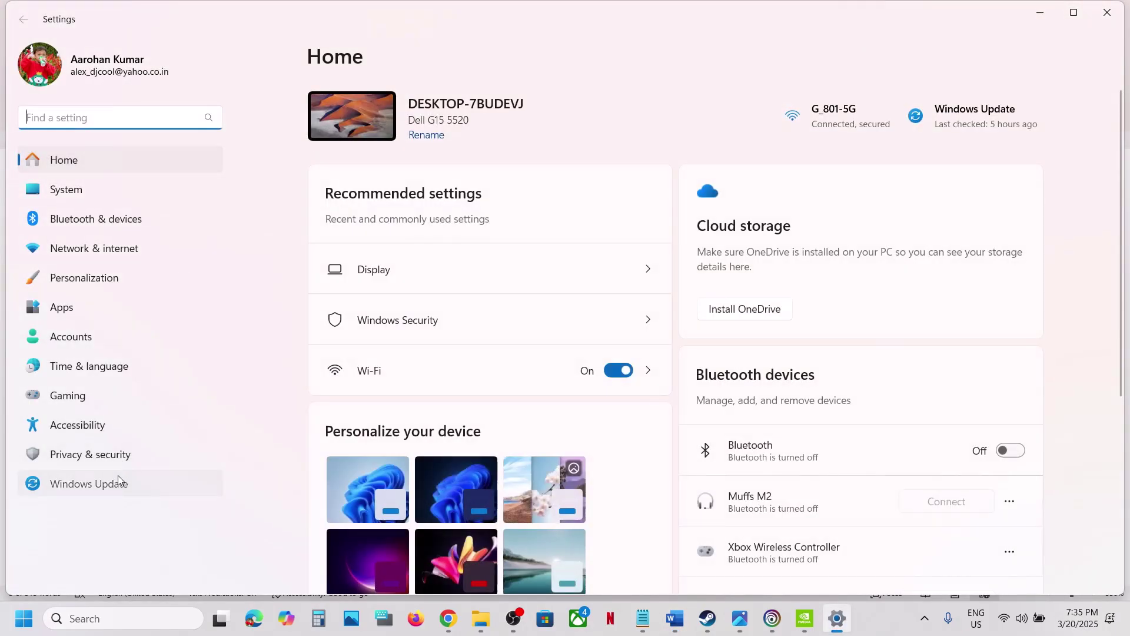
left_click(118, 477)
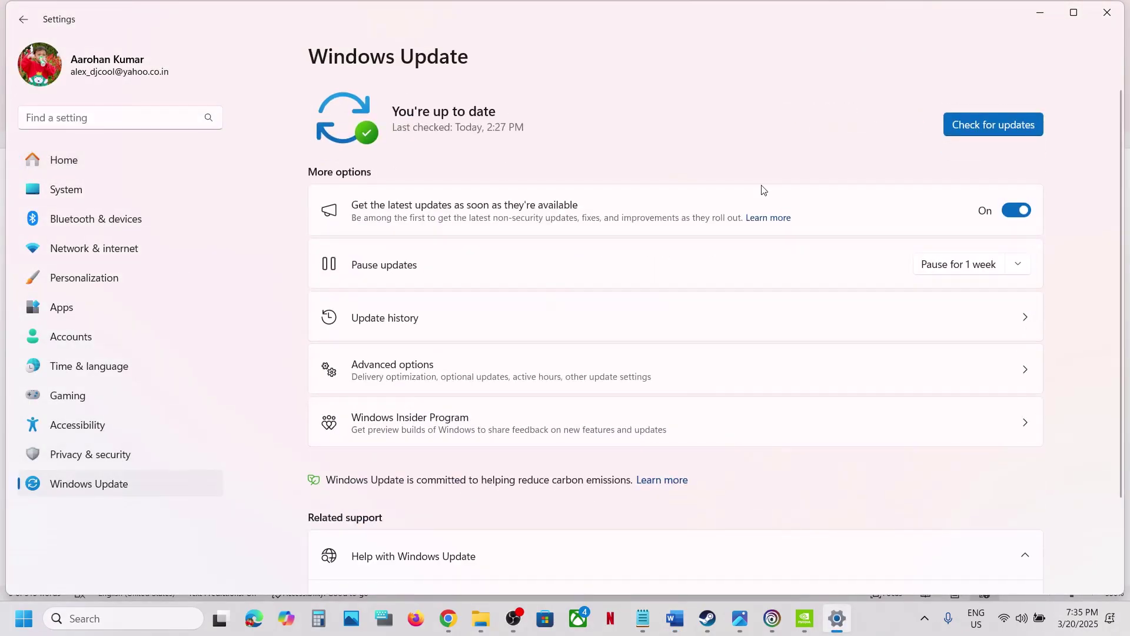
left_click(1008, 123)
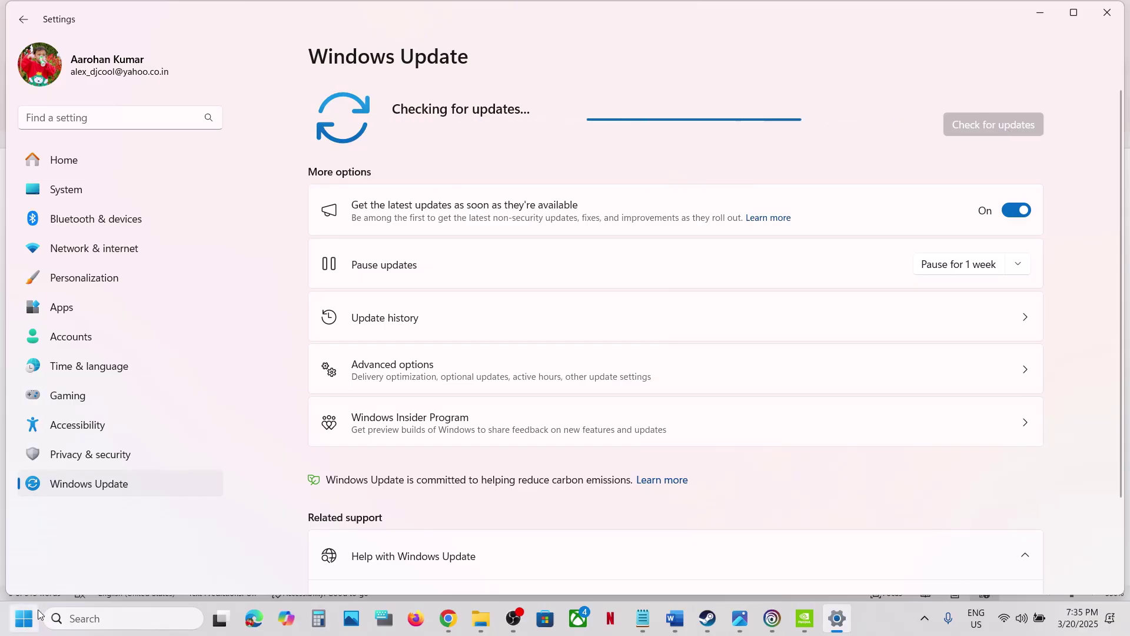
Skip restarting from the power options and run winver to show Windows version 24H2.
key("super")
left_click(430, 567)
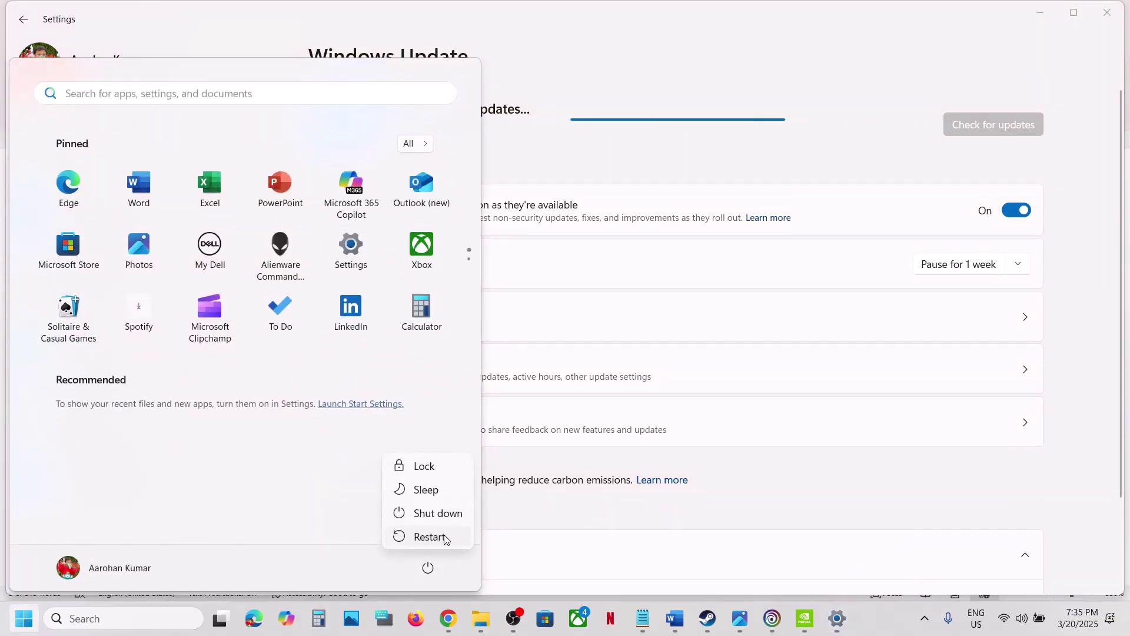
key("Escape")
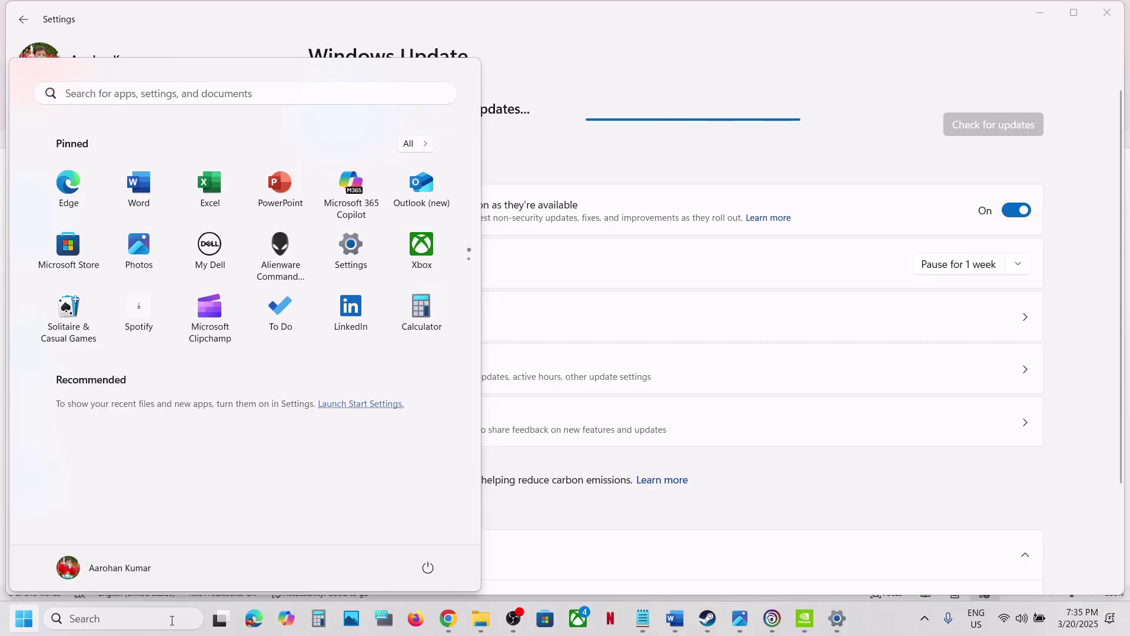
left_click(171, 621)
type("winver")
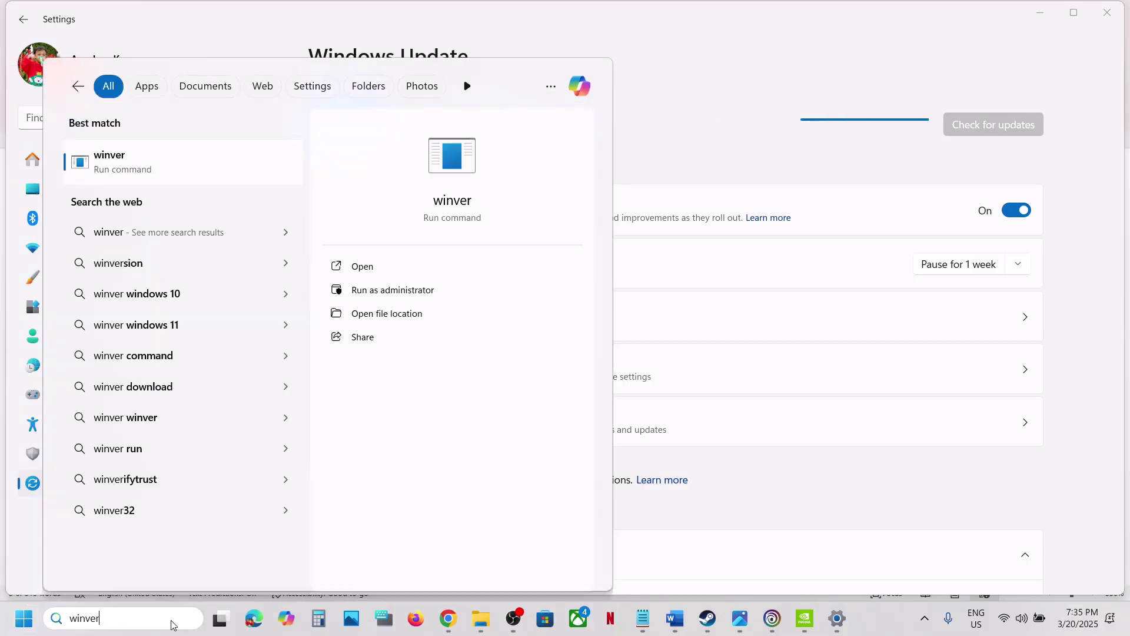
key("Return")
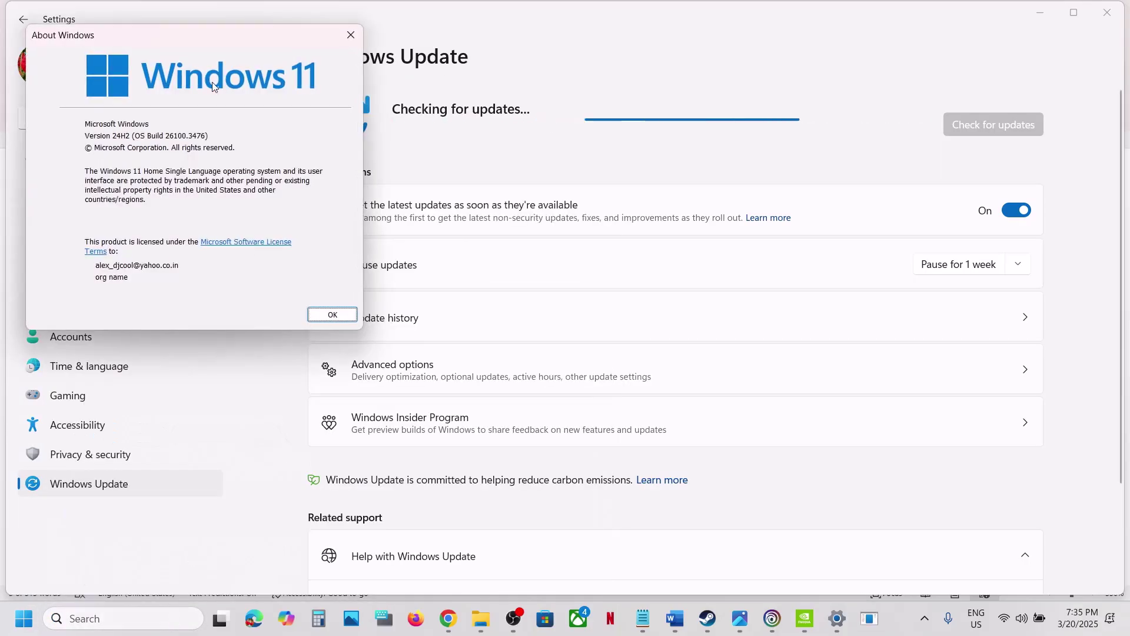